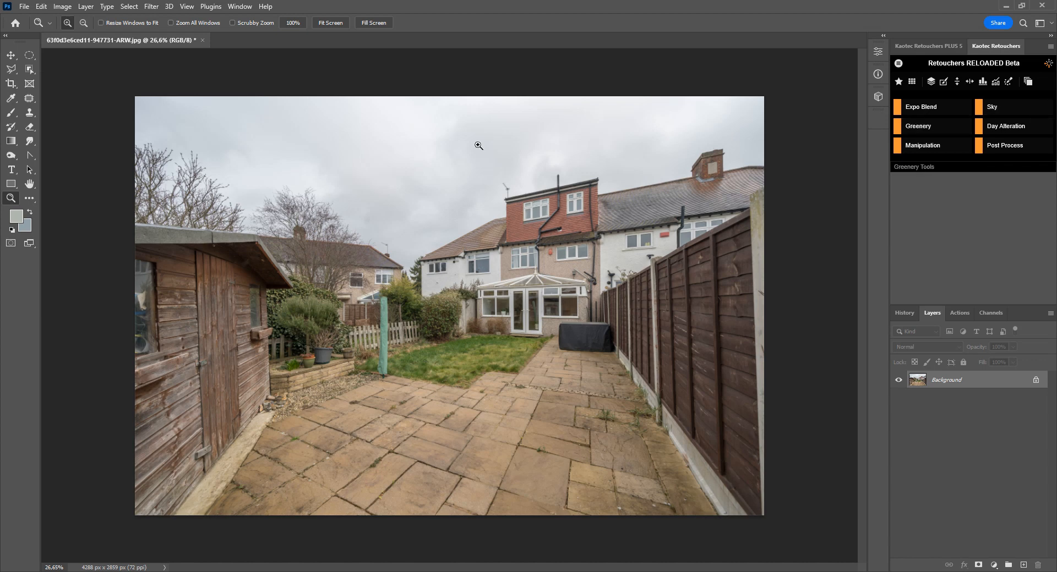
Step: Set the texture set for the sky tools' Auto Quick Swap feature to Retouchers Twilight
{"action": "left_click", "coordinate": [1004, 109]}
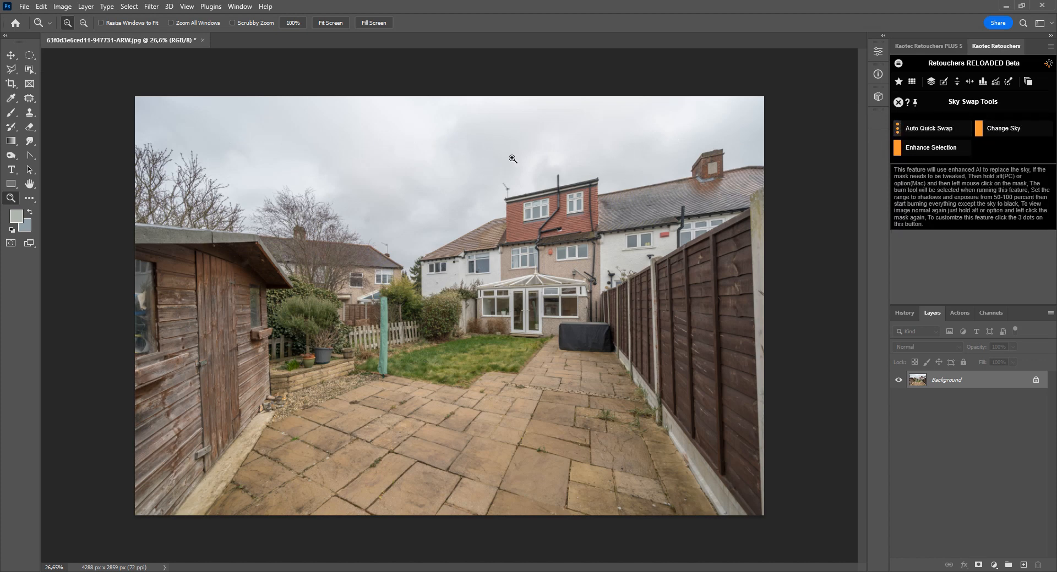
{"action": "left_click", "coordinate": [897, 128]}
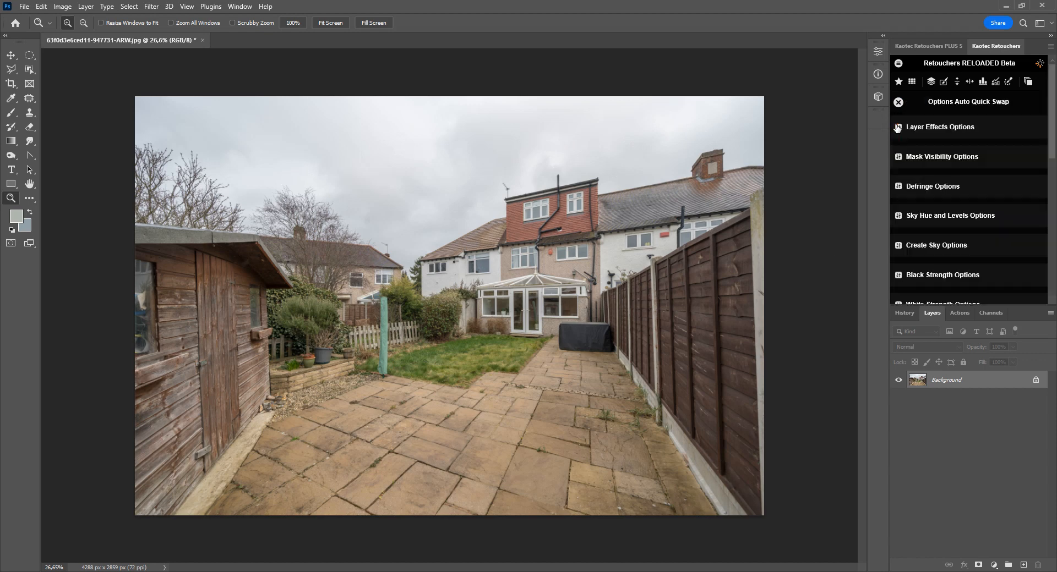
{"action": "scroll", "coordinate": [969, 218], "scroll_direction": "down", "scroll_amount": 6}
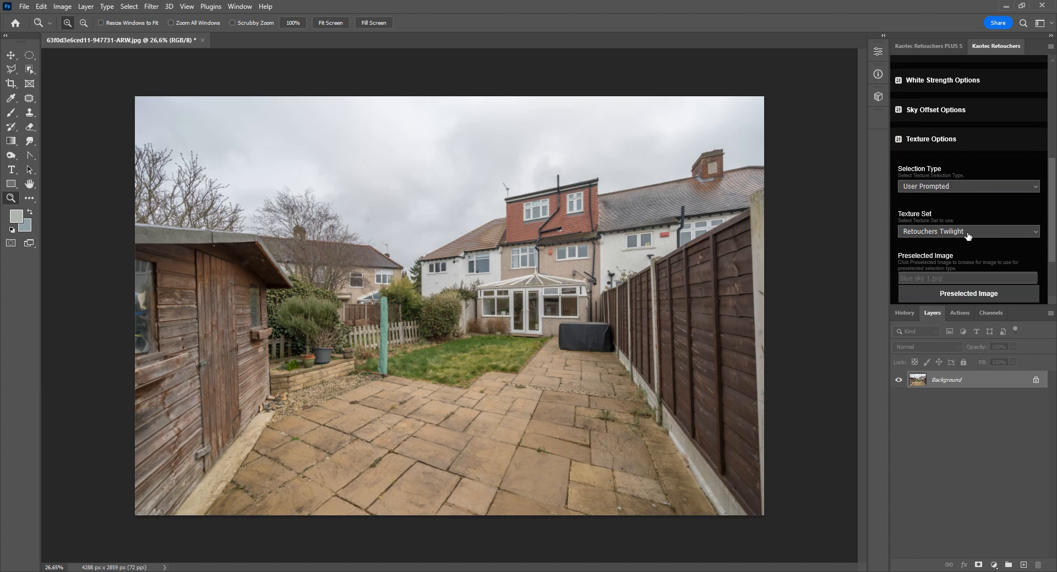
{"action": "left_click", "coordinate": [1035, 233]}
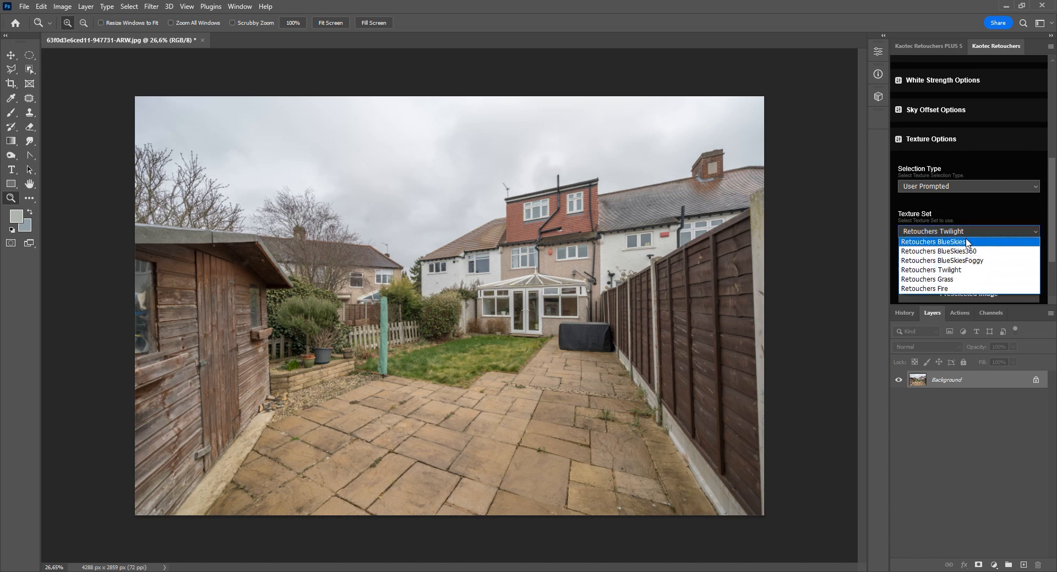
{"action": "left_click", "coordinate": [992, 230]}
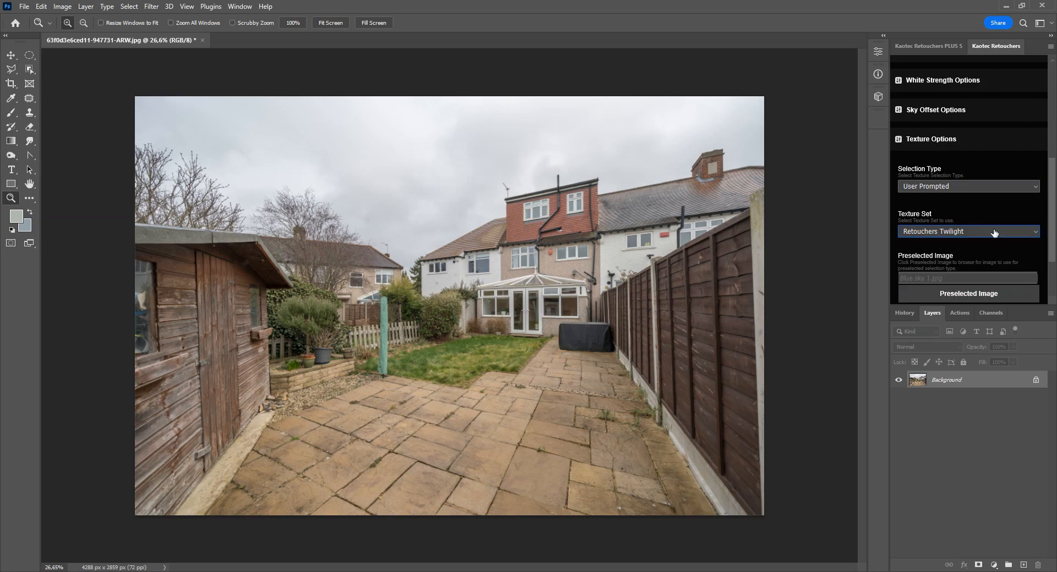
{"action": "left_click", "coordinate": [994, 232]}
{"action": "left_click", "coordinate": [994, 232]}
{"action": "left_click", "coordinate": [1021, 236]}
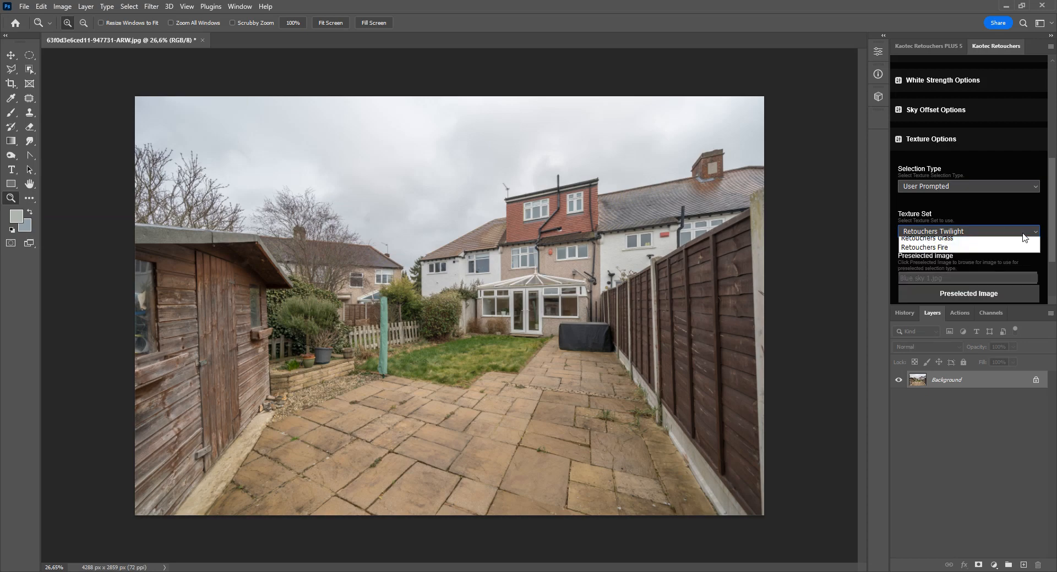
{"action": "left_click", "coordinate": [1020, 237]}
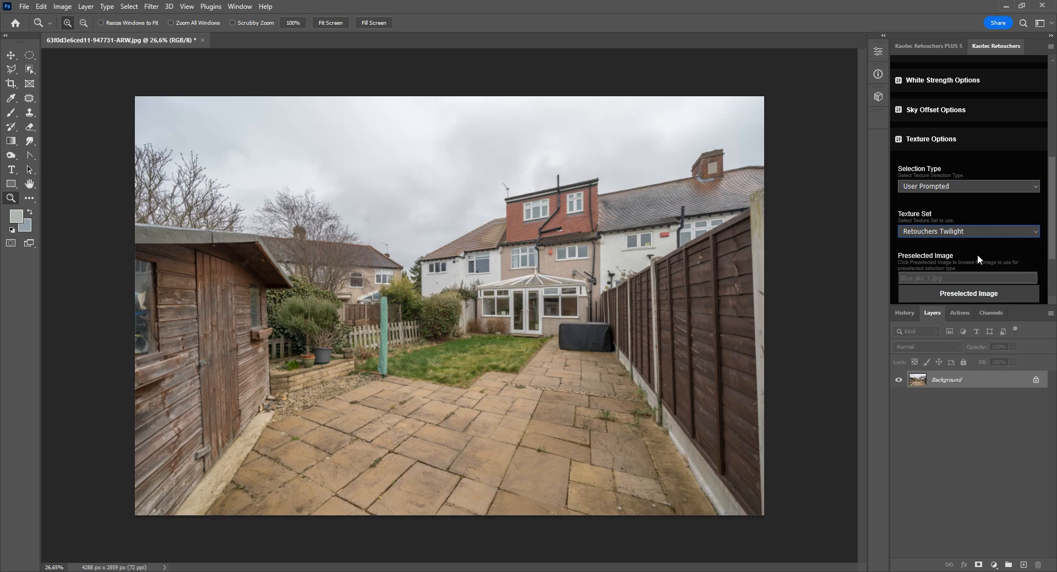
Step: Set the Auto Quick Swap texture selection type to User Prompted and return to the sky swap tools
{"action": "left_click", "coordinate": [958, 190]}
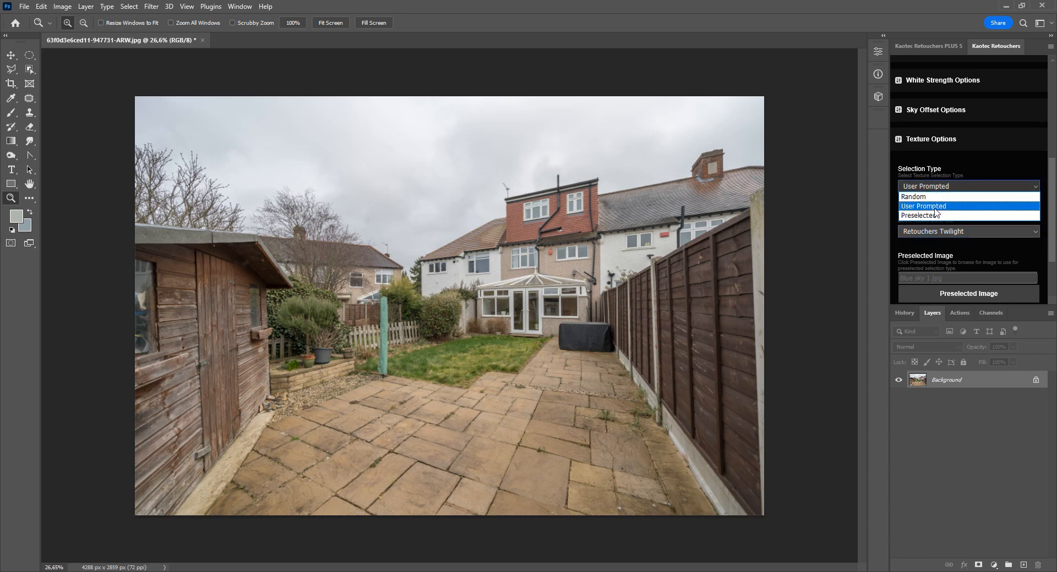
{"action": "left_click", "coordinate": [937, 207]}
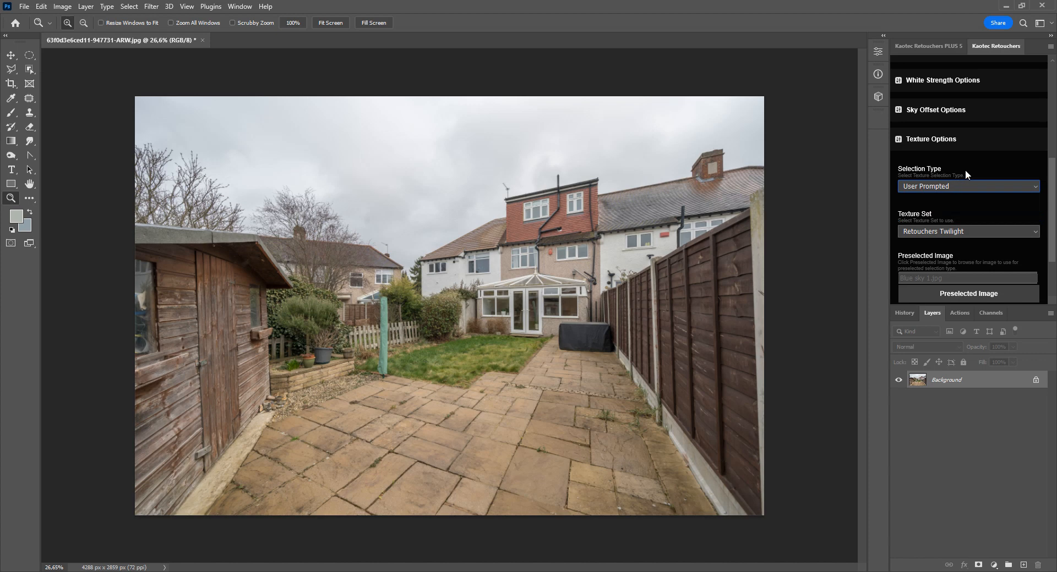
{"action": "left_click", "coordinate": [962, 144]}
{"action": "scroll", "coordinate": [981, 209], "scroll_direction": "up", "scroll_amount": 5}
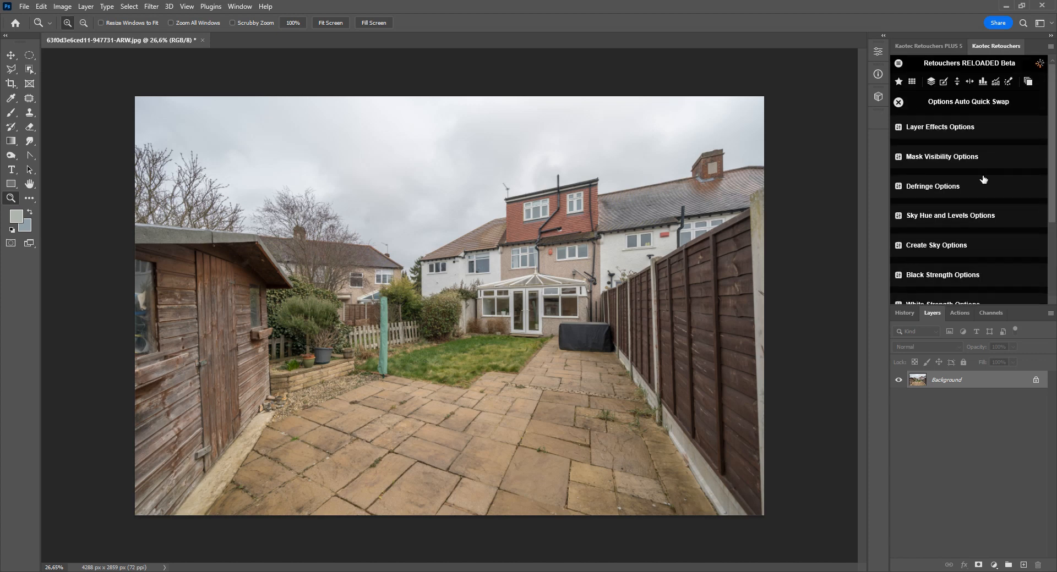
{"action": "left_click", "coordinate": [899, 104]}
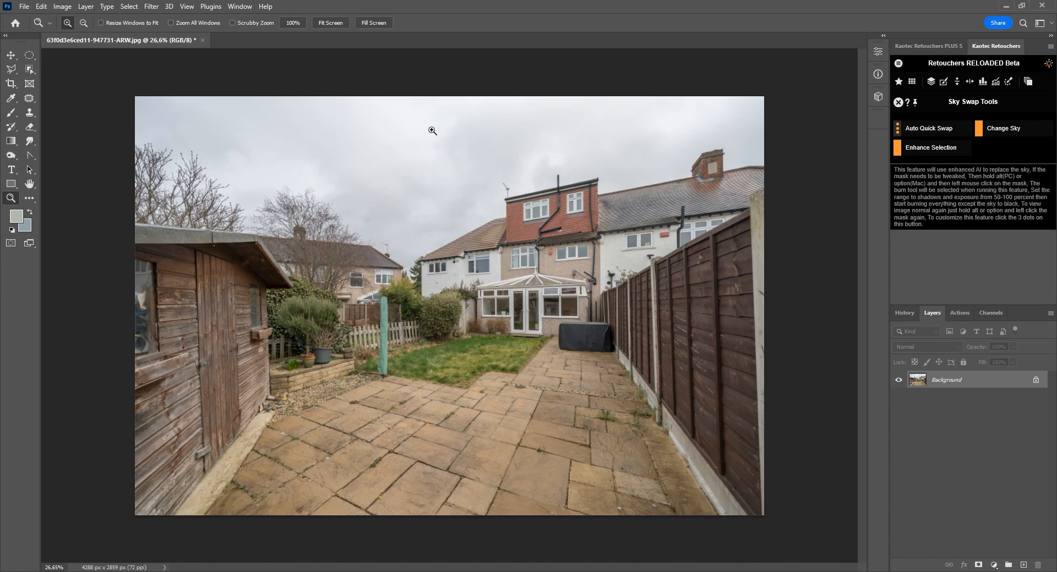
Step: Replace the sky with Auto Quick Swap using the image Twilight sky (50).jpg
{"action": "left_click", "coordinate": [933, 129]}
{"action": "scroll", "coordinate": [495, 248], "scroll_direction": "down", "scroll_amount": 3}
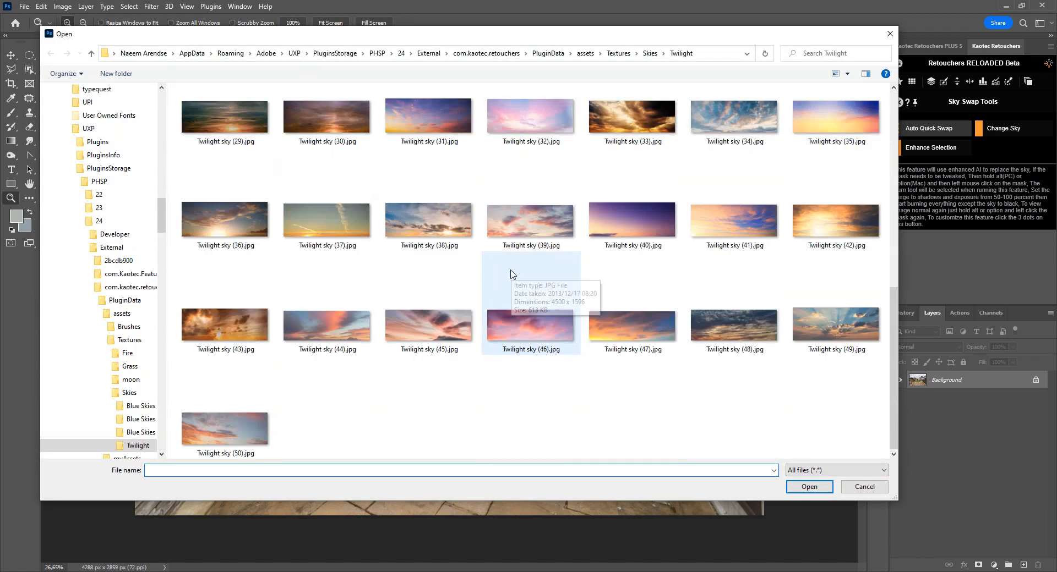
{"action": "double_click", "coordinate": [275, 410]}
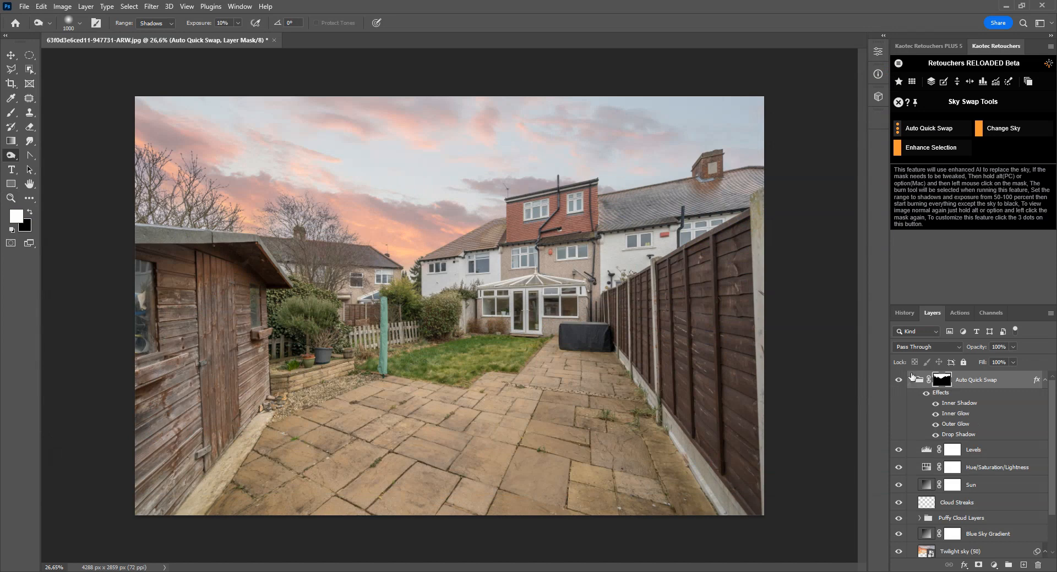
{"action": "scroll", "coordinate": [951, 399], "scroll_direction": "down", "scroll_amount": 2}
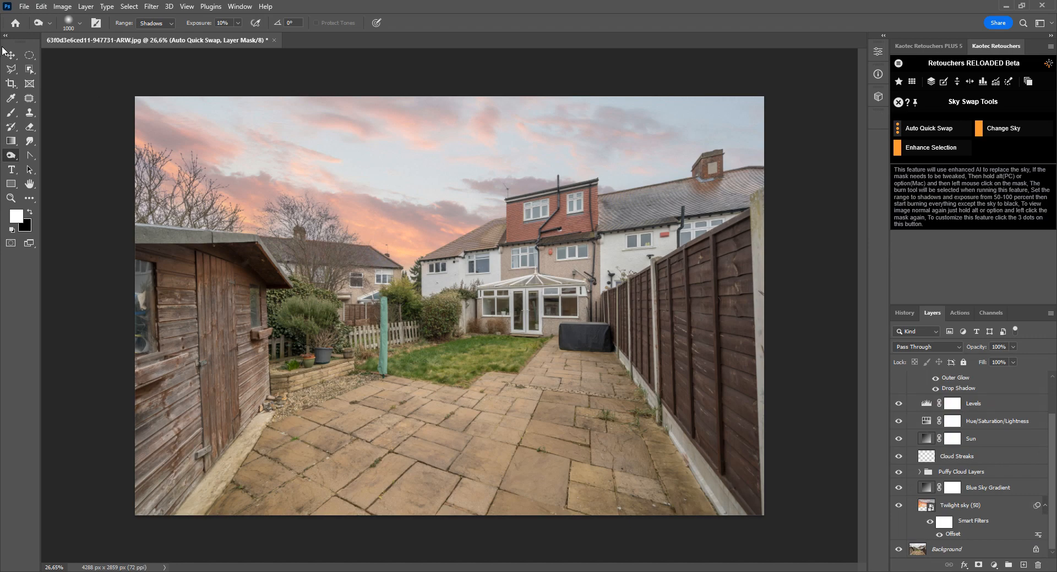
{"action": "double_click", "coordinate": [953, 534]}
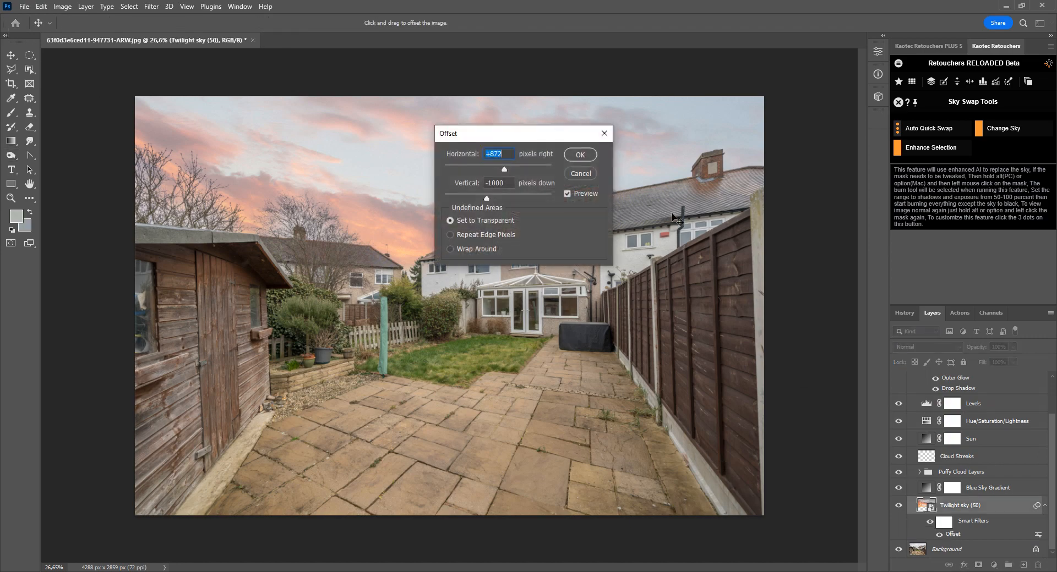
{"action": "left_click_drag", "start_coordinate": [512, 139], "coordinate": [599, 231]}
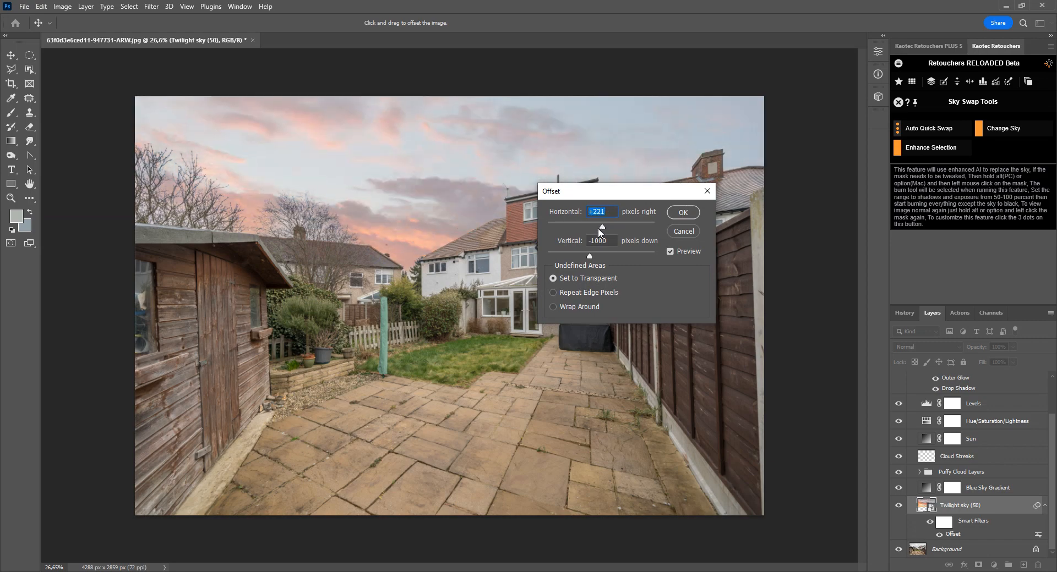
{"action": "type", "text": "0"}
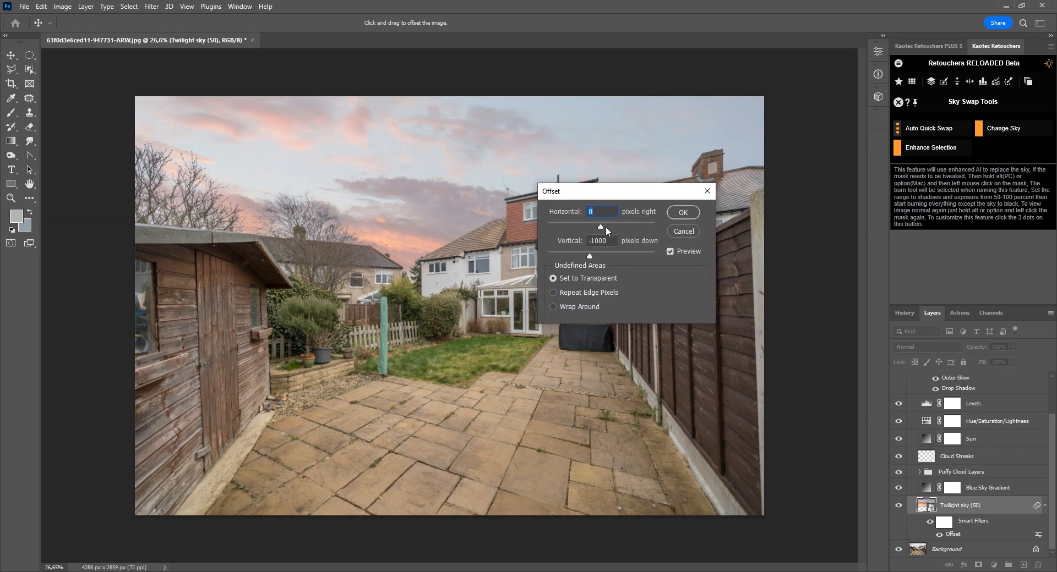
{"action": "left_click_drag", "start_coordinate": [605, 226], "coordinate": [619, 218]}
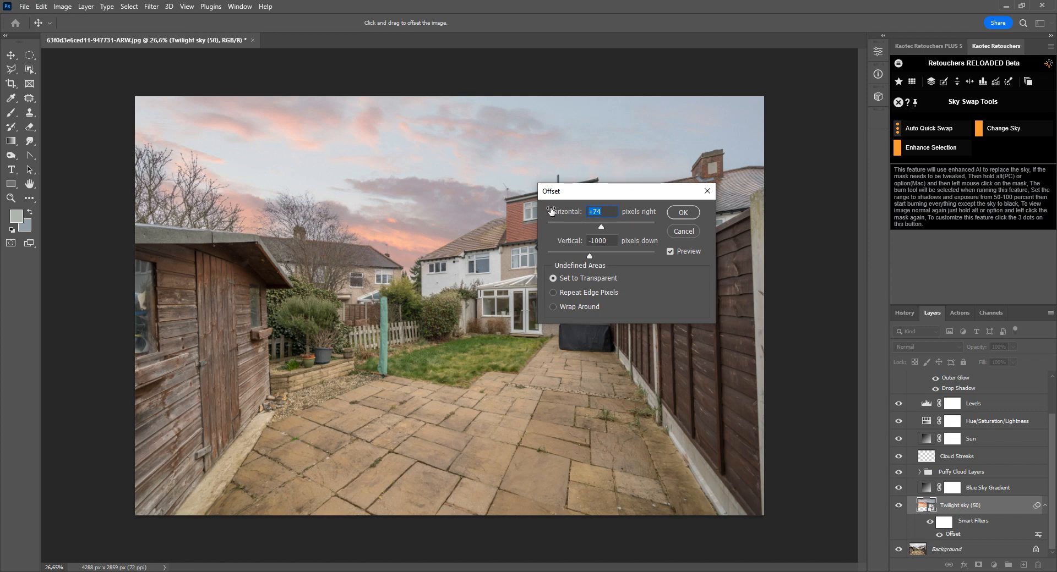
{"action": "left_click_drag", "start_coordinate": [601, 227], "coordinate": [599, 230]}
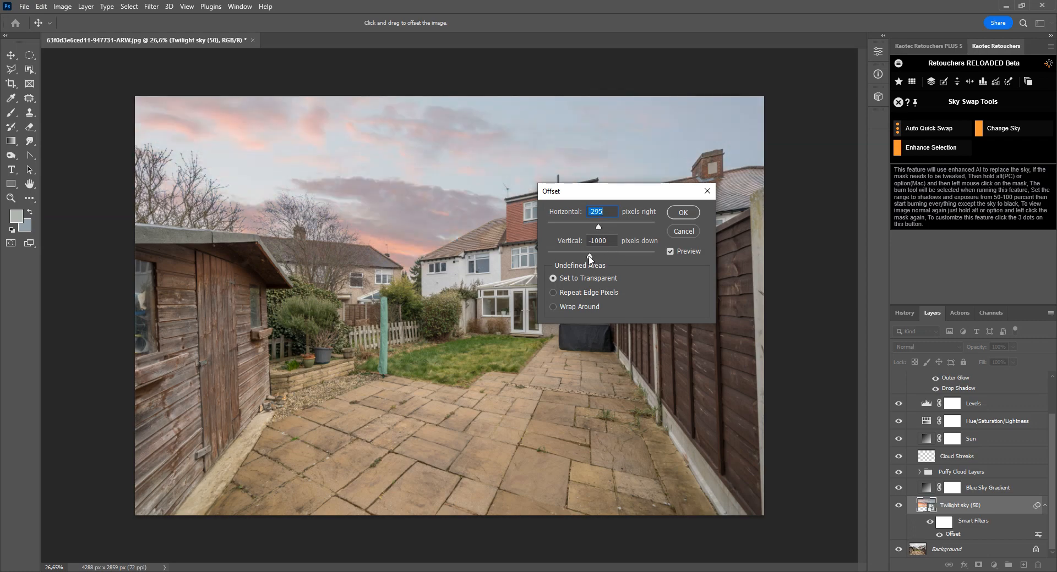
{"action": "left_click", "coordinate": [614, 242]}
{"action": "left_click", "coordinate": [613, 241]}
{"action": "double_click", "coordinate": [613, 242]}
{"action": "left_click", "coordinate": [613, 241]}
{"action": "left_click_drag", "start_coordinate": [591, 259], "coordinate": [588, 259]}
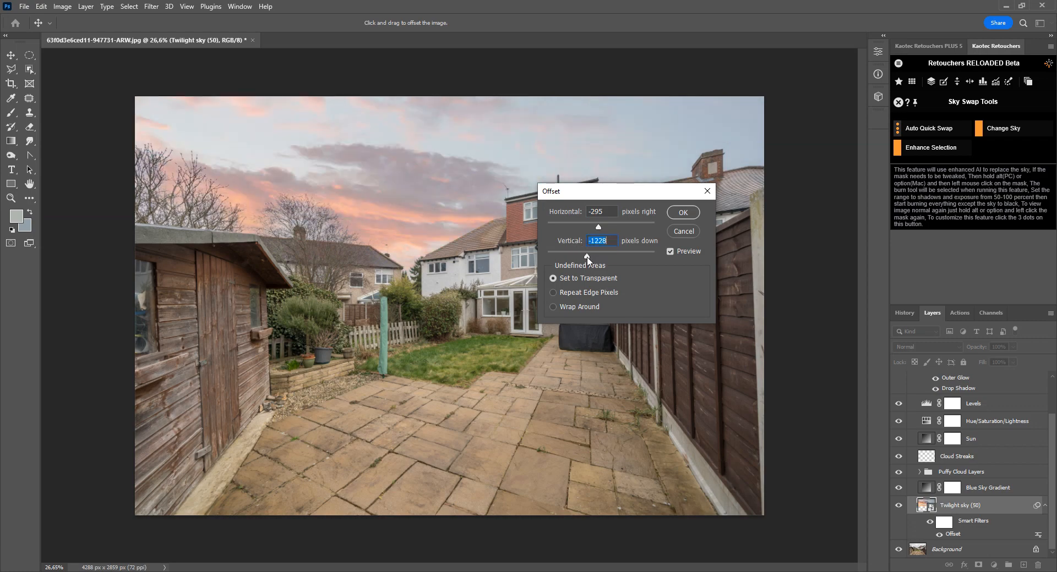
{"action": "left_click", "coordinate": [696, 234]}
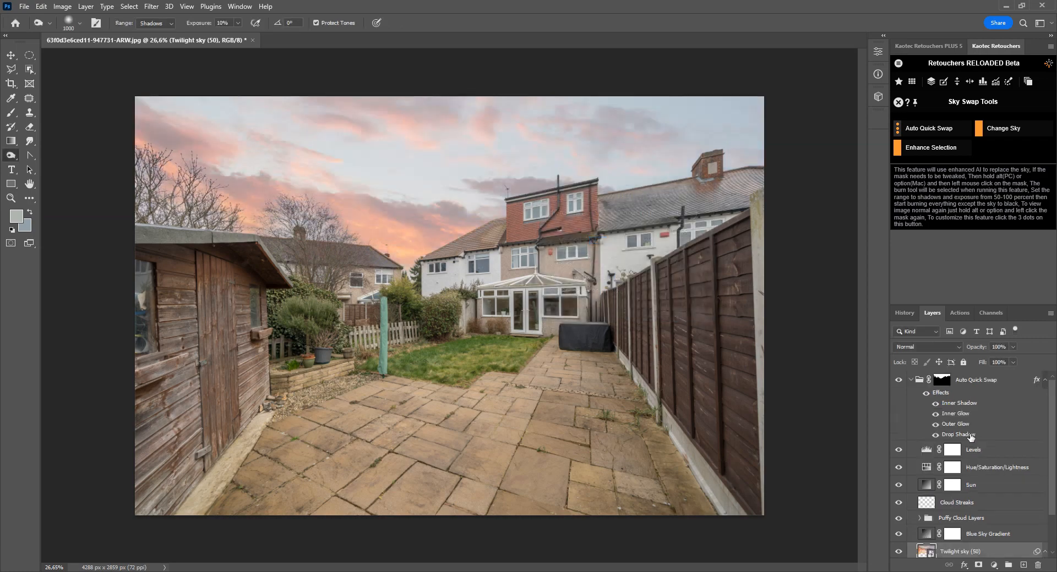
Step: Disable the Auto Quick Swap group's mask and try a vertical offset of 0 pixels on the Twilight sky layer
{"action": "left_click", "coordinate": [942, 384], "text": "alt"}
{"action": "scroll", "coordinate": [975, 429], "scroll_direction": "down", "scroll_amount": 2}
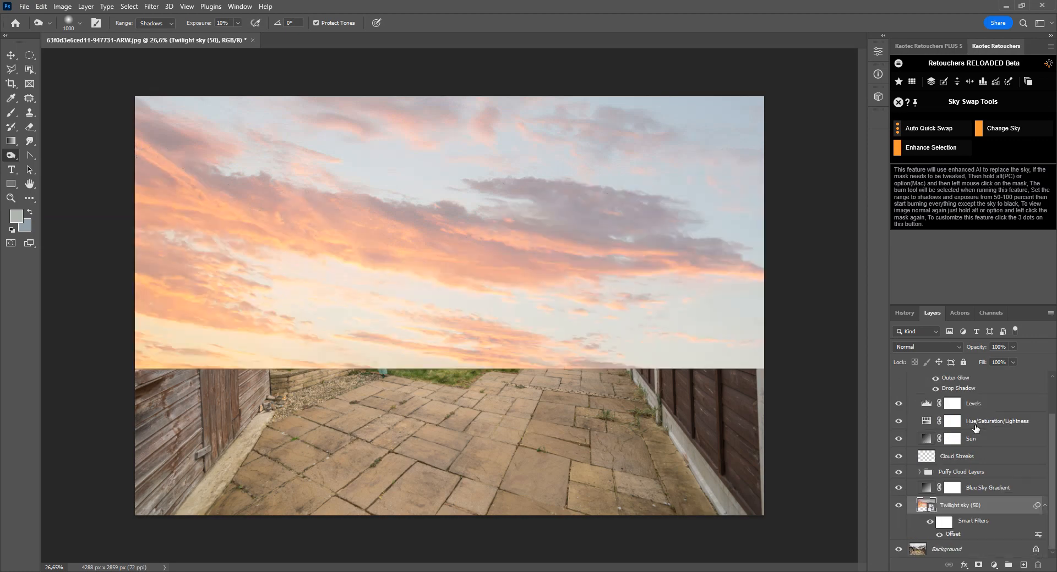
{"action": "double_click", "coordinate": [952, 534]}
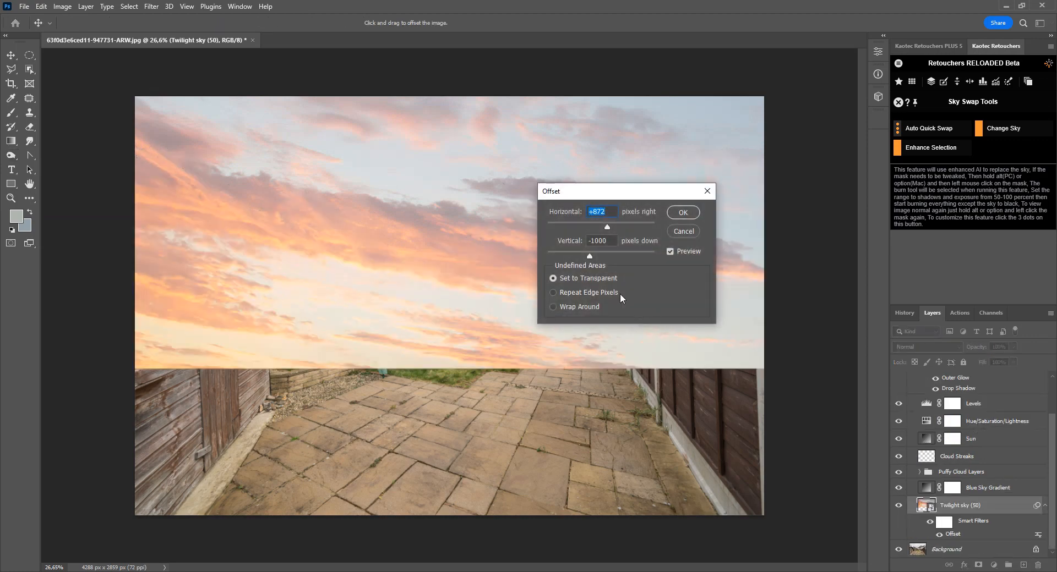
{"action": "key", "text": "Tab"}
{"action": "type", "text": "0"}
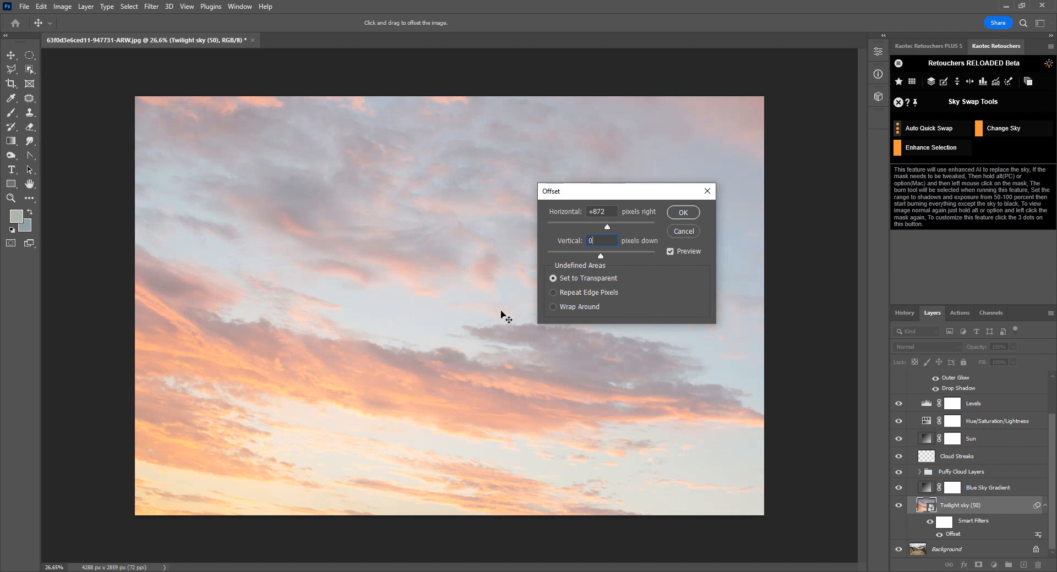
Step: Restore the sky's vertical offset to -1000 pixels and re-enable the Auto Quick Swap group's mask
{"action": "left_click_drag", "start_coordinate": [600, 243], "coordinate": [560, 244]}
{"action": "type", "text": "-1000"}
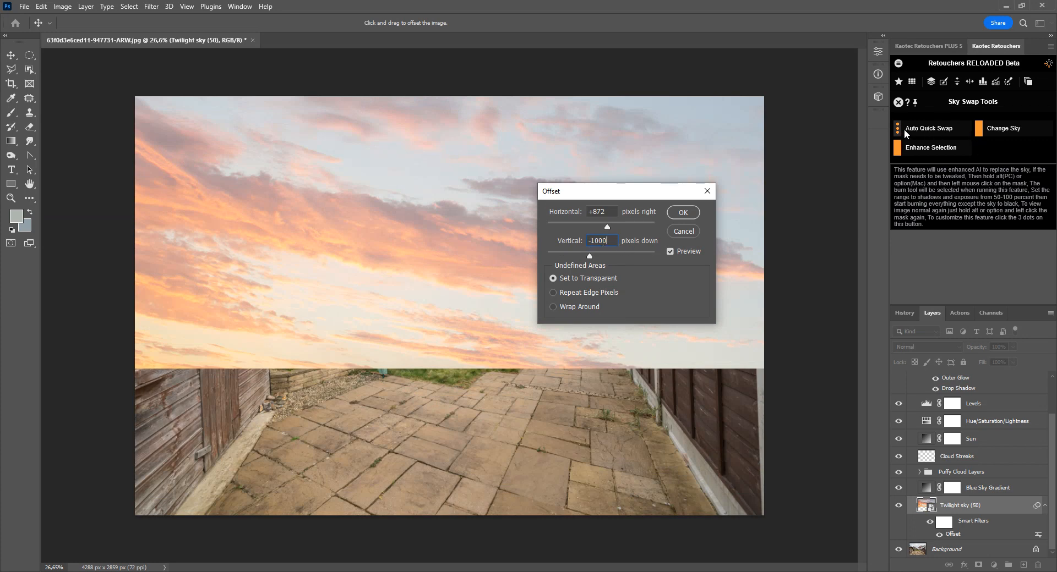
{"action": "left_click", "coordinate": [691, 216]}
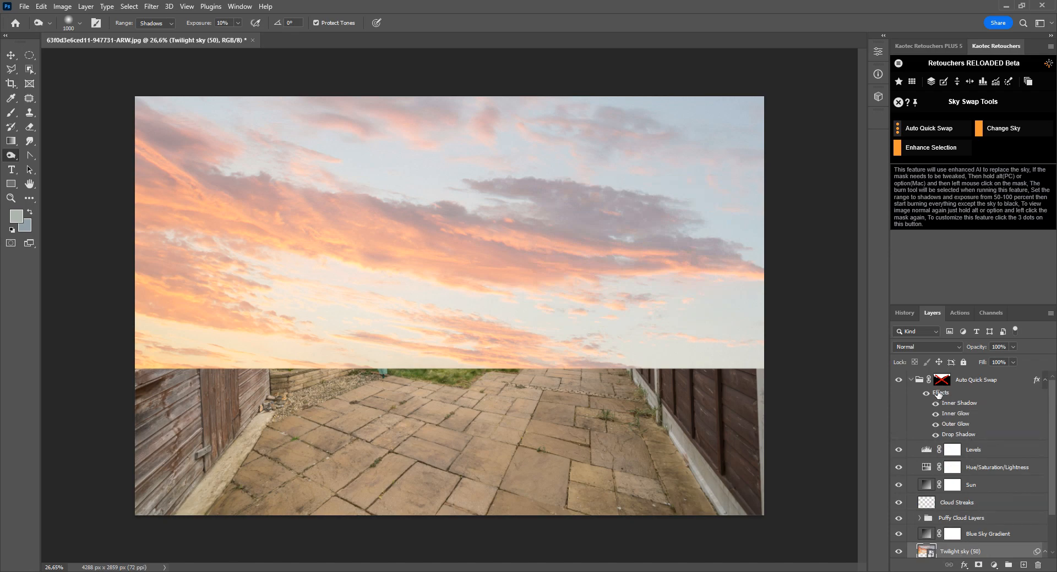
{"action": "left_click", "coordinate": [941, 380], "text": "shift"}
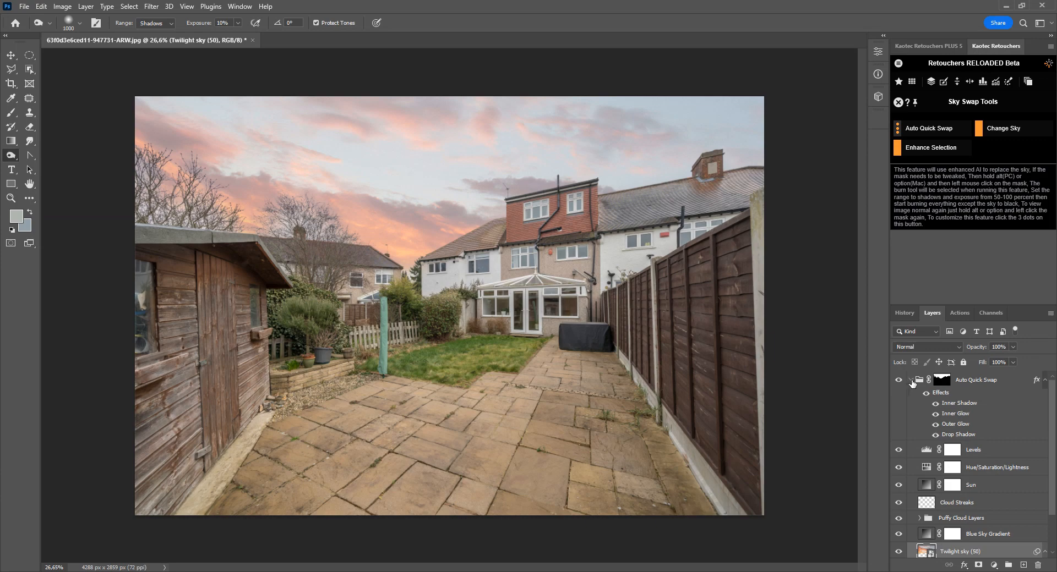
Step: Collapse the Auto Quick Swap group and apply the Twilight Mood effect from the day alteration tools
{"action": "left_click", "coordinate": [911, 382]}
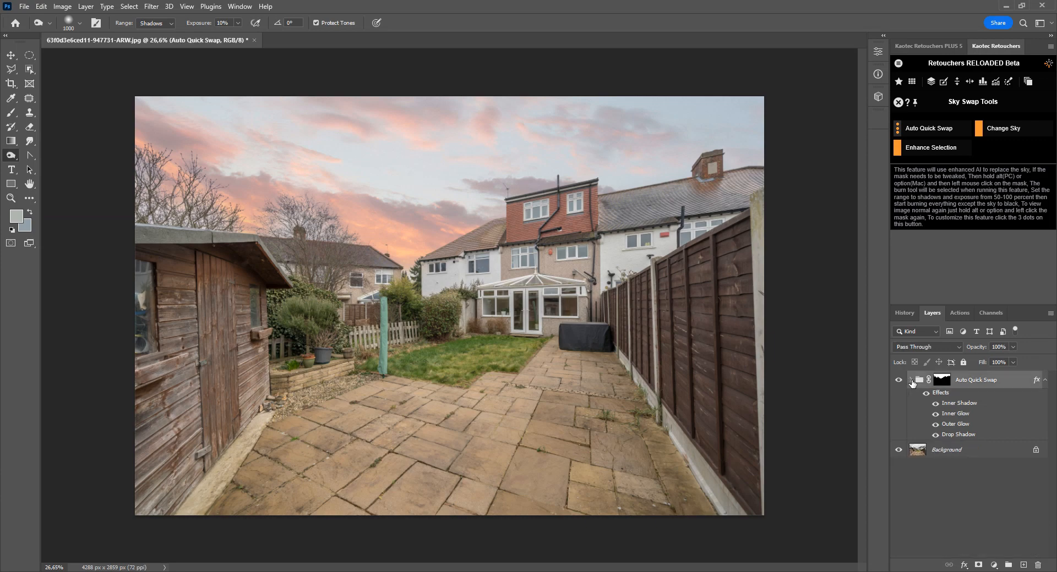
{"action": "left_click", "coordinate": [898, 102]}
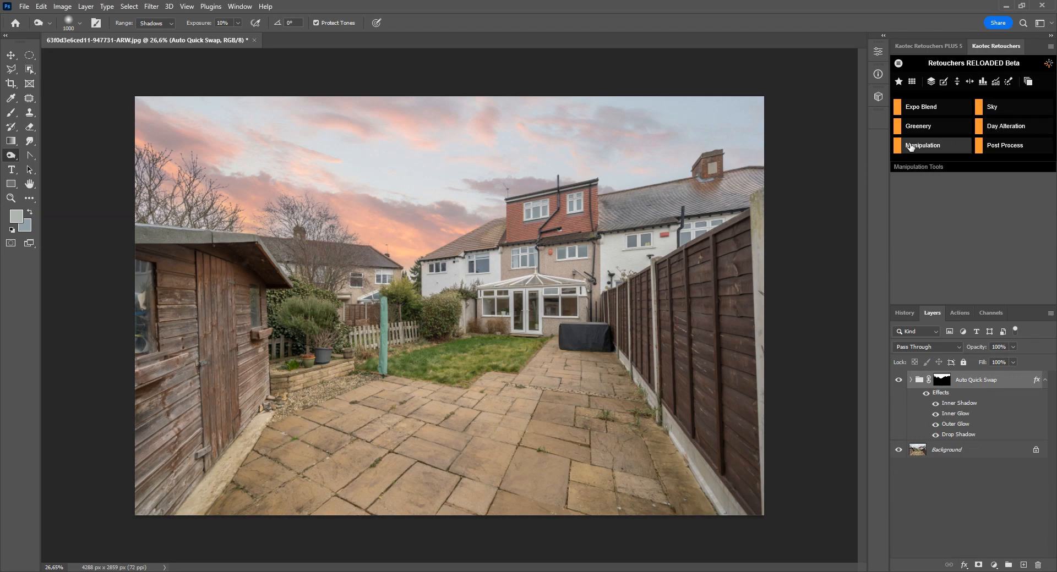
{"action": "left_click", "coordinate": [1010, 131]}
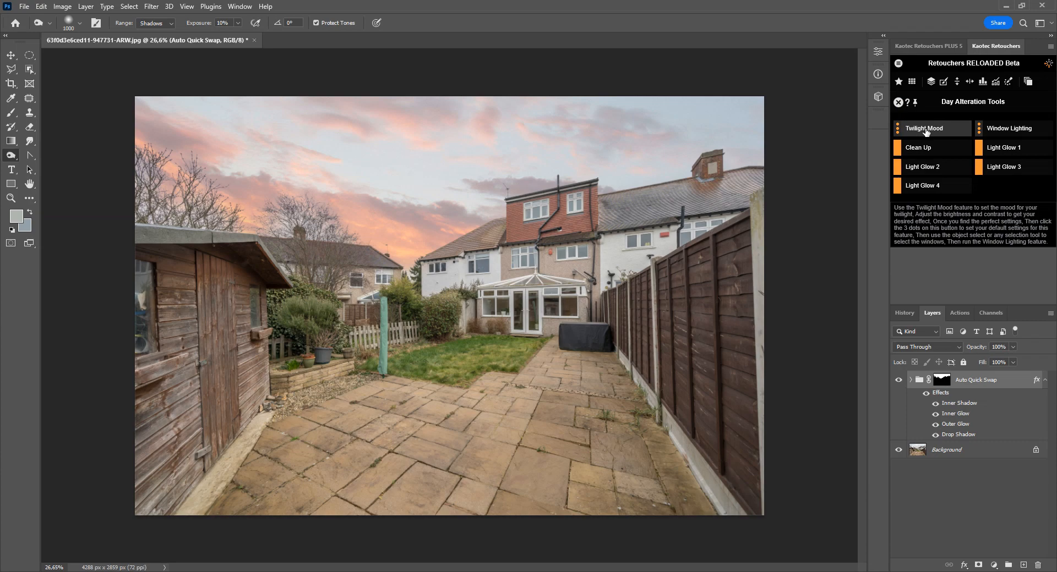
{"action": "left_click", "coordinate": [928, 133]}
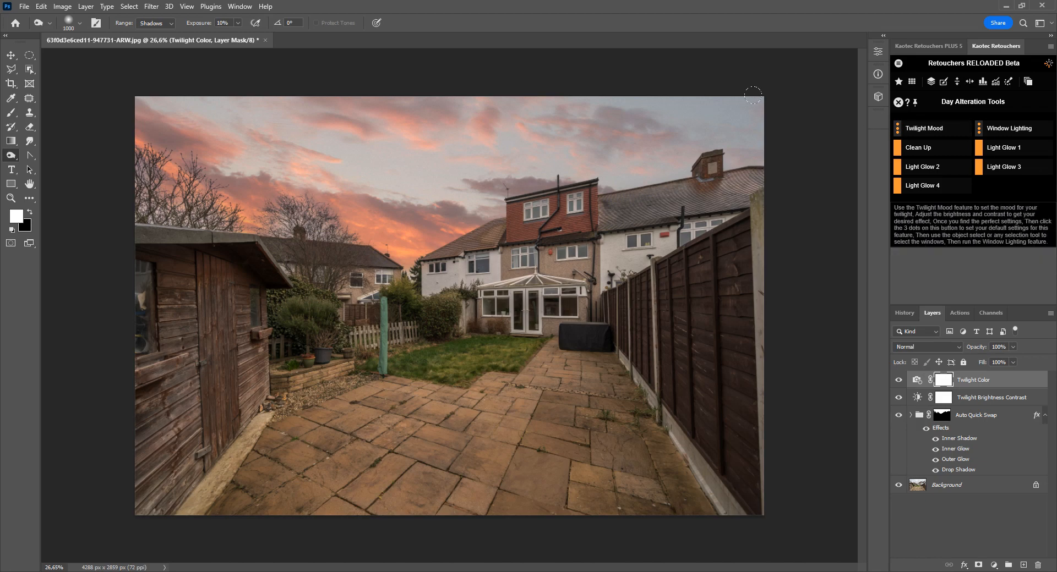
Step: Set the Object Selection Tool to add to the selection and select the two rightmost upper panes of the window behind the fence
{"action": "left_click", "coordinate": [30, 69]}
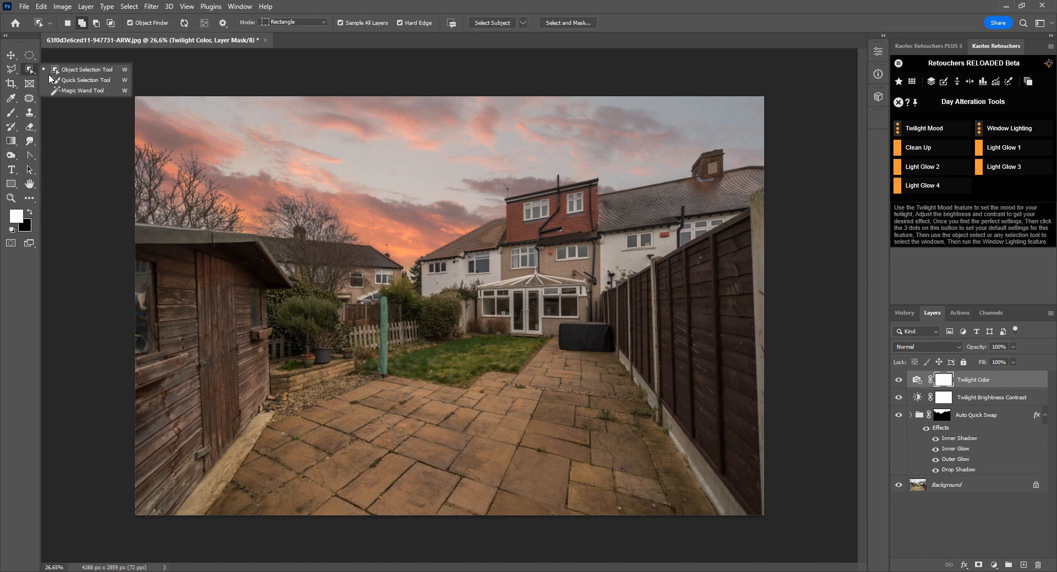
{"action": "scroll", "coordinate": [574, 289], "scroll_direction": "up", "scroll_amount": 5}
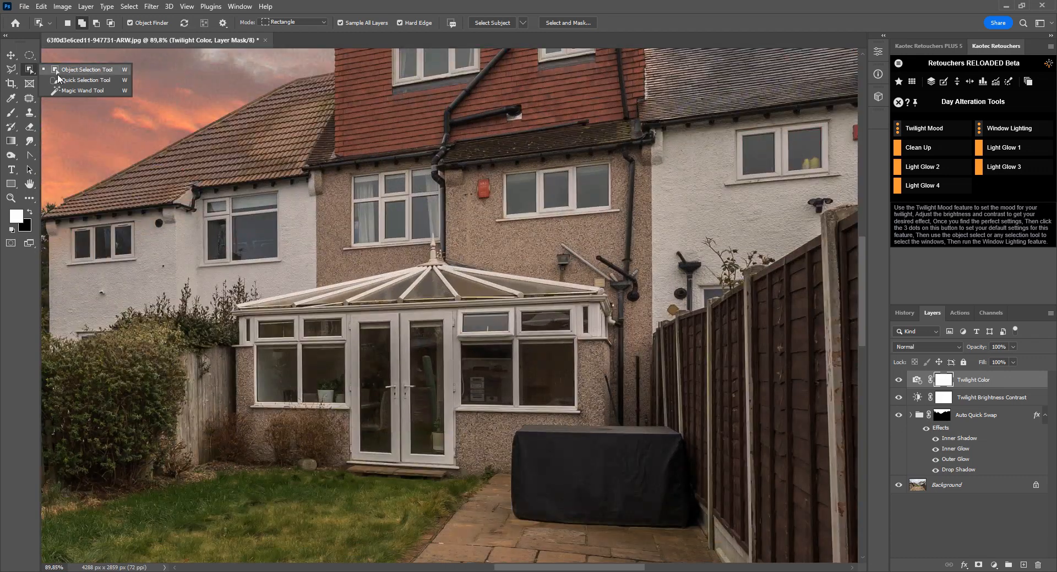
{"action": "left_click", "coordinate": [60, 70]}
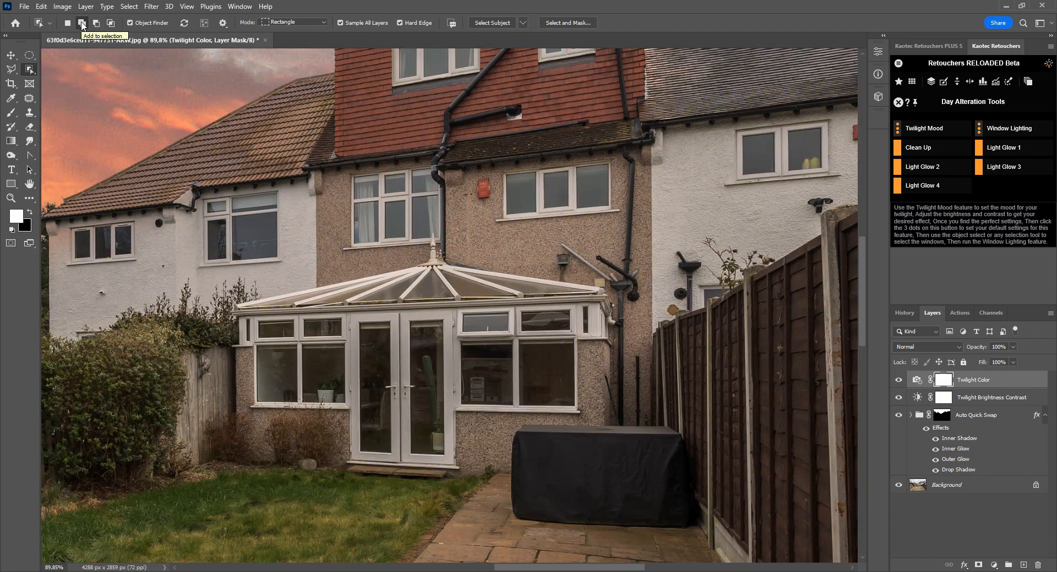
{"action": "left_click", "coordinate": [82, 23]}
{"action": "left_click_drag", "start_coordinate": [653, 195], "coordinate": [632, 333]}
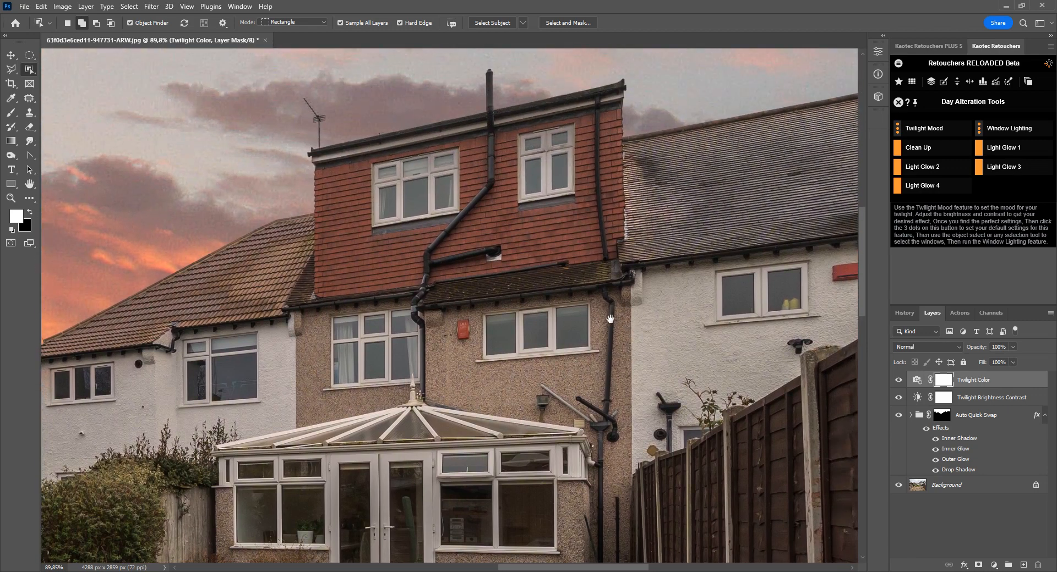
{"action": "left_click_drag", "start_coordinate": [540, 299], "coordinate": [355, 221]}
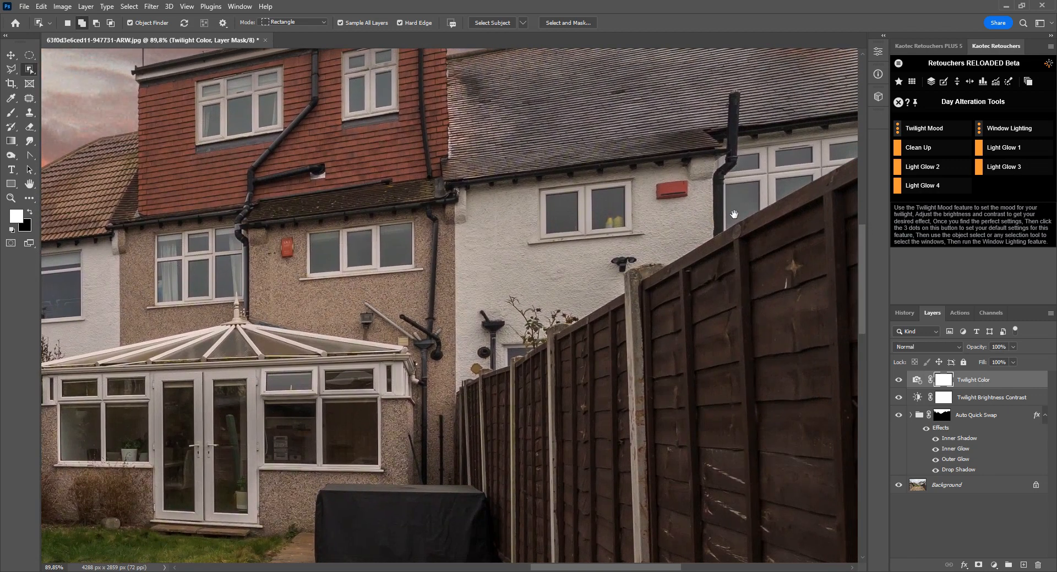
{"action": "mouse_move", "coordinate": [728, 215]}
{"action": "left_mouse_down"}
{"action": "mouse_move", "coordinate": [544, 209]}
{"action": "mouse_move", "coordinate": [556, 214]}
{"action": "left_mouse_up"}
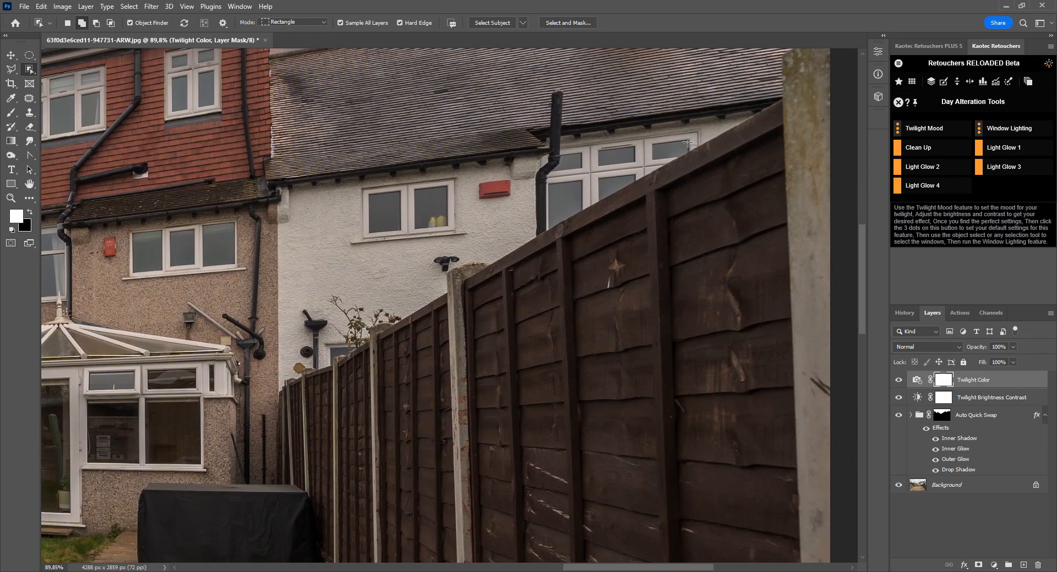
{"action": "left_click_drag", "start_coordinate": [687, 141], "coordinate": [651, 159]}
{"action": "left_click_drag", "start_coordinate": [641, 171], "coordinate": [604, 166]}
Step: Subtract the stray frame strip above the middle upper pane from the selection
{"action": "scroll", "coordinate": [621, 159], "scroll_direction": "up", "scroll_amount": 5}
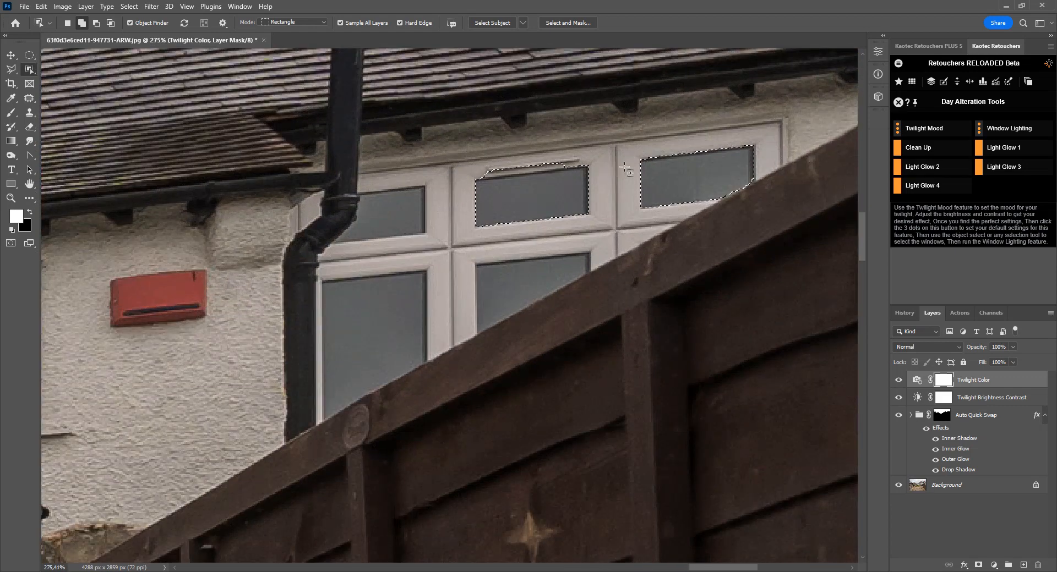
{"action": "left_click_drag", "start_coordinate": [568, 159], "coordinate": [448, 165]}
{"action": "left_click_drag", "start_coordinate": [551, 161], "coordinate": [438, 178]}
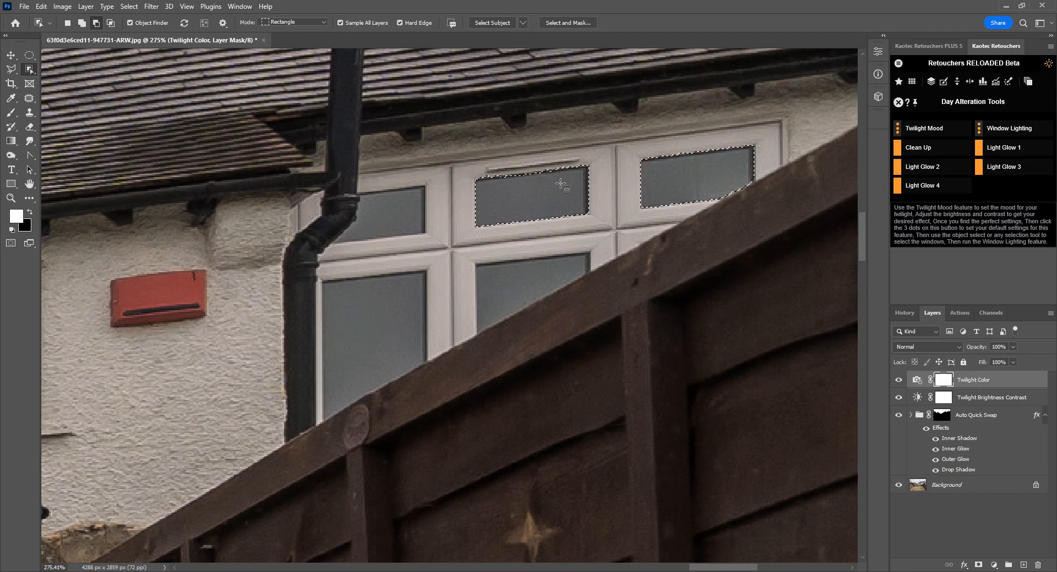
Step: Add the remaining upper pane and the two lower panes of the window behind the fence to the selection
{"action": "left_click_drag", "start_coordinate": [582, 196], "coordinate": [573, 202]}
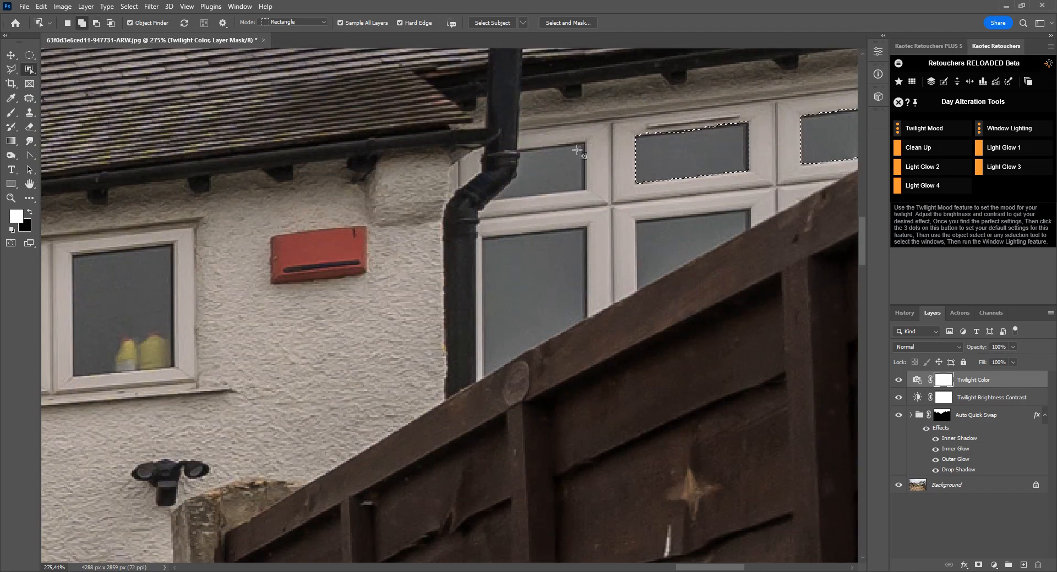
{"action": "left_click_drag", "start_coordinate": [579, 151], "coordinate": [494, 200]}
{"action": "left_click_drag", "start_coordinate": [520, 147], "coordinate": [497, 158]}
{"action": "mouse_move", "coordinate": [584, 231]}
{"action": "left_mouse_down"}
{"action": "mouse_move", "coordinate": [484, 350]}
{"action": "mouse_move", "coordinate": [483, 376]}
{"action": "left_mouse_up"}
{"action": "left_click_drag", "start_coordinate": [637, 220], "coordinate": [749, 291]}
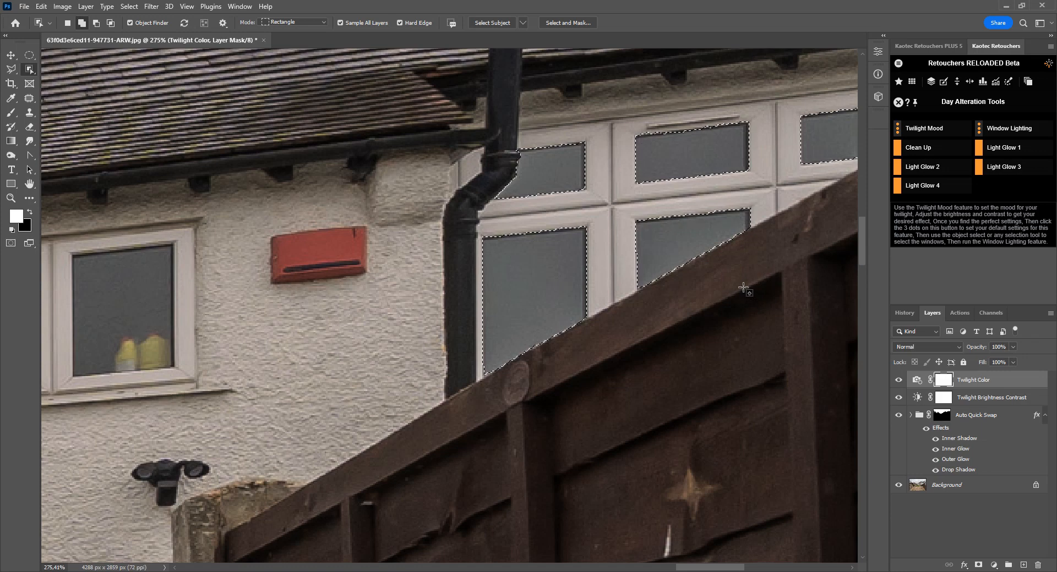
Step: Add both panes of the small two-pane window on the white wall beside the red alarm box to the selection
{"action": "scroll", "coordinate": [748, 291], "scroll_direction": "down", "scroll_amount": 2}
{"action": "left_click_drag", "start_coordinate": [417, 336], "coordinate": [597, 324]}
{"action": "scroll", "coordinate": [597, 325], "scroll_direction": "up", "scroll_amount": 1}
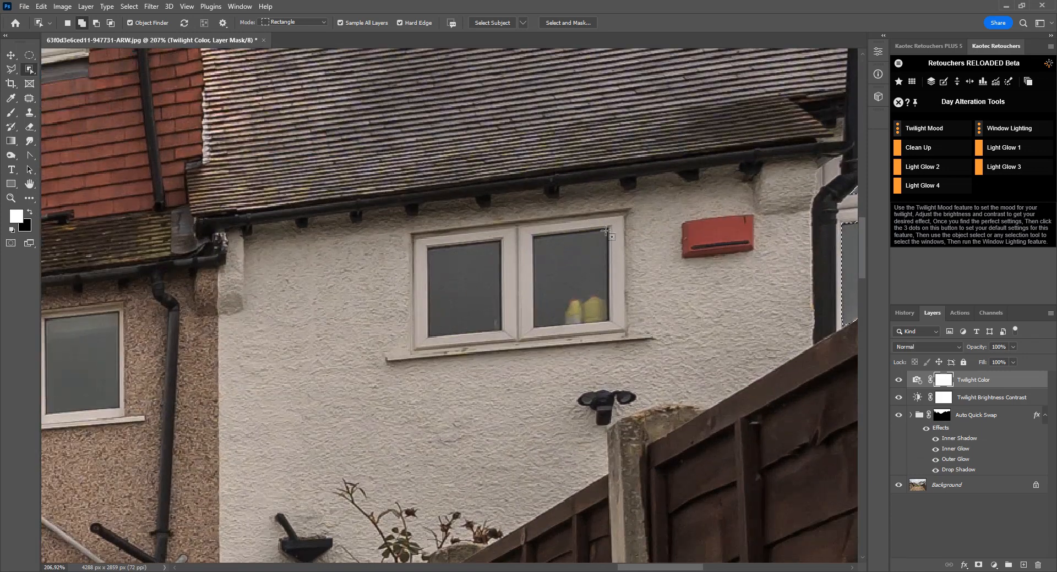
{"action": "left_click_drag", "start_coordinate": [605, 231], "coordinate": [534, 327]}
{"action": "left_click_drag", "start_coordinate": [500, 246], "coordinate": [431, 335]}
Step: Switch to the Polygonal Lasso Tool and set its feather to 0,5 px
{"action": "scroll", "coordinate": [507, 254], "scroll_direction": "up", "scroll_amount": 3}
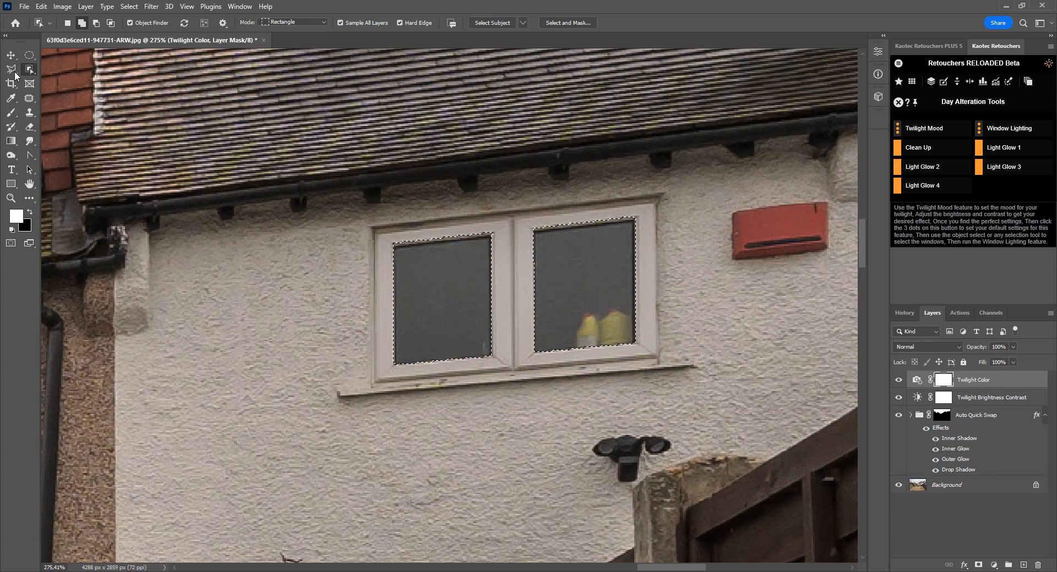
{"action": "left_click", "coordinate": [12, 69]}
{"action": "scroll", "coordinate": [572, 229], "scroll_direction": "up", "scroll_amount": 2}
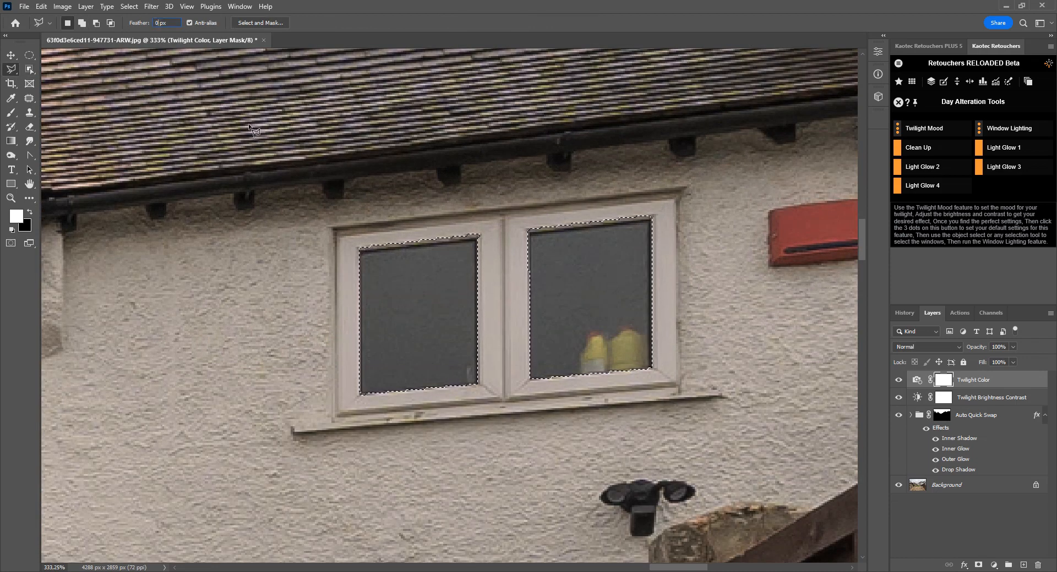
{"action": "key", "text": "Return"}
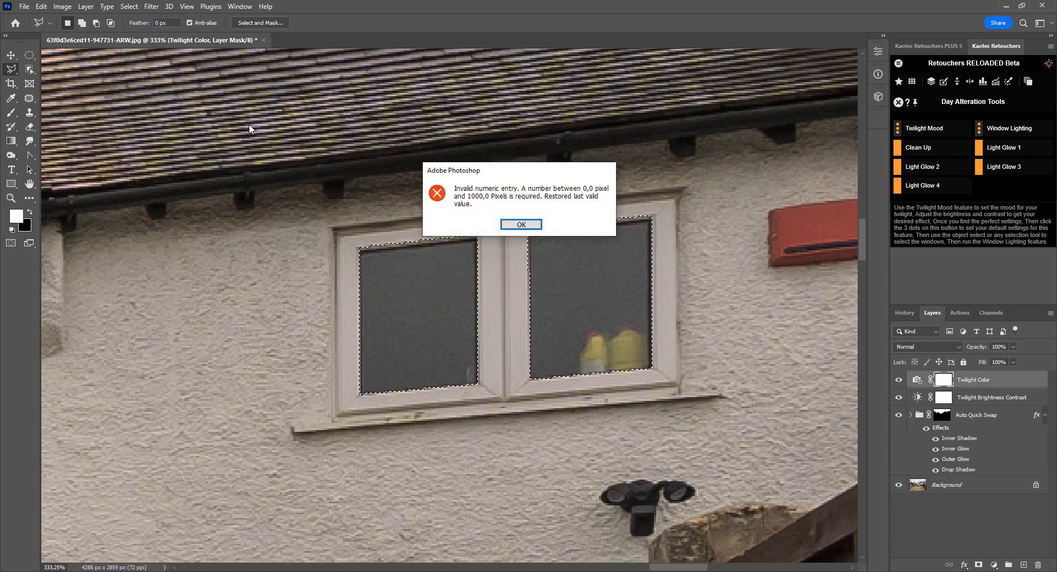
{"action": "left_click", "coordinate": [521, 225]}
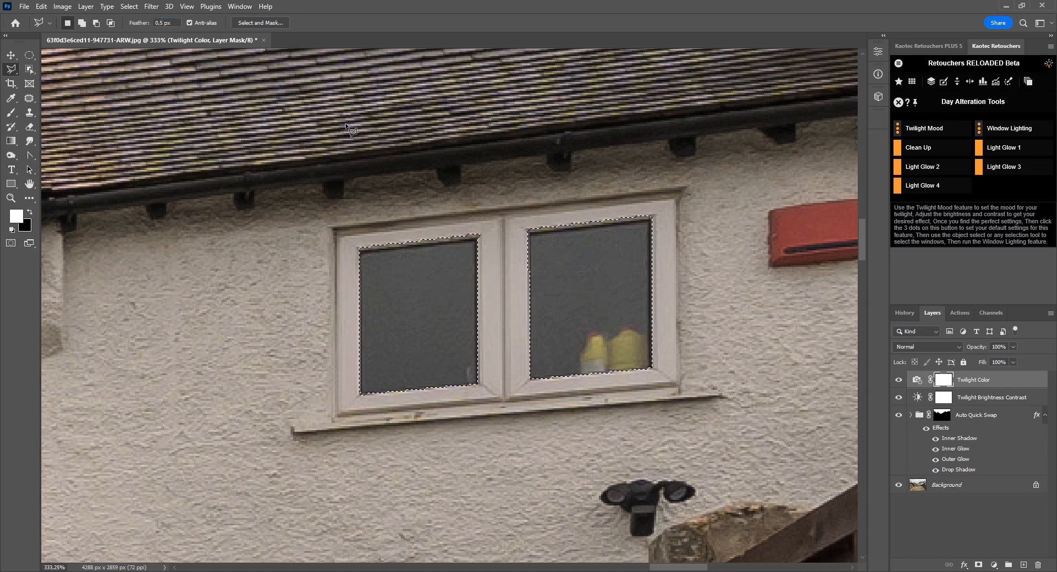
Step: Subtract a thin strip along the top edges of the two-pane window from the selection with the Polygonal Lasso
{"action": "left_click", "coordinate": [682, 217]}
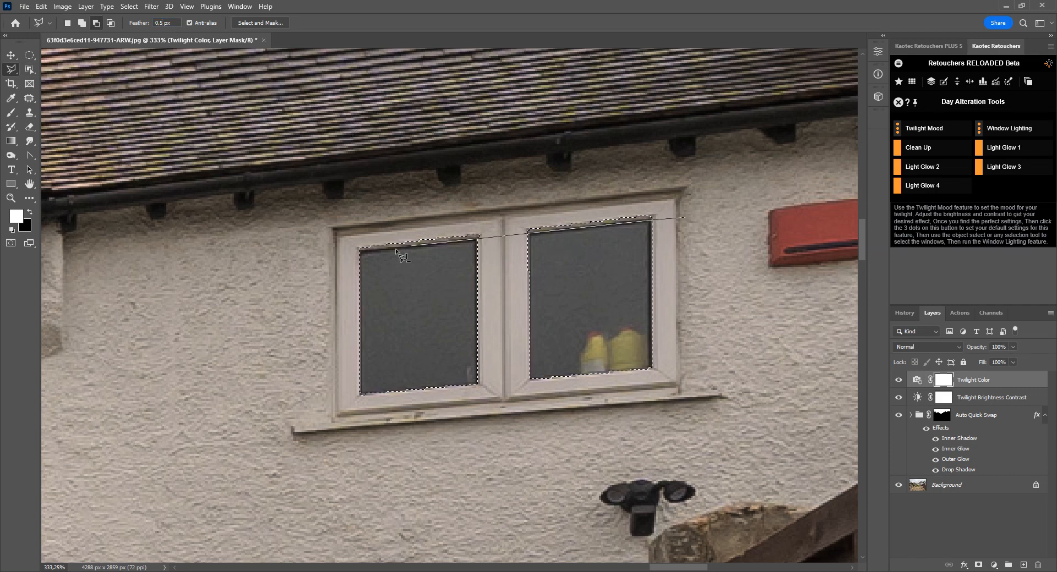
{"action": "left_click", "coordinate": [348, 252]}
{"action": "left_click", "coordinate": [337, 232]}
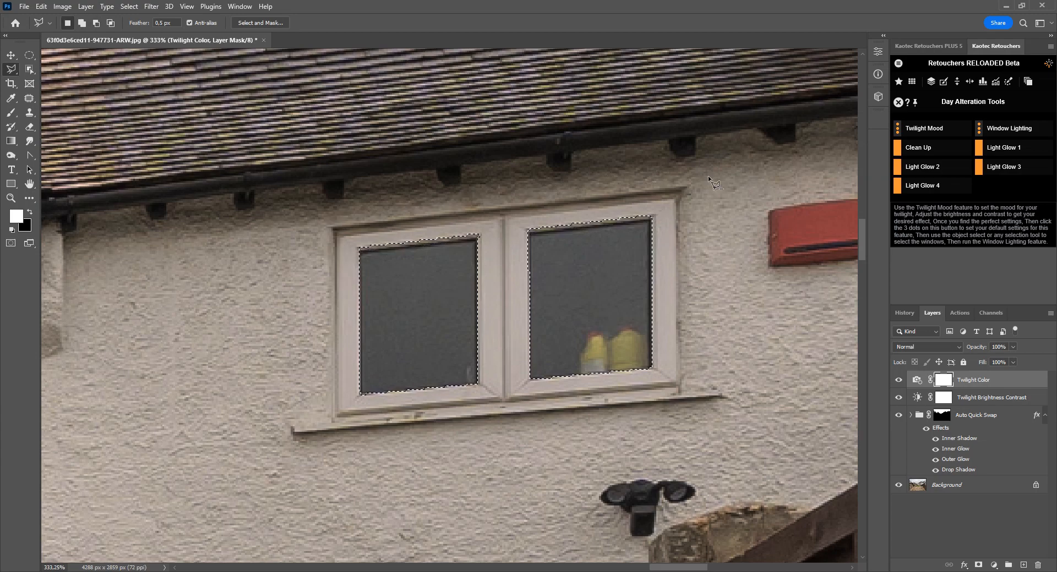
Step: Add the four panes of the narrow dormer window on the red-tiled wall to the selection with the Object Selection Tool
{"action": "scroll", "coordinate": [706, 176], "scroll_direction": "down", "scroll_amount": 5}
{"action": "left_click_drag", "start_coordinate": [375, 269], "coordinate": [528, 266]}
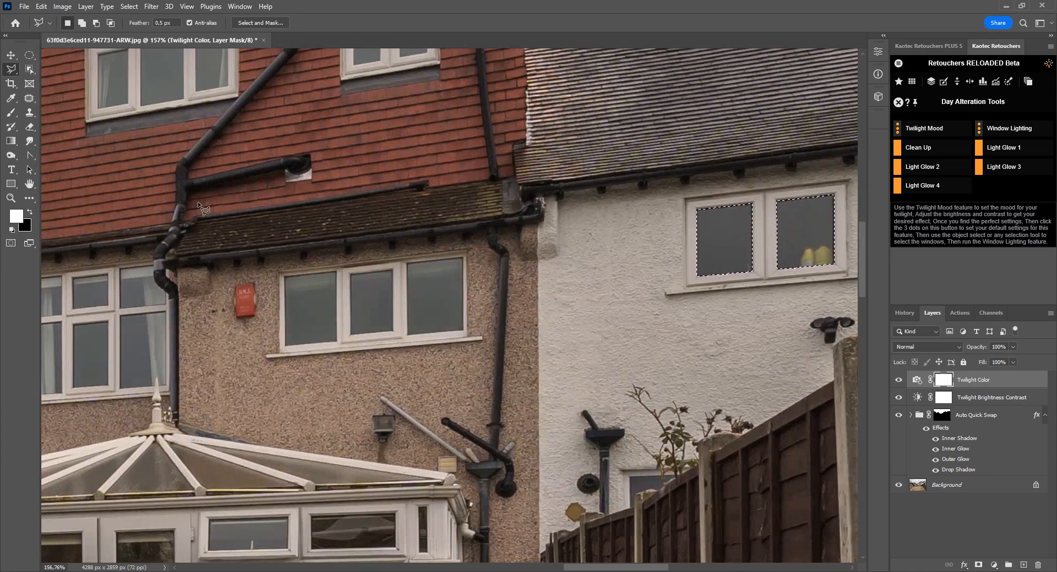
{"action": "left_click", "coordinate": [30, 69]}
{"action": "scroll", "coordinate": [378, 156], "scroll_direction": "down", "scroll_amount": 4}
{"action": "scroll", "coordinate": [378, 155], "scroll_direction": "up", "scroll_amount": 3}
{"action": "left_click_drag", "start_coordinate": [391, 144], "coordinate": [407, 278]}
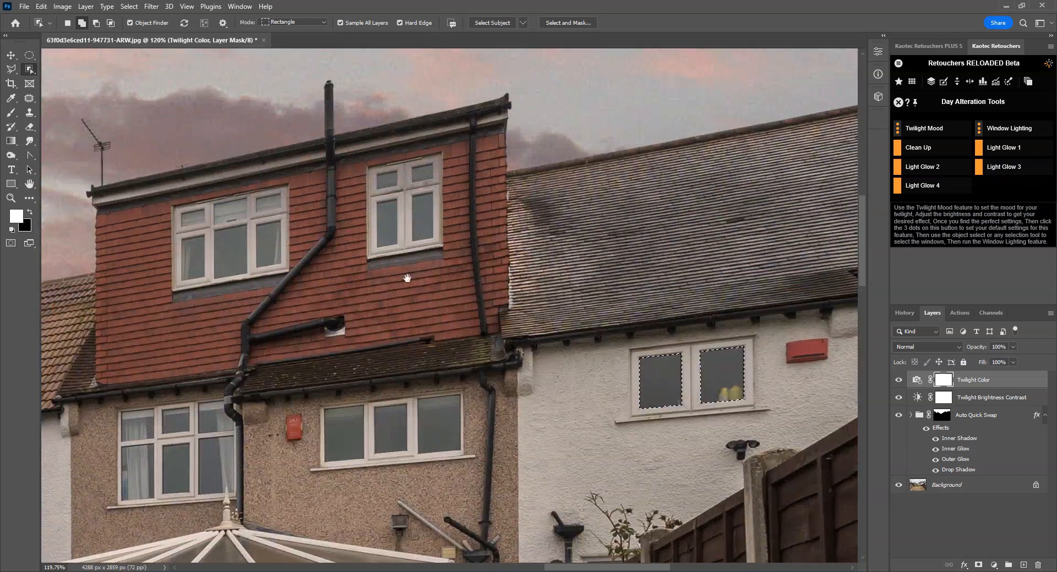
{"action": "scroll", "coordinate": [427, 171], "scroll_direction": "up", "scroll_amount": 3}
{"action": "left_click_drag", "start_coordinate": [428, 172], "coordinate": [341, 200]}
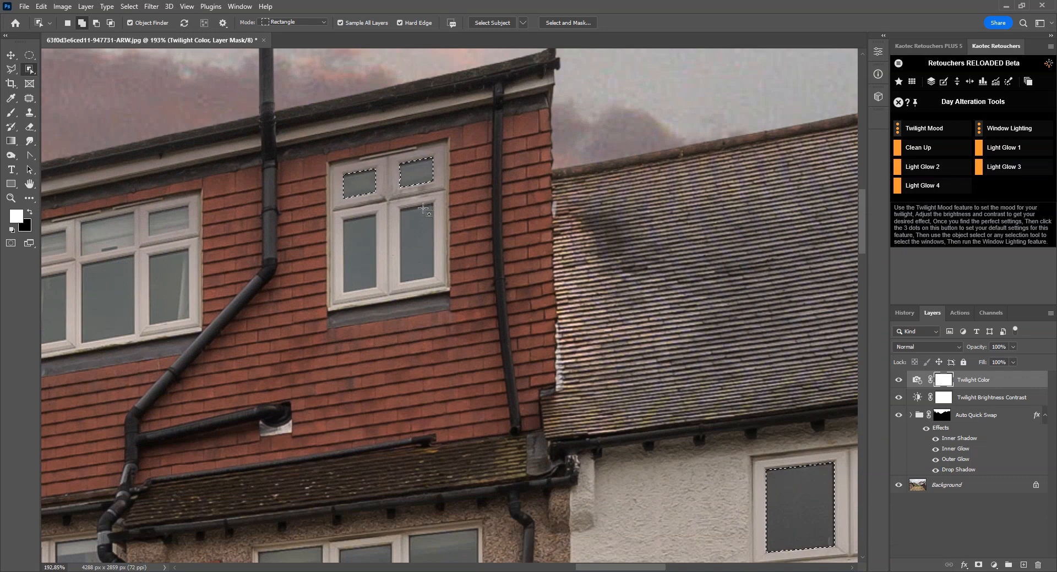
{"action": "left_click_drag", "start_coordinate": [432, 207], "coordinate": [403, 276]}
{"action": "left_click_drag", "start_coordinate": [376, 221], "coordinate": [340, 295]}
Step: Add the three lower panes of the wide dormer window to the selection
{"action": "left_click_drag", "start_coordinate": [228, 290], "coordinate": [527, 282]}
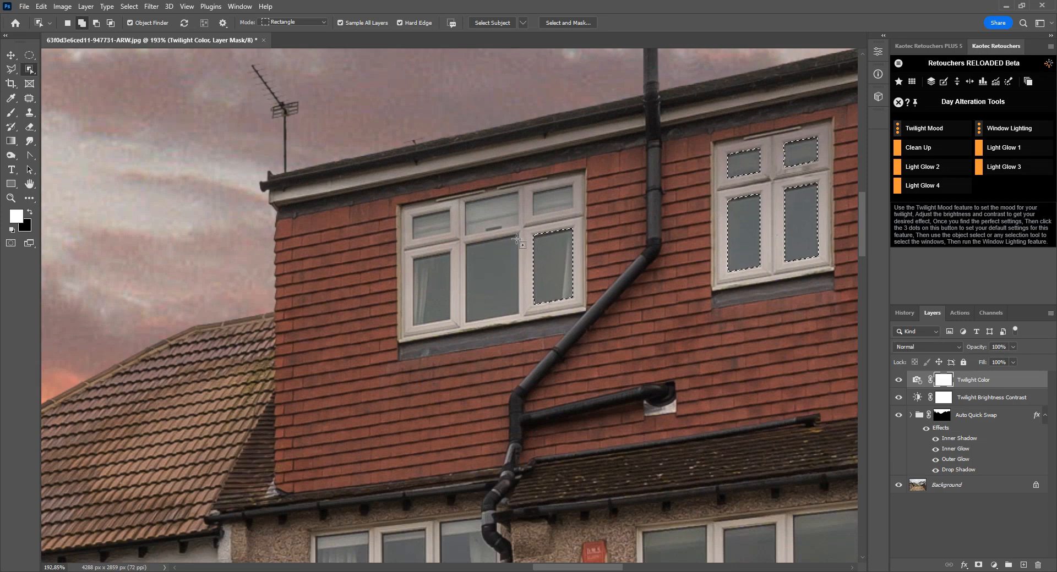
{"action": "left_click_drag", "start_coordinate": [517, 238], "coordinate": [467, 313]}
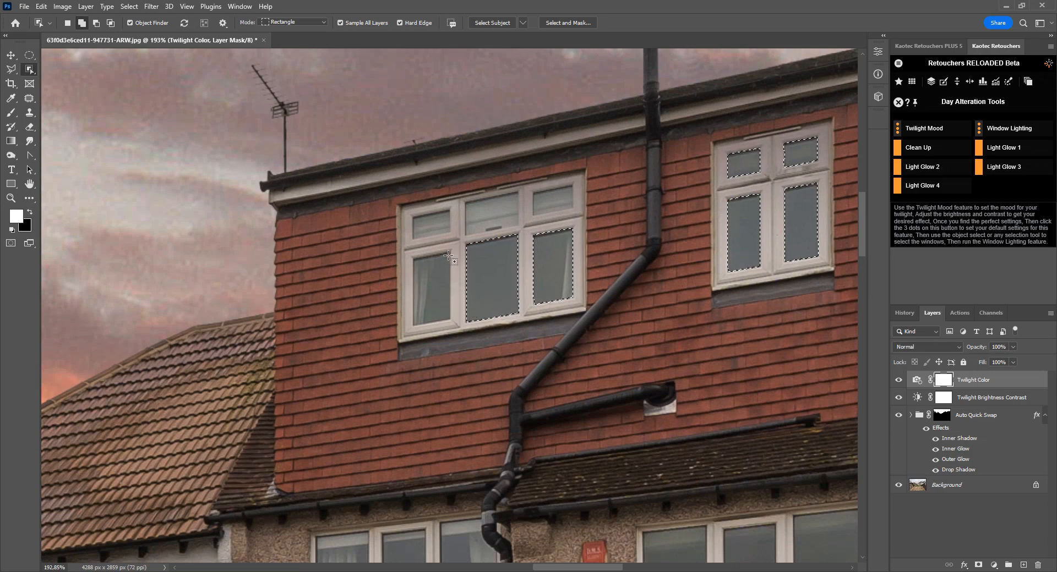
{"action": "left_click_drag", "start_coordinate": [448, 256], "coordinate": [412, 326]}
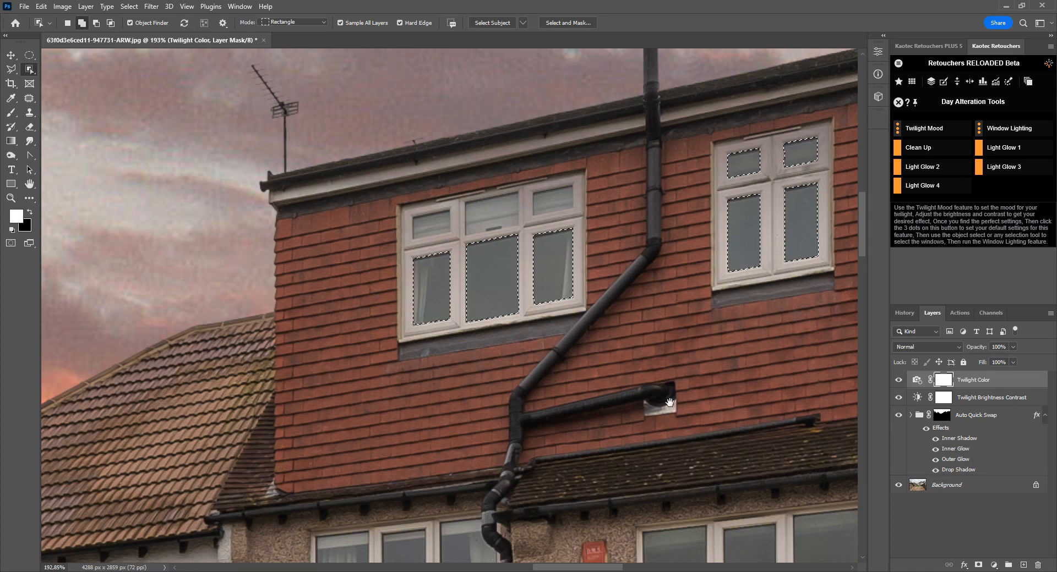
Step: Add the three panes of the pebbledash wall's window next to the red alarm box to the selection
{"action": "left_click_drag", "start_coordinate": [669, 403], "coordinate": [321, 131]}
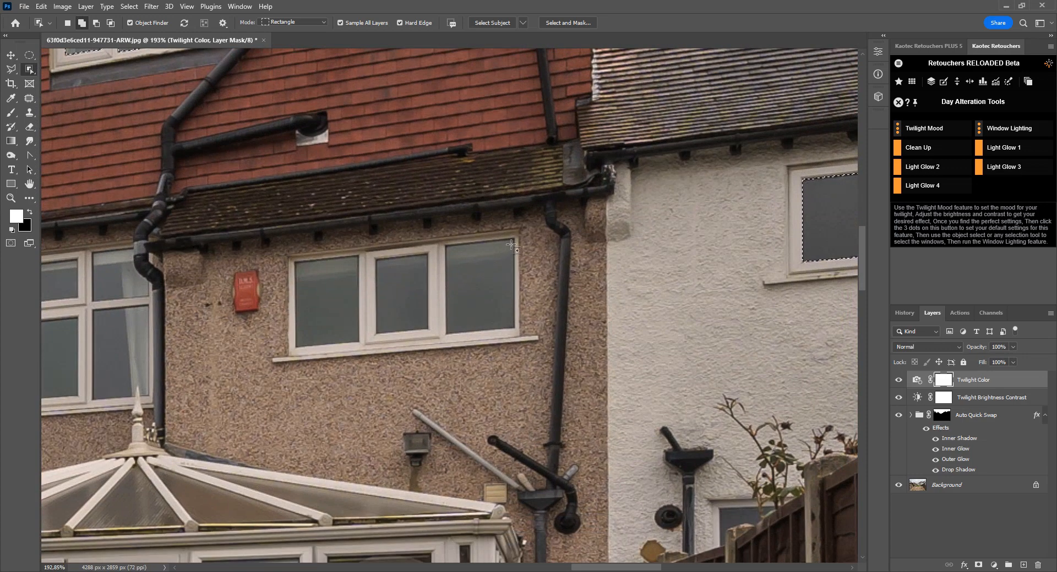
{"action": "left_click_drag", "start_coordinate": [511, 245], "coordinate": [448, 334]}
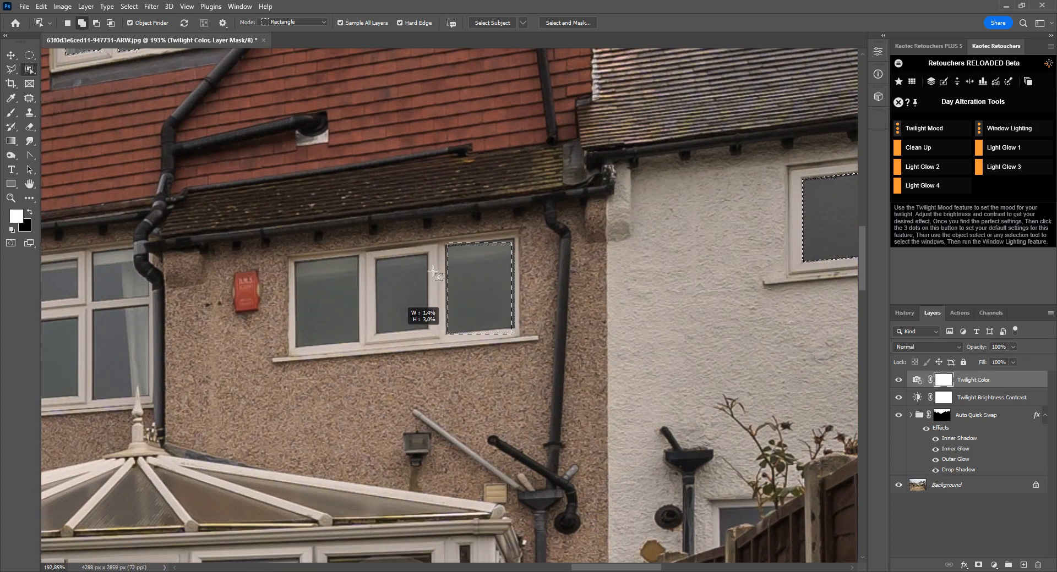
{"action": "left_click_drag", "start_coordinate": [426, 254], "coordinate": [376, 331]}
{"action": "left_click_drag", "start_coordinate": [354, 257], "coordinate": [296, 345]}
Step: Add the six panes of the curtained window above the conservatory to the selection
{"action": "left_click_drag", "start_coordinate": [224, 318], "coordinate": [609, 310]}
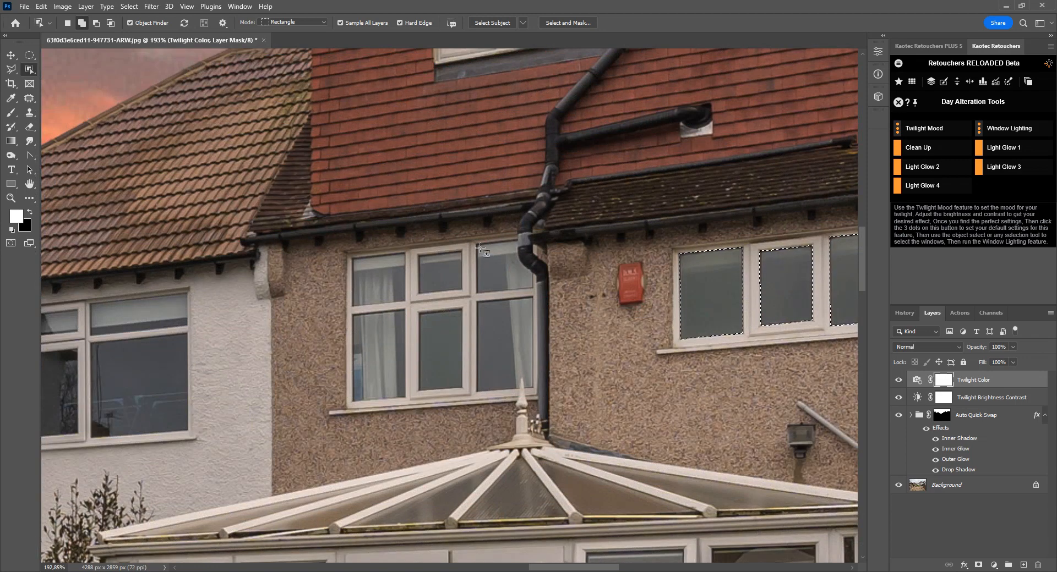
{"action": "left_click_drag", "start_coordinate": [480, 246], "coordinate": [535, 391]}
{"action": "left_click_drag", "start_coordinate": [461, 254], "coordinate": [420, 389]}
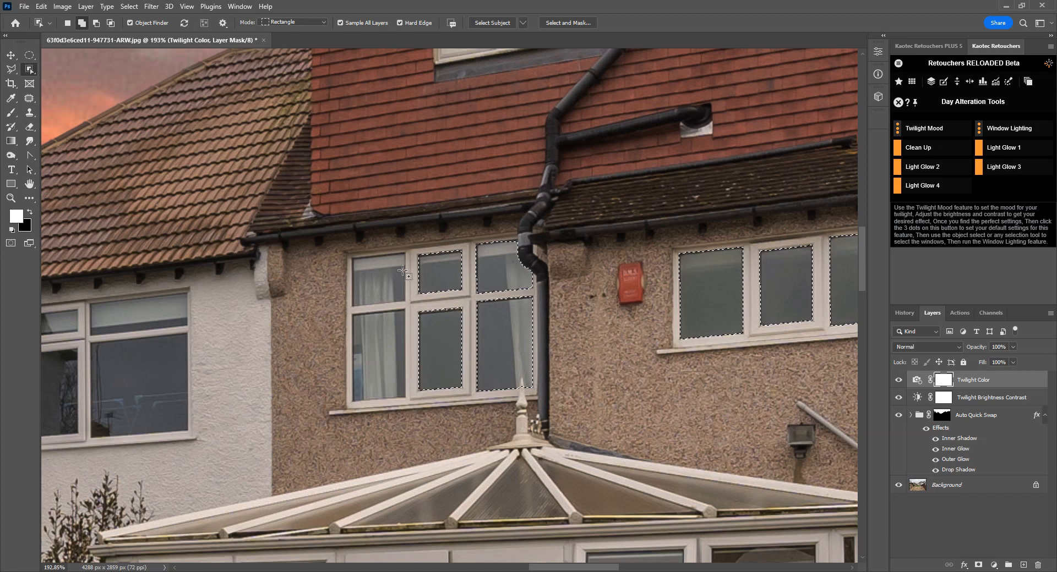
{"action": "left_click_drag", "start_coordinate": [402, 257], "coordinate": [356, 400]}
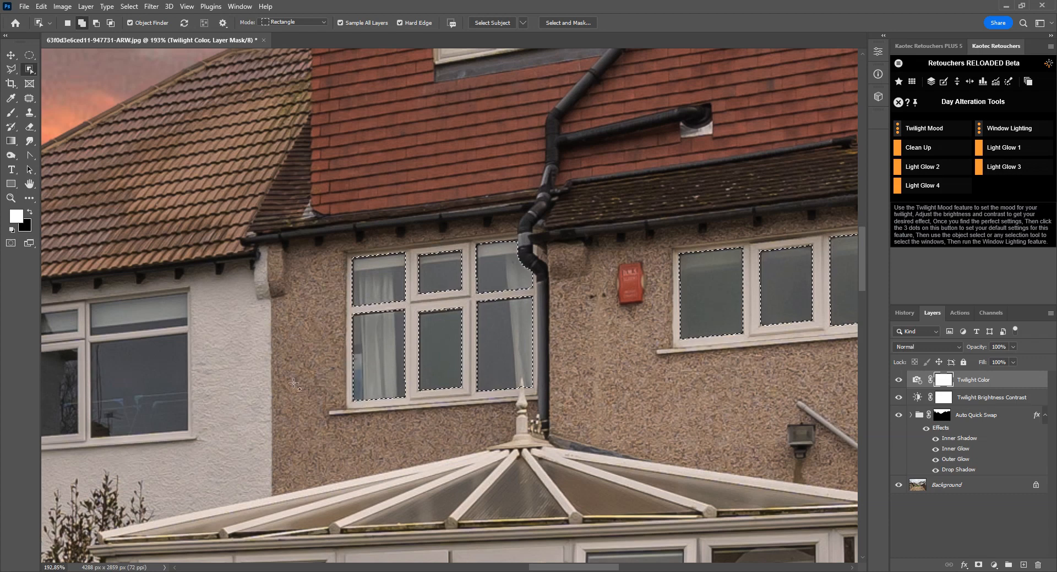
Step: Add the four panes of the larger window on the left white house to the selection
{"action": "left_click_drag", "start_coordinate": [234, 379], "coordinate": [649, 308]}
{"action": "left_click_drag", "start_coordinate": [603, 228], "coordinate": [456, 262]}
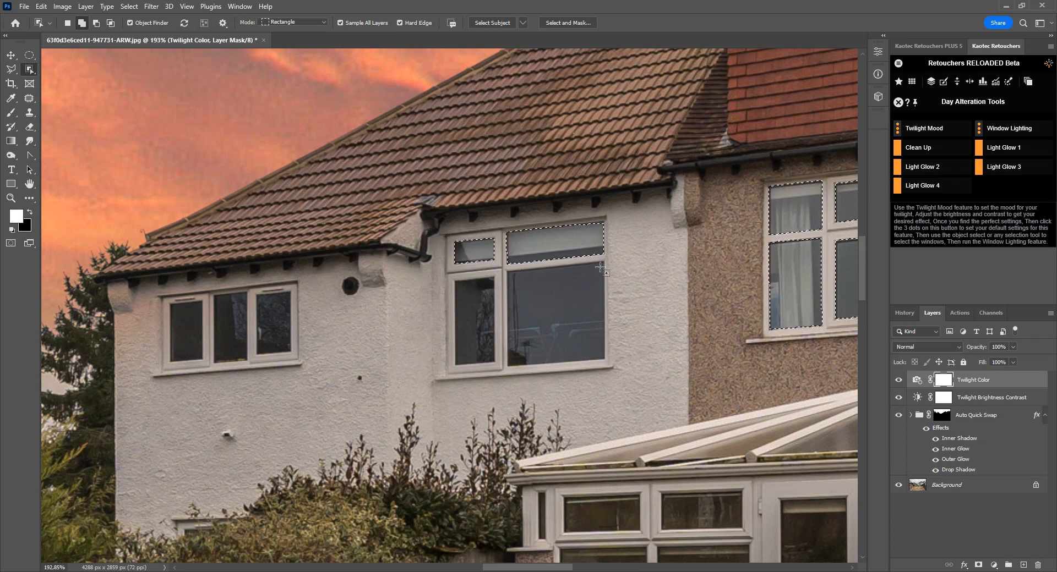
{"action": "left_click_drag", "start_coordinate": [604, 263], "coordinate": [513, 363]}
{"action": "left_click_drag", "start_coordinate": [493, 278], "coordinate": [456, 365]}
Step: Add the three panes of the smaller window on the left white house to the selection
{"action": "left_click_drag", "start_coordinate": [291, 298], "coordinate": [258, 332]}
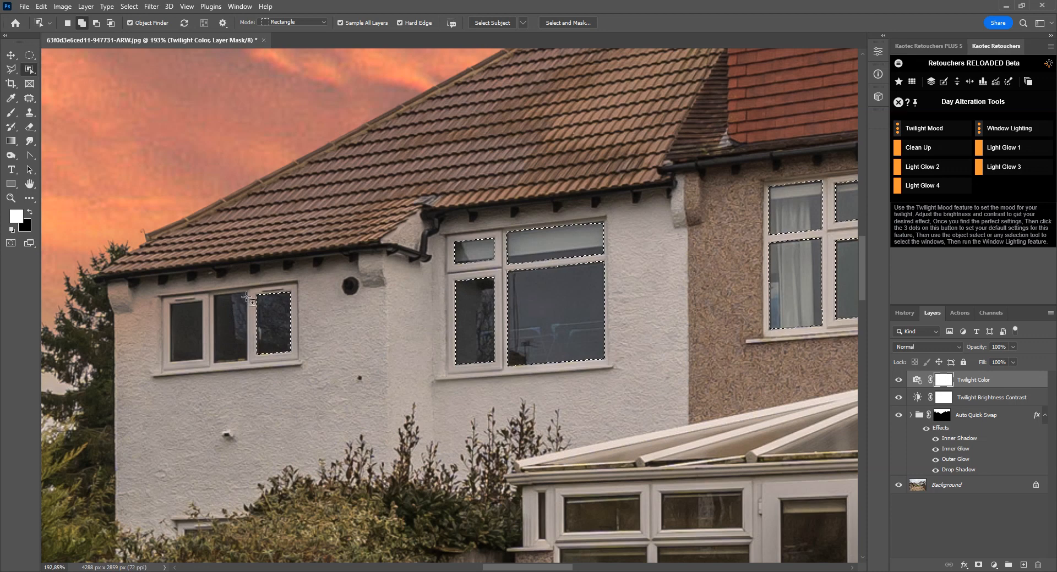
{"action": "left_click_drag", "start_coordinate": [246, 294], "coordinate": [220, 358]}
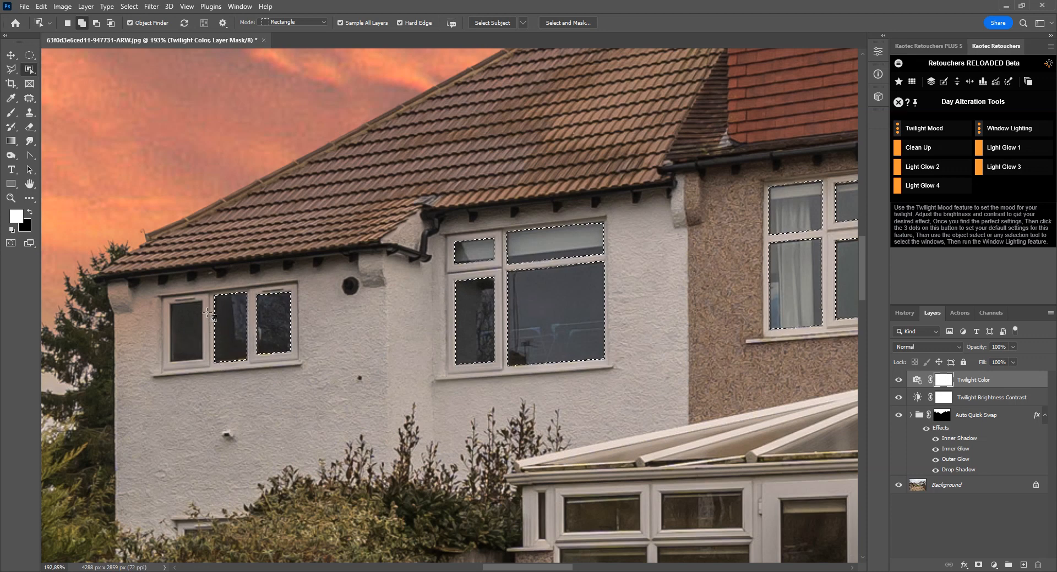
{"action": "left_click_drag", "start_coordinate": [202, 302], "coordinate": [169, 362]}
Step: Add the five panes of the conservatory window nearest the black cover, including its narrow side pane, to the selection
{"action": "scroll", "coordinate": [532, 262], "scroll_direction": "down", "scroll_amount": 5}
{"action": "left_click_drag", "start_coordinate": [638, 321], "coordinate": [333, 203]}
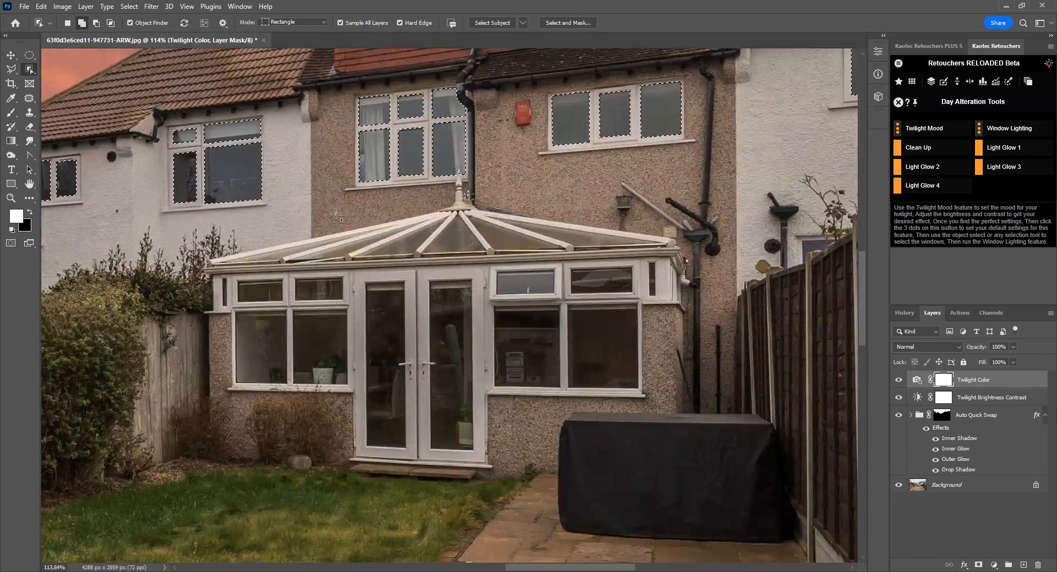
{"action": "scroll", "coordinate": [658, 300], "scroll_direction": "up", "scroll_amount": 5}
{"action": "scroll", "coordinate": [651, 297], "scroll_direction": "up", "scroll_amount": 2}
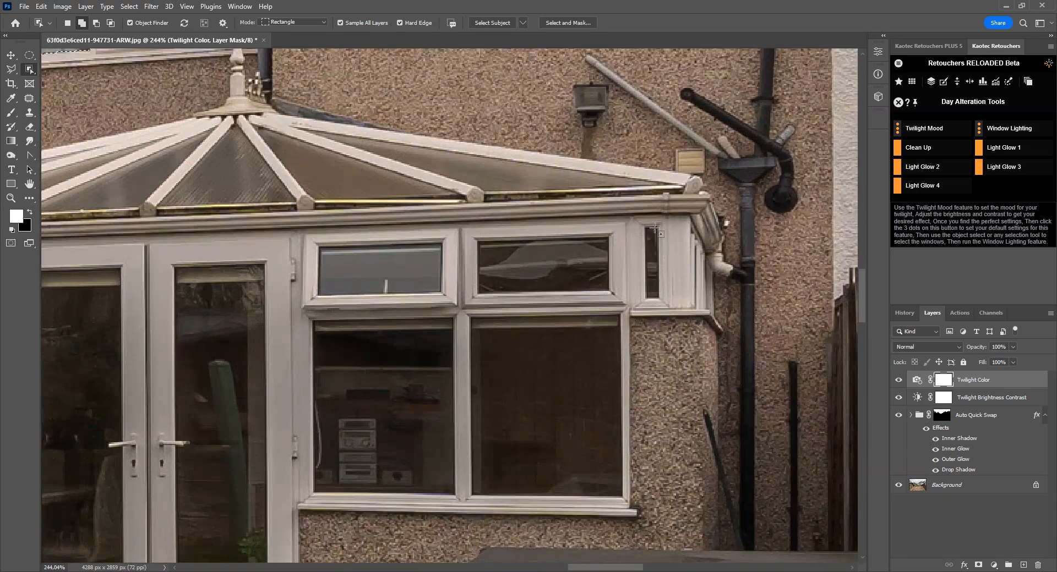
{"action": "left_click_drag", "start_coordinate": [659, 228], "coordinate": [648, 300]}
{"action": "left_click_drag", "start_coordinate": [606, 240], "coordinate": [480, 294]}
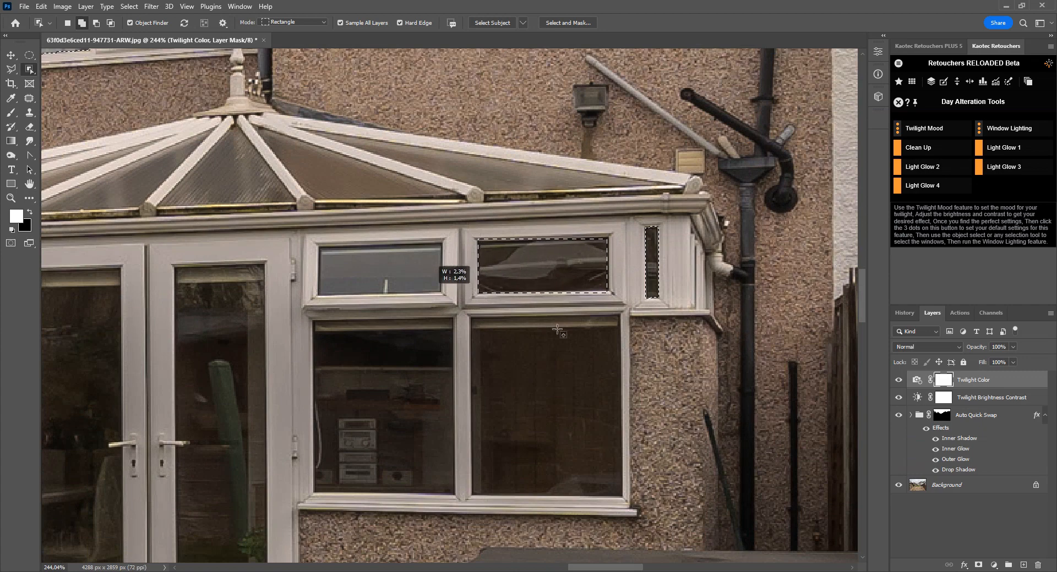
{"action": "left_click_drag", "start_coordinate": [620, 321], "coordinate": [468, 498]}
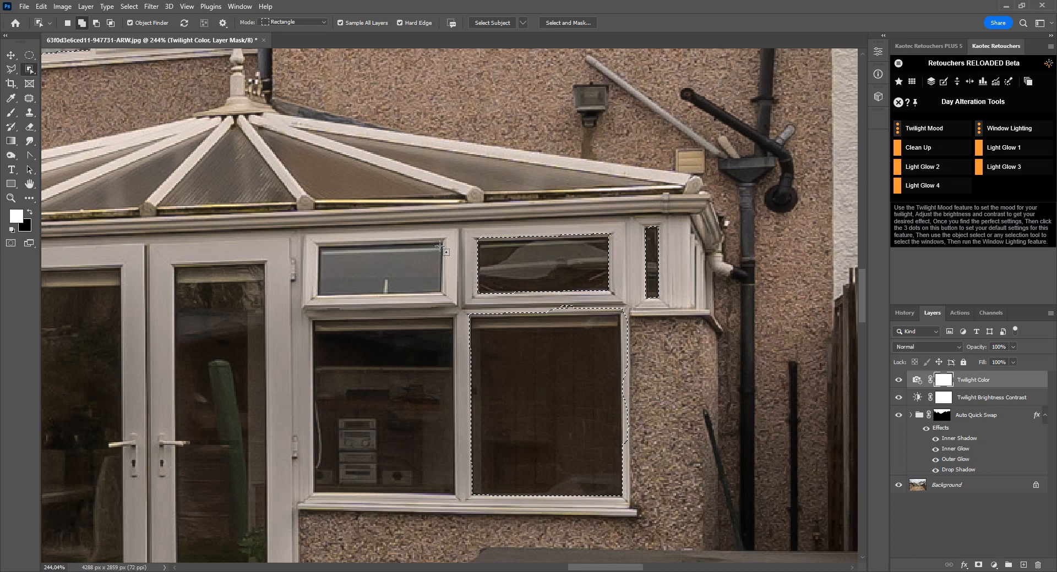
{"action": "left_click_drag", "start_coordinate": [440, 246], "coordinate": [325, 300]}
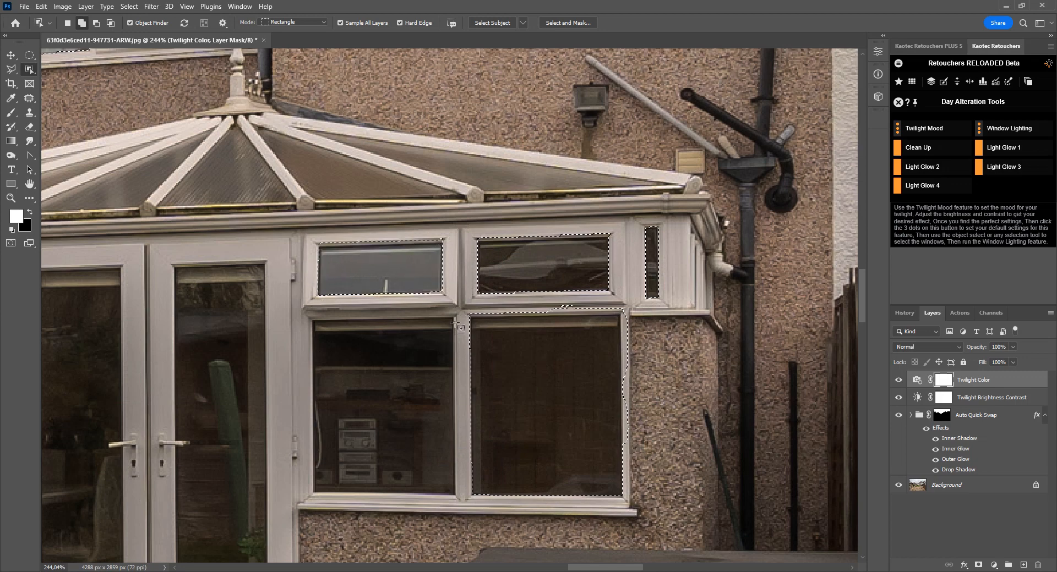
{"action": "left_click_drag", "start_coordinate": [450, 321], "coordinate": [314, 492]}
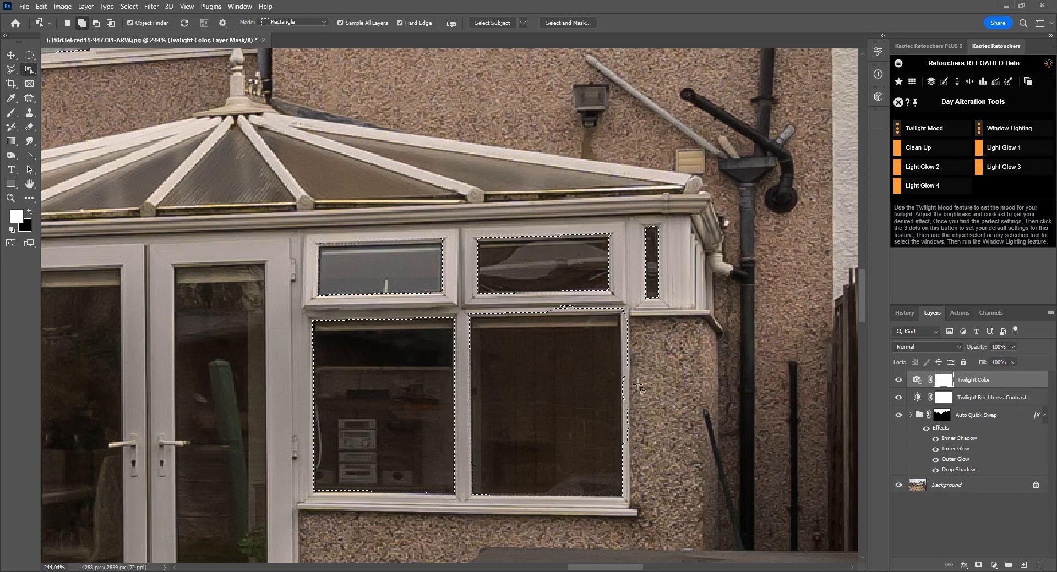
Step: Subtract the stray frame edges beside and above the two large panes of that conservatory window from the selection
{"action": "left_click_drag", "start_coordinate": [631, 305], "coordinate": [620, 447]}
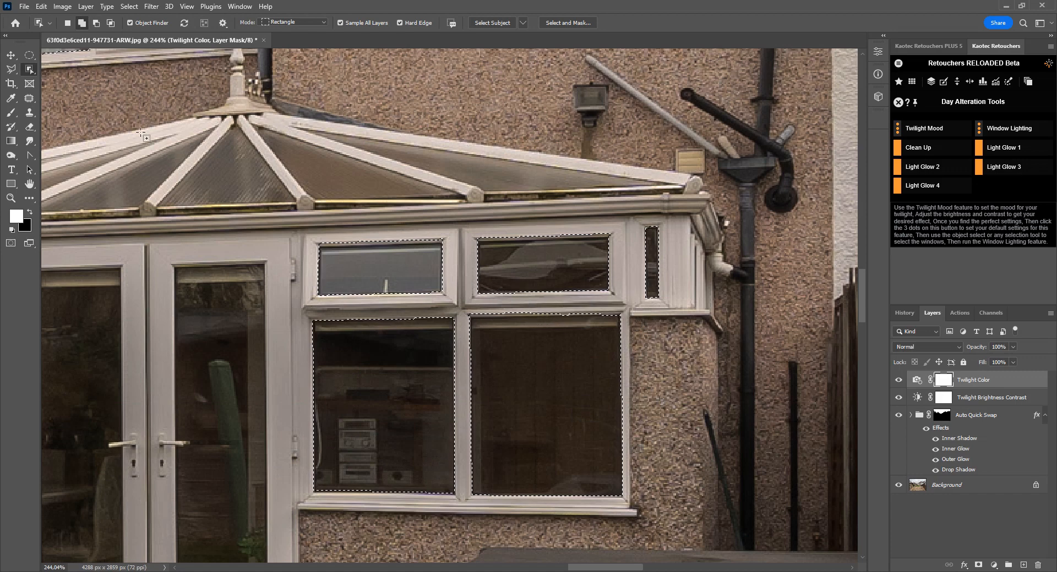
{"action": "left_click", "coordinate": [13, 71]}
{"action": "scroll", "coordinate": [509, 340], "scroll_direction": "up", "scroll_amount": 1}
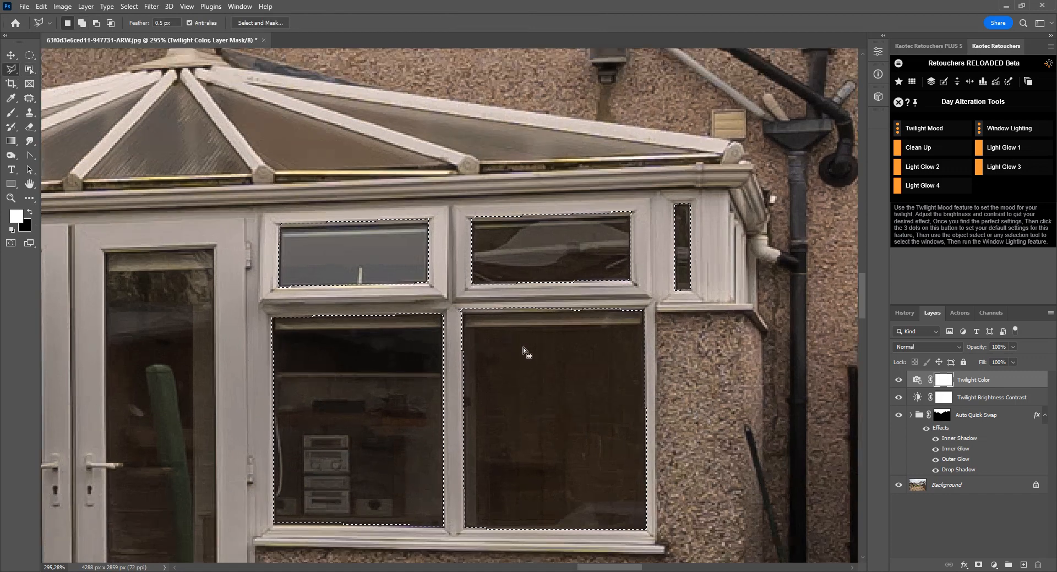
{"action": "left_click", "coordinate": [646, 310]}
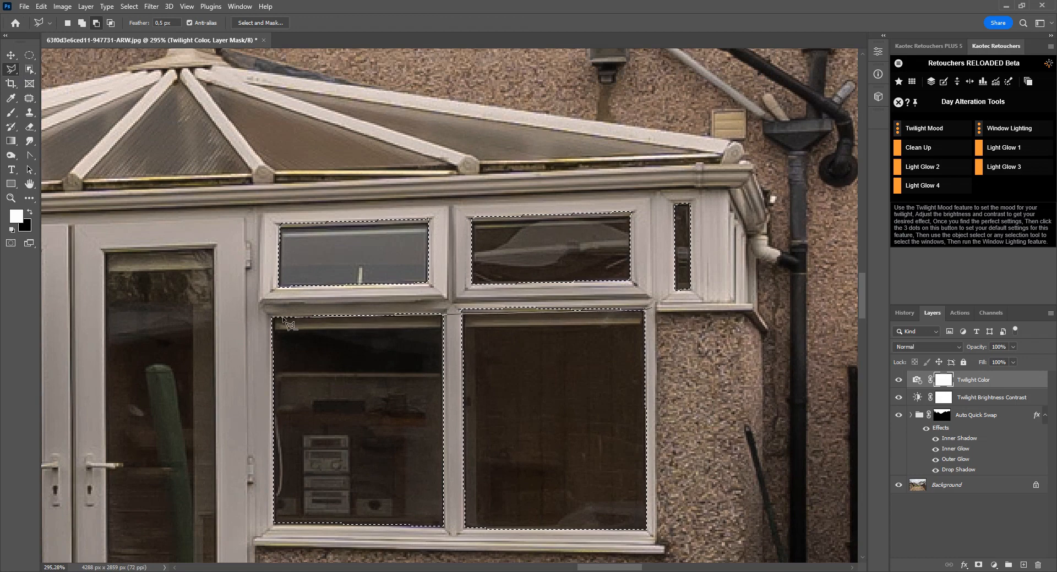
{"action": "left_click", "coordinate": [268, 317]}
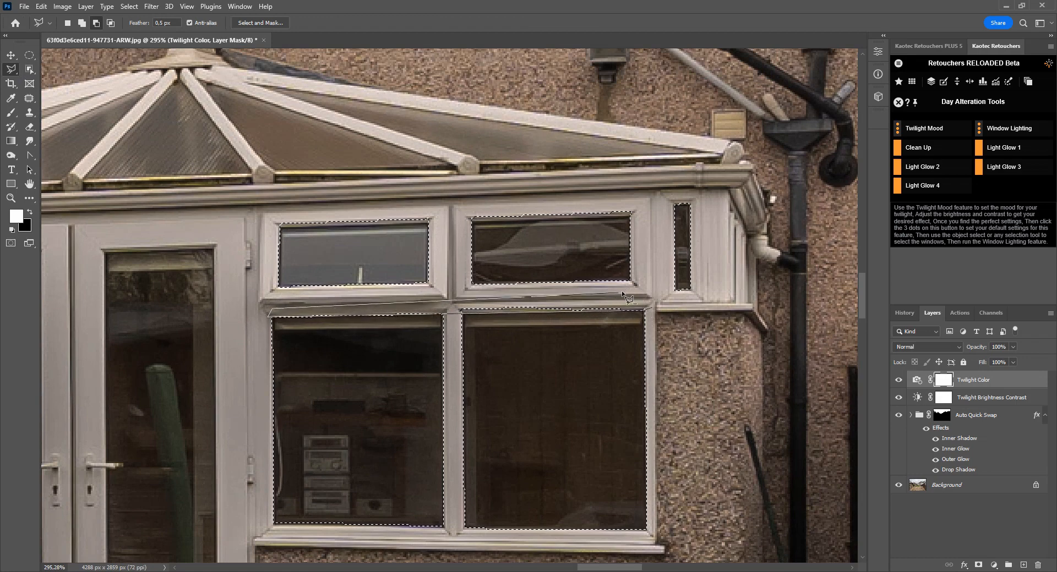
{"action": "double_click", "coordinate": [655, 291]}
Step: Add the tall glass panes of both conservatory doors to the selection
{"action": "scroll", "coordinate": [655, 293], "scroll_direction": "down", "scroll_amount": 6}
{"action": "left_click_drag", "start_coordinate": [415, 389], "coordinate": [507, 365]}
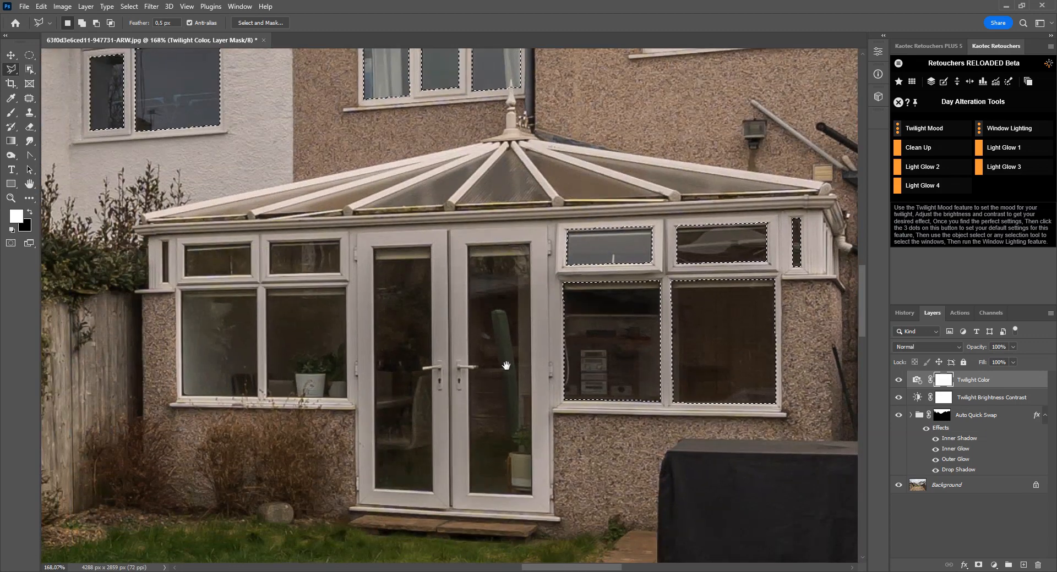
{"action": "scroll", "coordinate": [507, 366], "scroll_direction": "up", "scroll_amount": 1}
{"action": "key", "text": "w"}
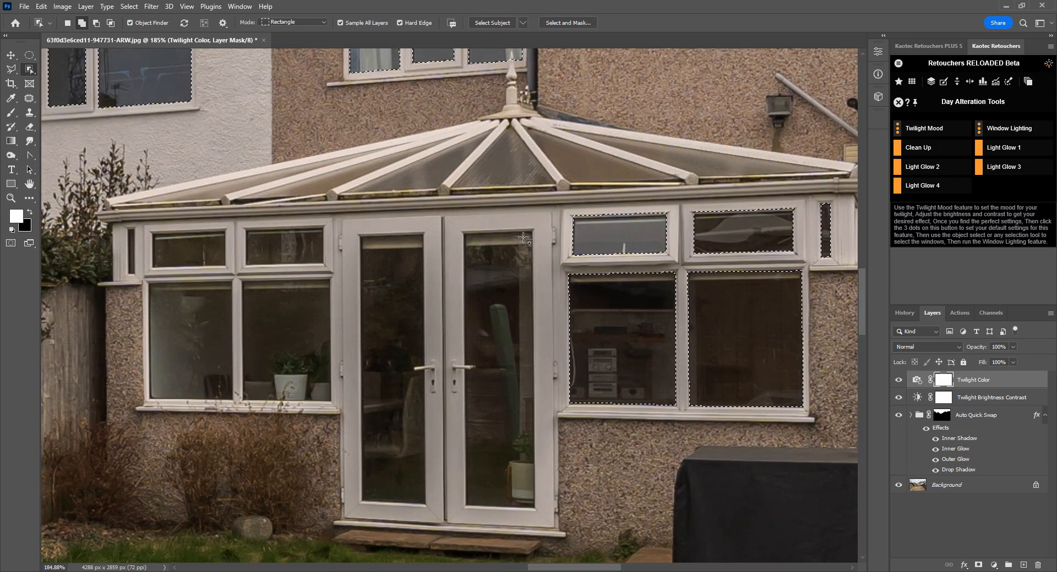
{"action": "left_click_drag", "start_coordinate": [531, 235], "coordinate": [467, 507]}
{"action": "left_click_drag", "start_coordinate": [421, 236], "coordinate": [370, 506]}
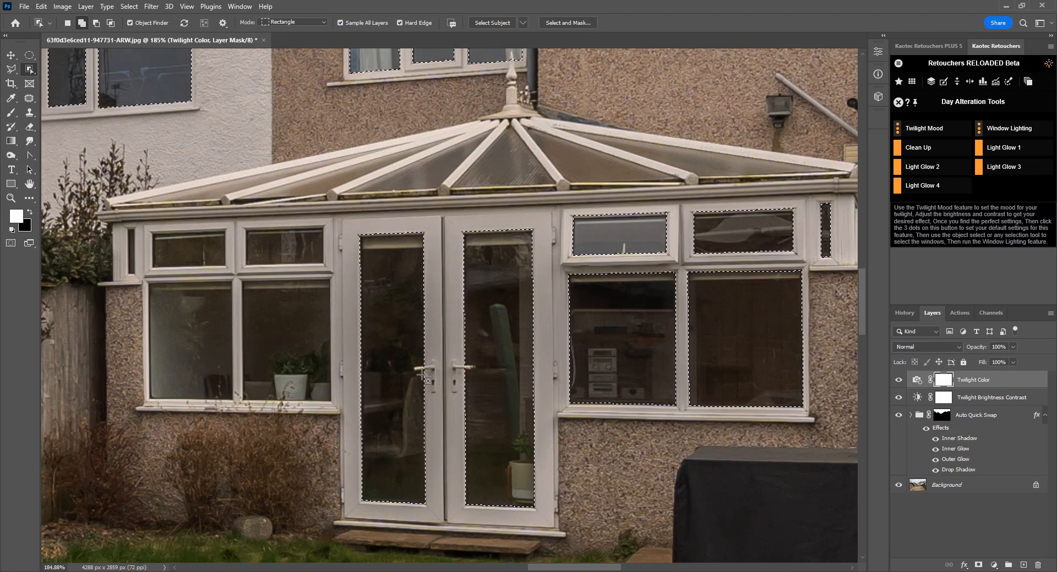
Step: Subtract the two conservatory door handles from the selection
{"action": "scroll", "coordinate": [468, 379], "scroll_direction": "up", "scroll_amount": 6}
{"action": "left_click_drag", "start_coordinate": [498, 329], "coordinate": [455, 352]}
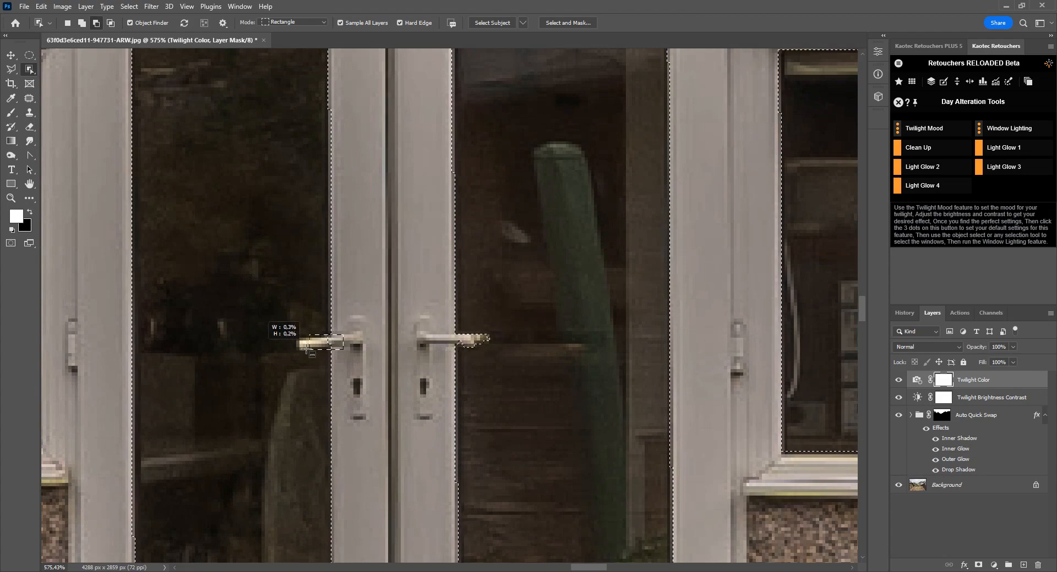
{"action": "left_click_drag", "start_coordinate": [307, 348], "coordinate": [541, 412]}
Step: Add the five panes of the conservatory window with the potted plants, including its narrow side pane, to the selection
{"action": "scroll", "coordinate": [485, 377], "scroll_direction": "down", "scroll_amount": 3}
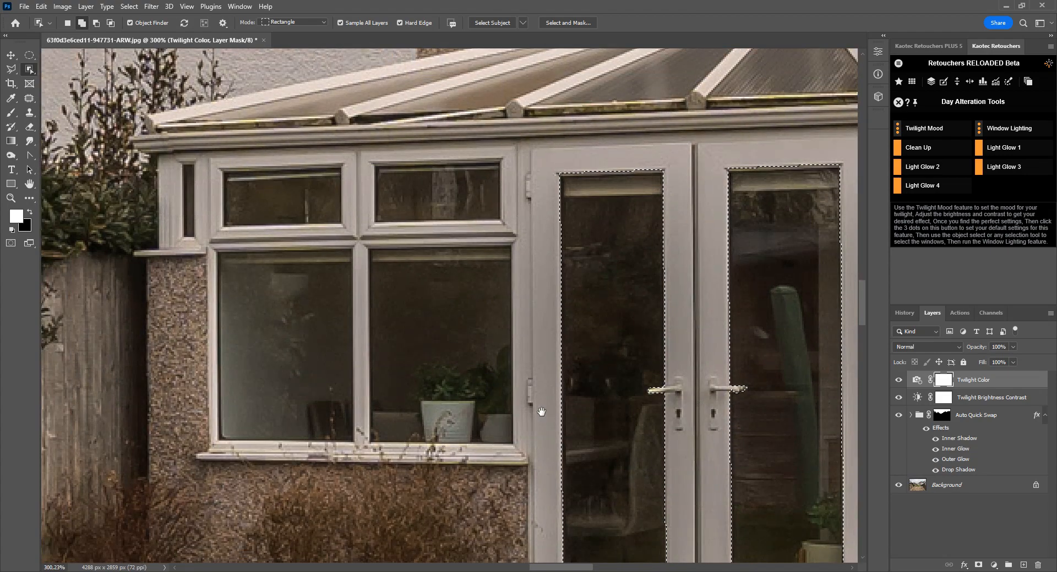
{"action": "left_click_drag", "start_coordinate": [500, 168], "coordinate": [354, 201]}
{"action": "left_click_drag", "start_coordinate": [507, 253], "coordinate": [341, 421]}
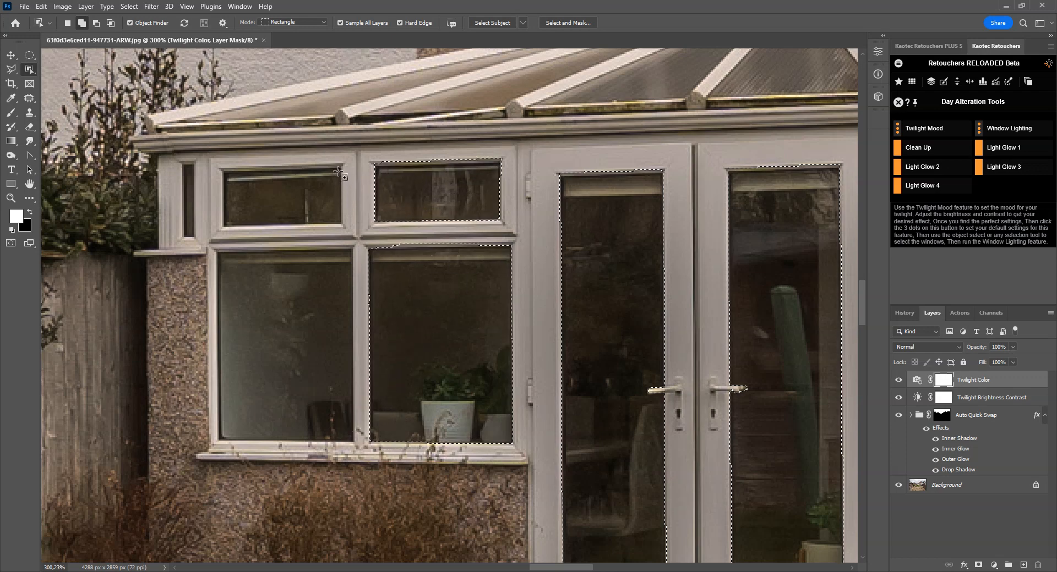
{"action": "left_click_drag", "start_coordinate": [338, 173], "coordinate": [225, 227]}
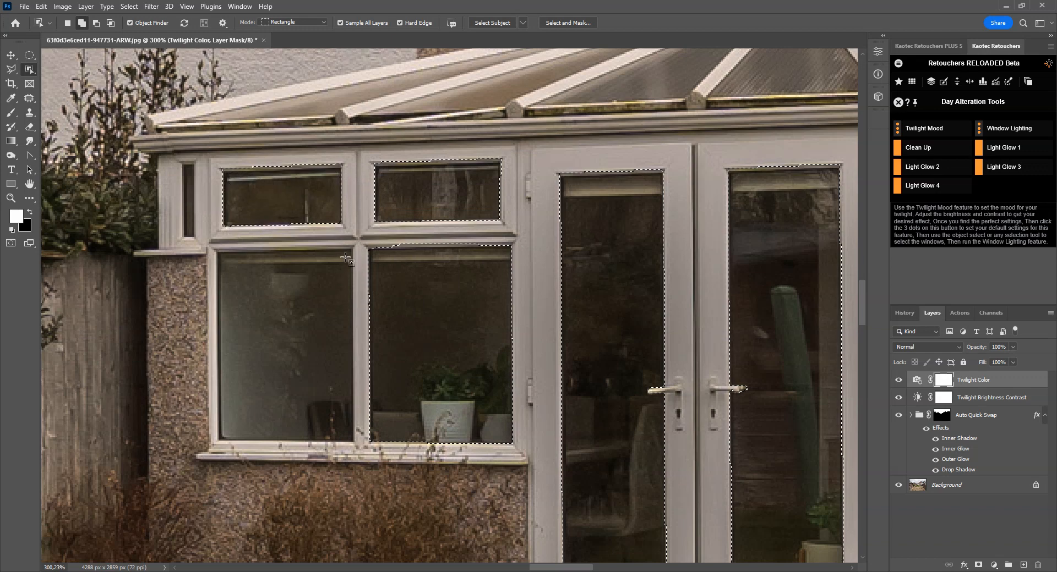
{"action": "left_click_drag", "start_coordinate": [346, 257], "coordinate": [221, 439]}
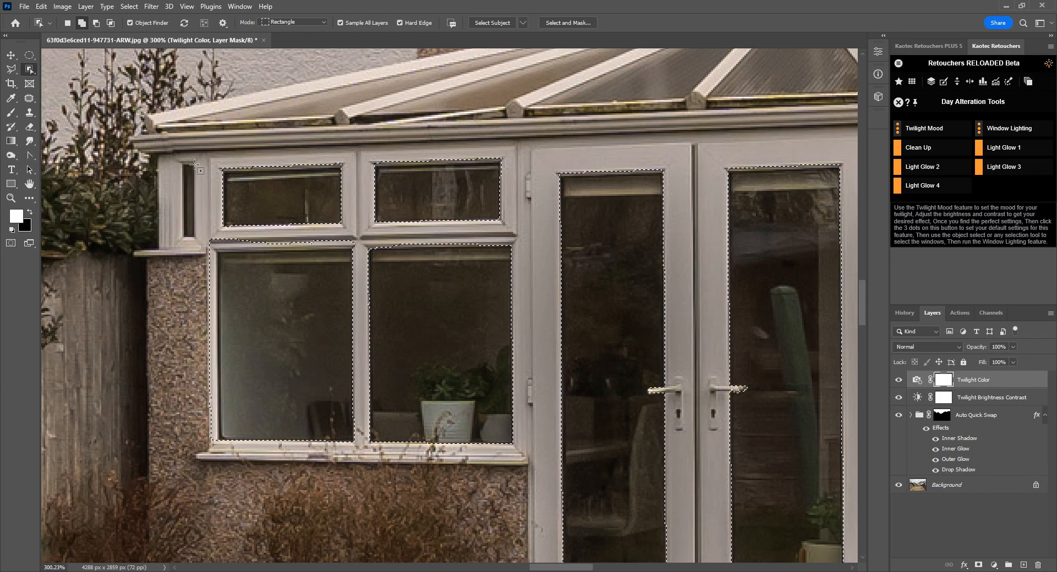
{"action": "left_click_drag", "start_coordinate": [200, 165], "coordinate": [179, 246]}
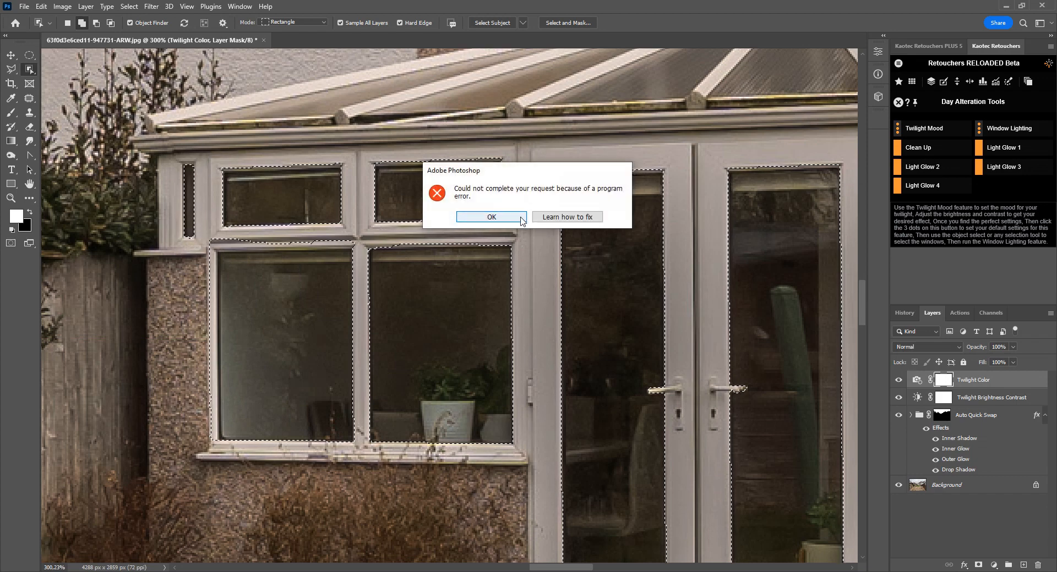
{"action": "left_click", "coordinate": [501, 216]}
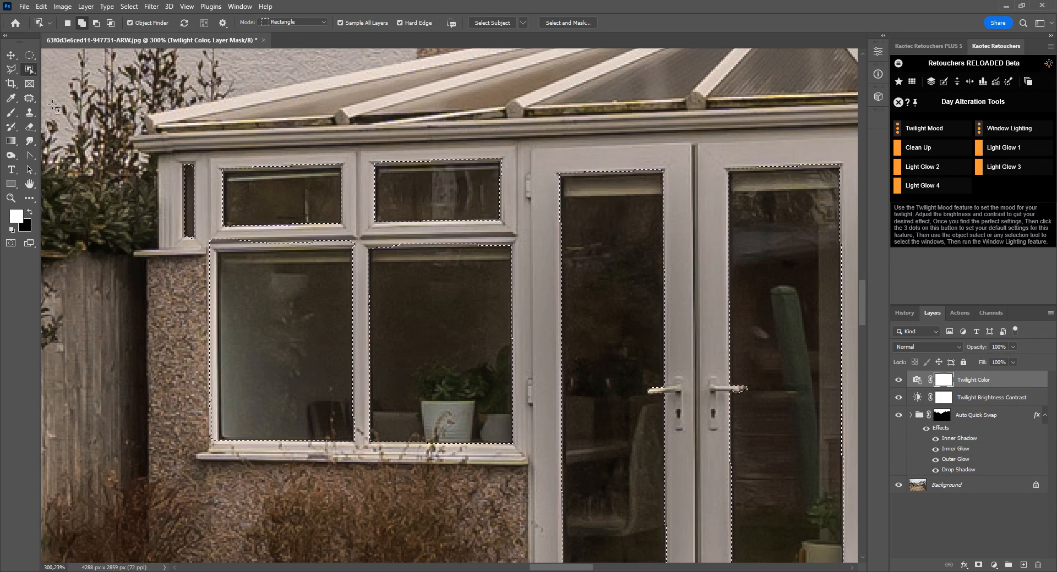
Step: Subtract the stray frame edges around the large and small panes of the potted-plant window with the Polygonal Lasso
{"action": "key", "text": "l"}
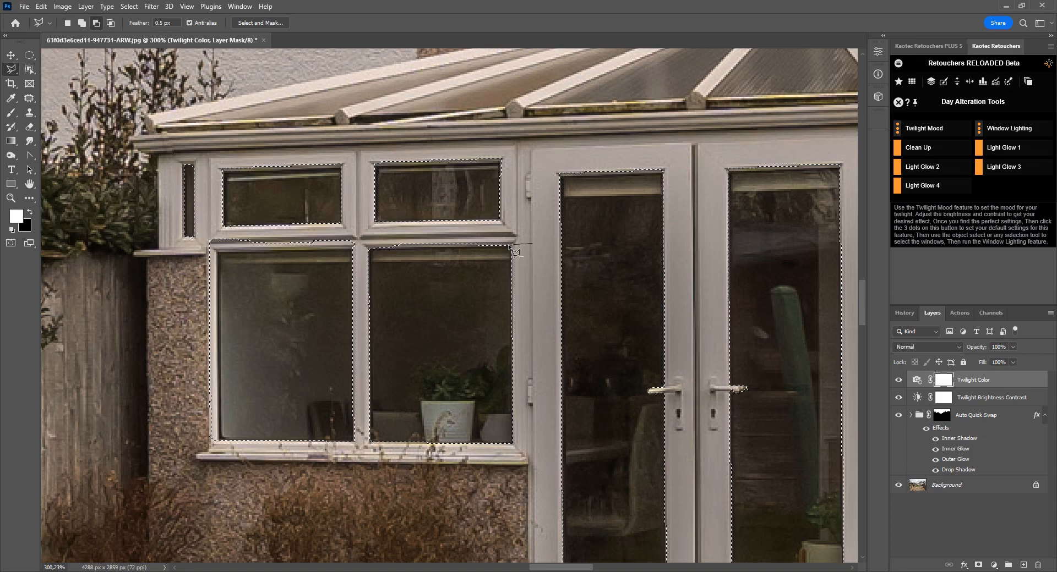
{"action": "left_click", "coordinate": [511, 246]}
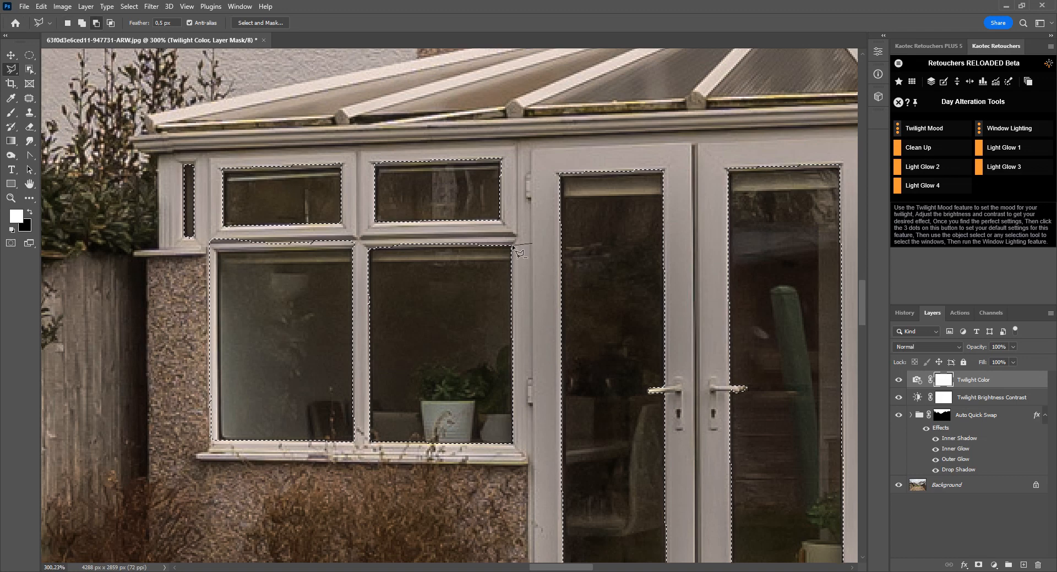
{"action": "left_click", "coordinate": [216, 252]}
{"action": "left_click", "coordinate": [219, 444]}
{"action": "left_click", "coordinate": [184, 451]}
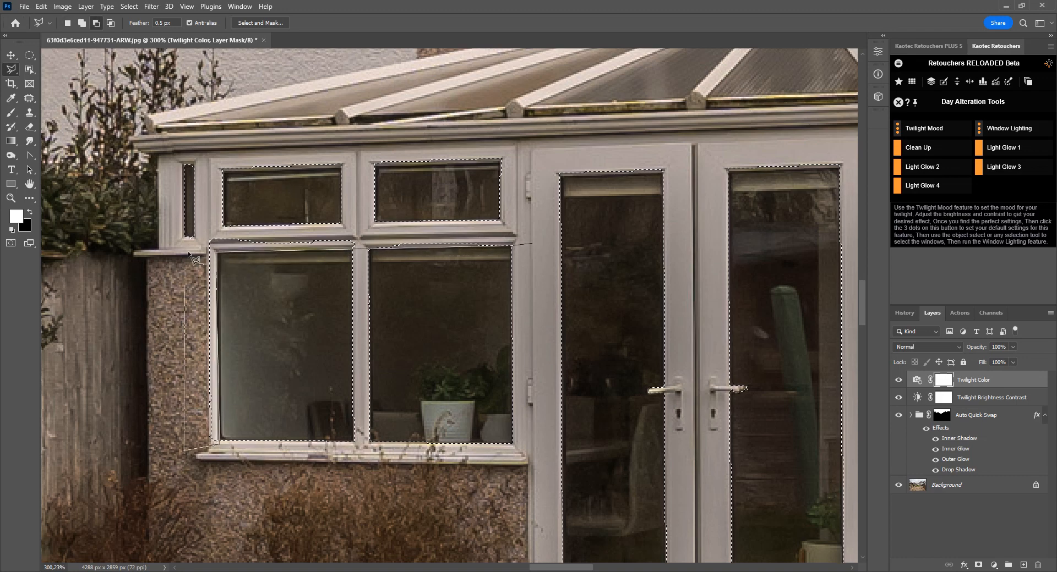
{"action": "left_click", "coordinate": [206, 234]}
{"action": "double_click", "coordinate": [534, 231]}
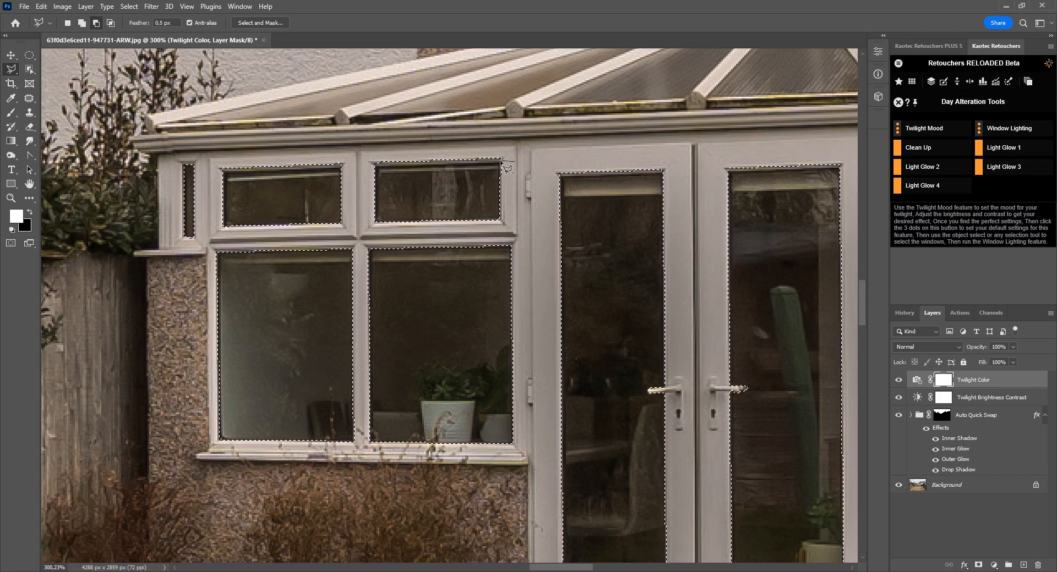
{"action": "left_click", "coordinate": [213, 156]}
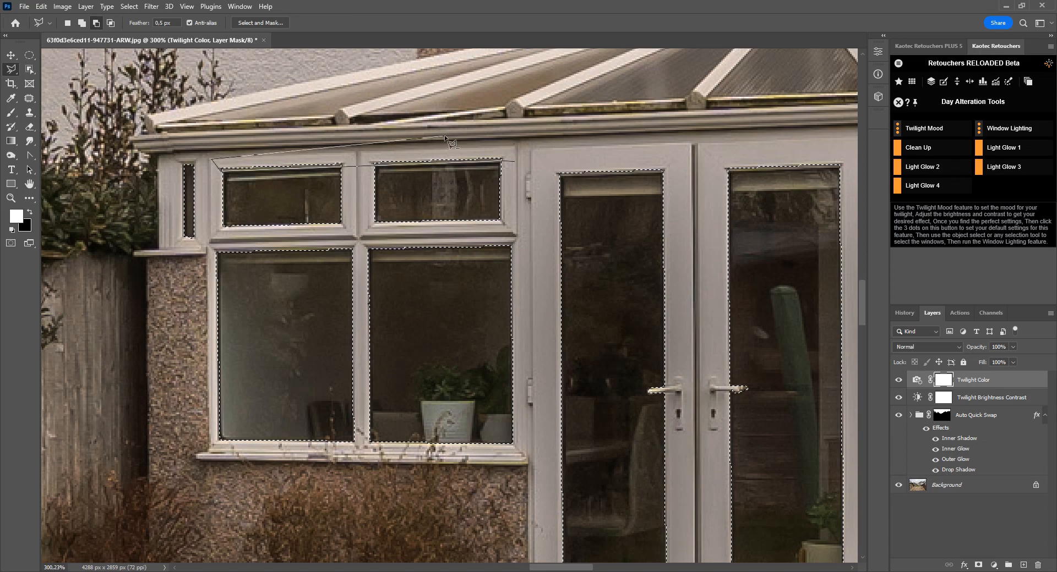
{"action": "double_click", "coordinate": [511, 142]}
Step: Add the two panes of the dark window behind the bare tree on the distant house to the selection
{"action": "scroll", "coordinate": [511, 143], "scroll_direction": "down", "scroll_amount": 4}
{"action": "scroll", "coordinate": [626, 246], "scroll_direction": "down", "scroll_amount": 5}
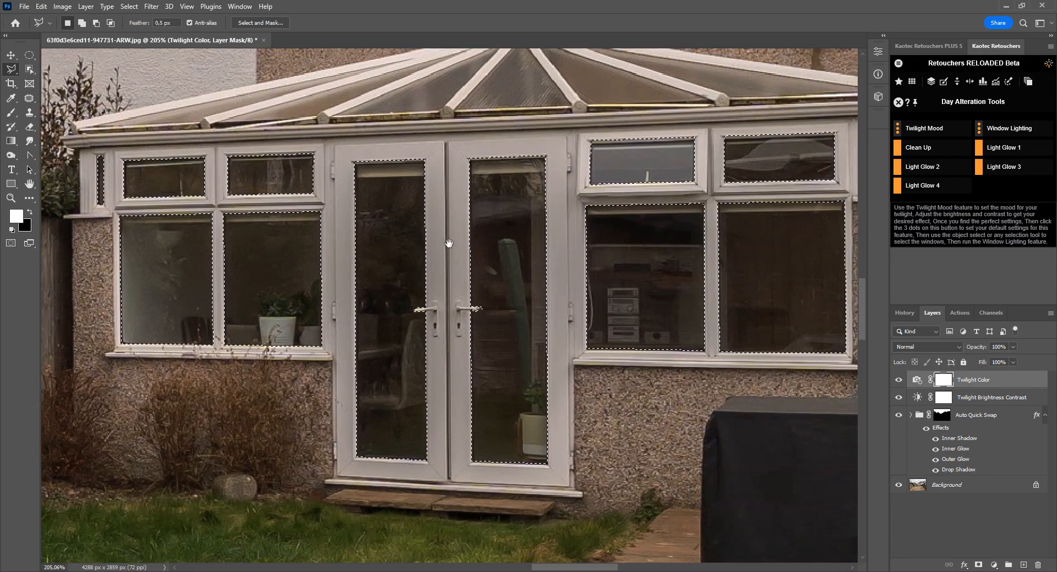
{"action": "scroll", "coordinate": [605, 303], "scroll_direction": "down", "scroll_amount": 5}
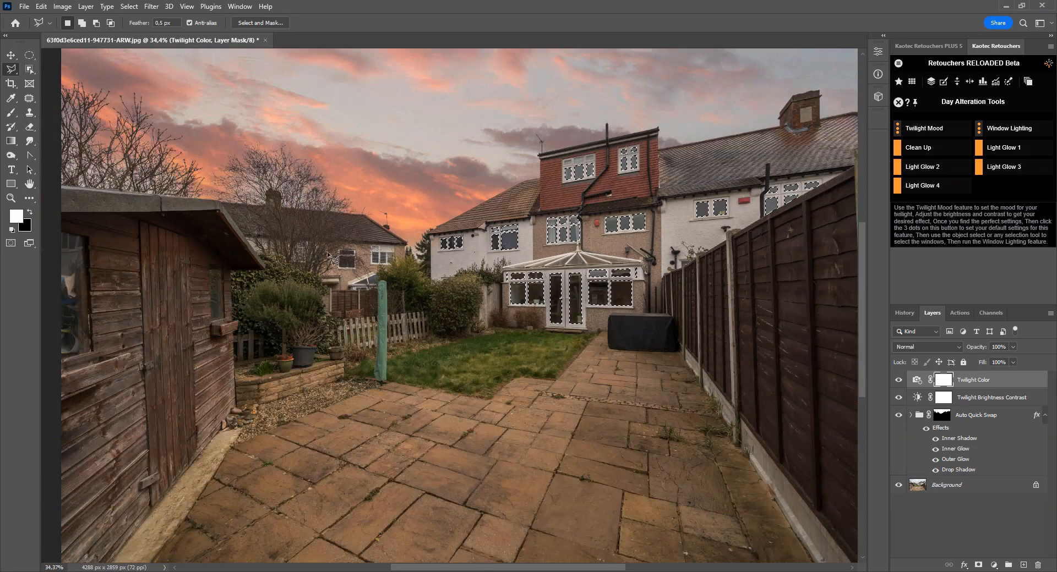
{"action": "scroll", "coordinate": [578, 283], "scroll_direction": "down", "scroll_amount": 2}
{"action": "scroll", "coordinate": [747, 240], "scroll_direction": "up", "scroll_amount": 1}
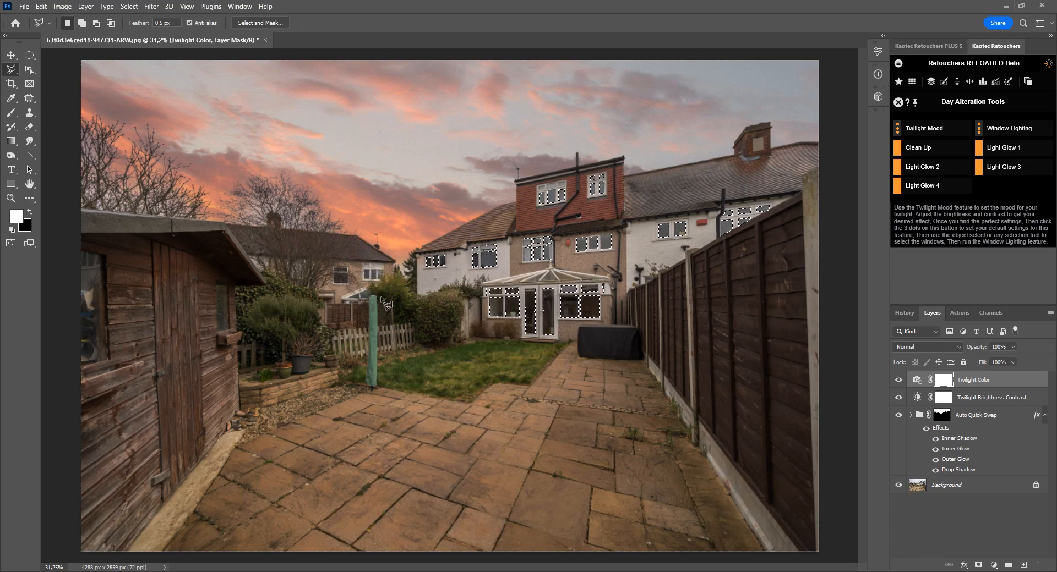
{"action": "scroll", "coordinate": [384, 300], "scroll_direction": "up", "scroll_amount": 5}
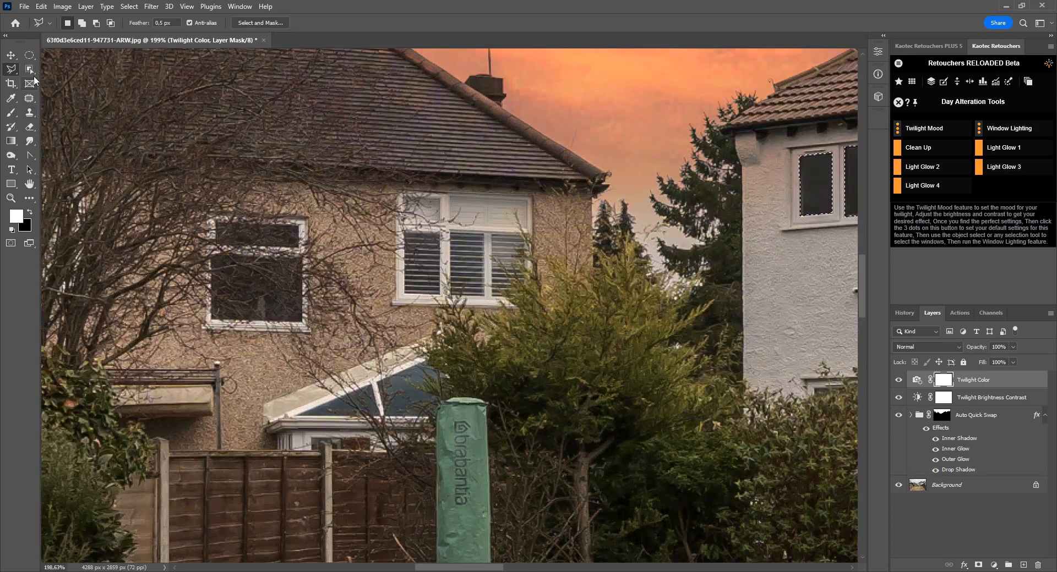
{"action": "left_click", "coordinate": [30, 70]}
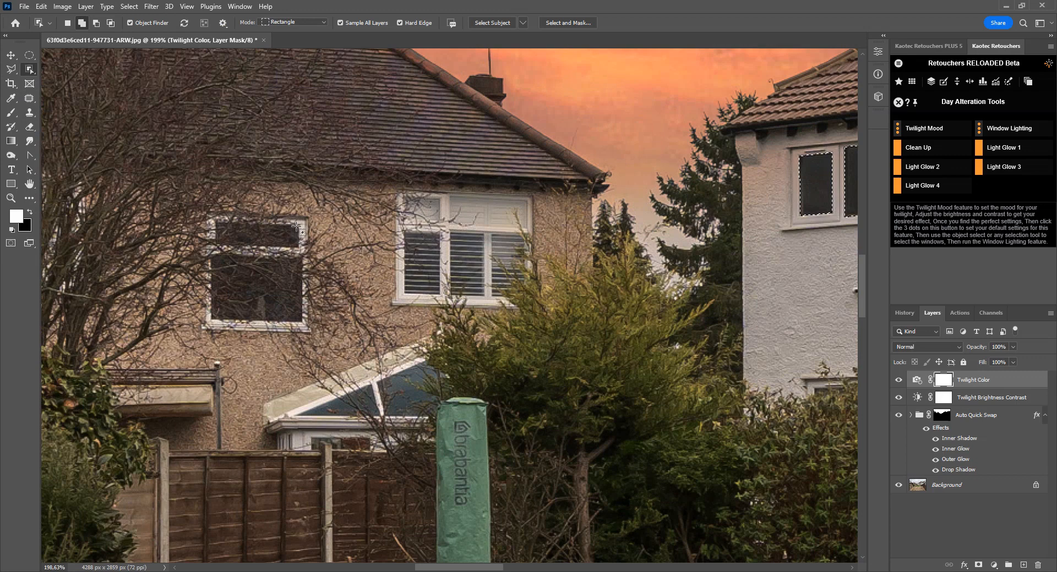
{"action": "left_click_drag", "start_coordinate": [297, 226], "coordinate": [182, 253]}
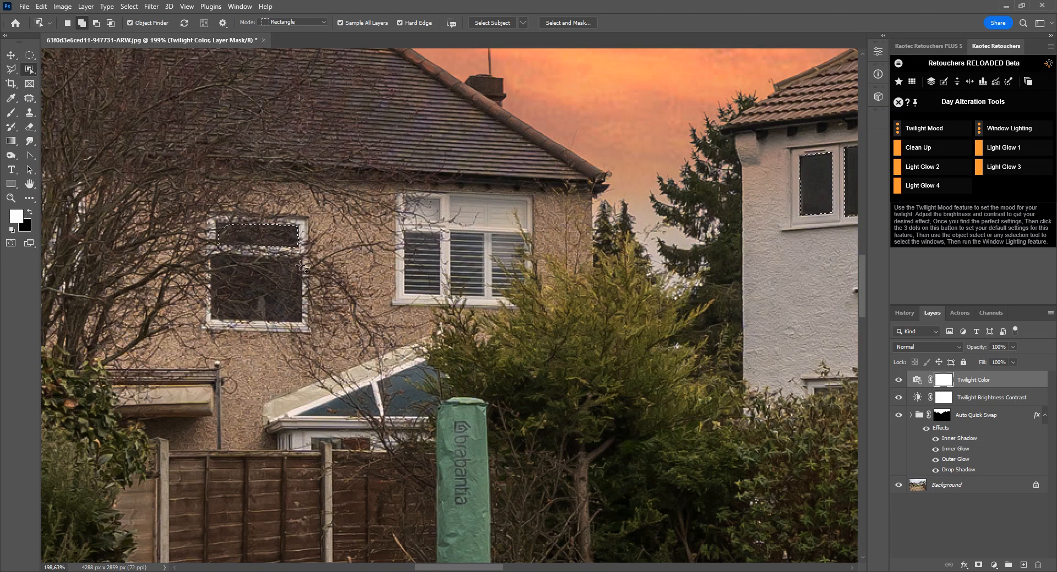
{"action": "left_click_drag", "start_coordinate": [301, 259], "coordinate": [213, 320]}
{"action": "left_click_drag", "start_coordinate": [299, 263], "coordinate": [298, 272]}
Step: Add the three shuttered lower panes of the distant house's other window to the selection
{"action": "left_click_drag", "start_coordinate": [406, 234], "coordinate": [442, 296]}
{"action": "left_click_drag", "start_coordinate": [452, 235], "coordinate": [486, 294]}
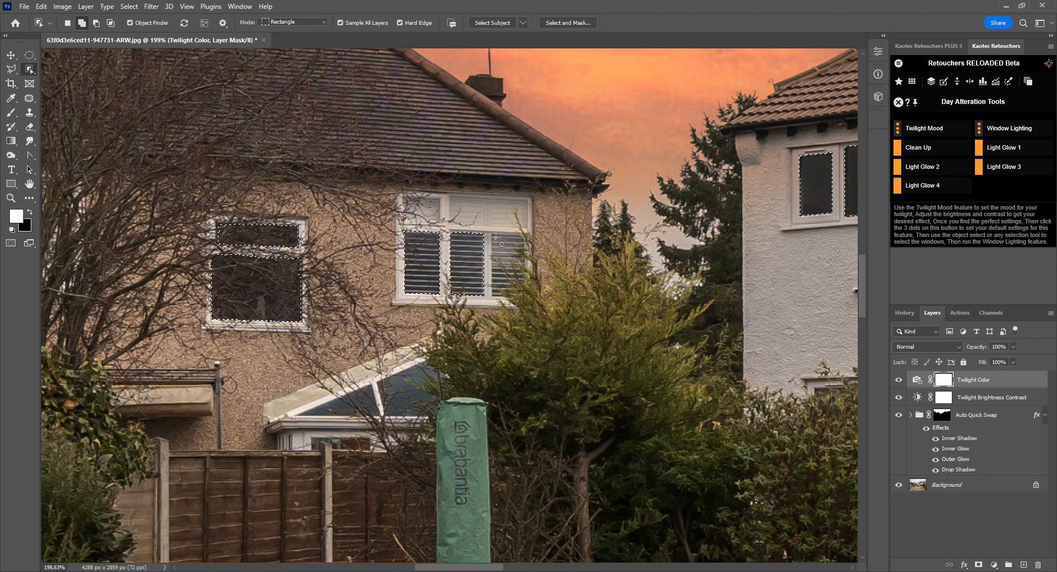
{"action": "left_click_drag", "start_coordinate": [493, 235], "coordinate": [493, 298]}
Step: Run the Window Lighting feature on the completed selection of window panes
{"action": "scroll", "coordinate": [550, 298], "scroll_direction": "down", "scroll_amount": 5}
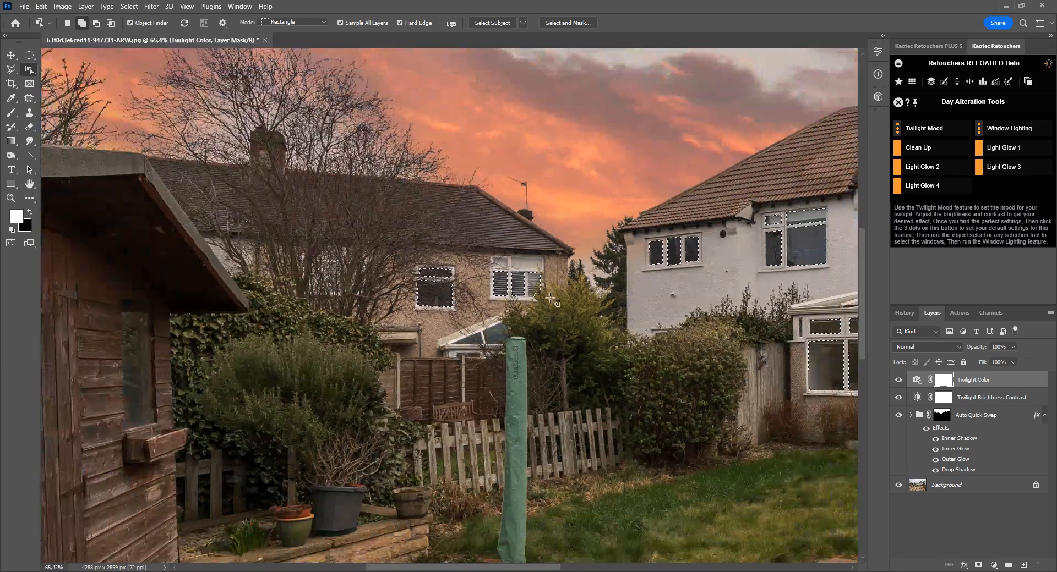
{"action": "scroll", "coordinate": [550, 298], "scroll_direction": "down", "scroll_amount": 3}
{"action": "scroll", "coordinate": [704, 274], "scroll_direction": "up", "scroll_amount": 1}
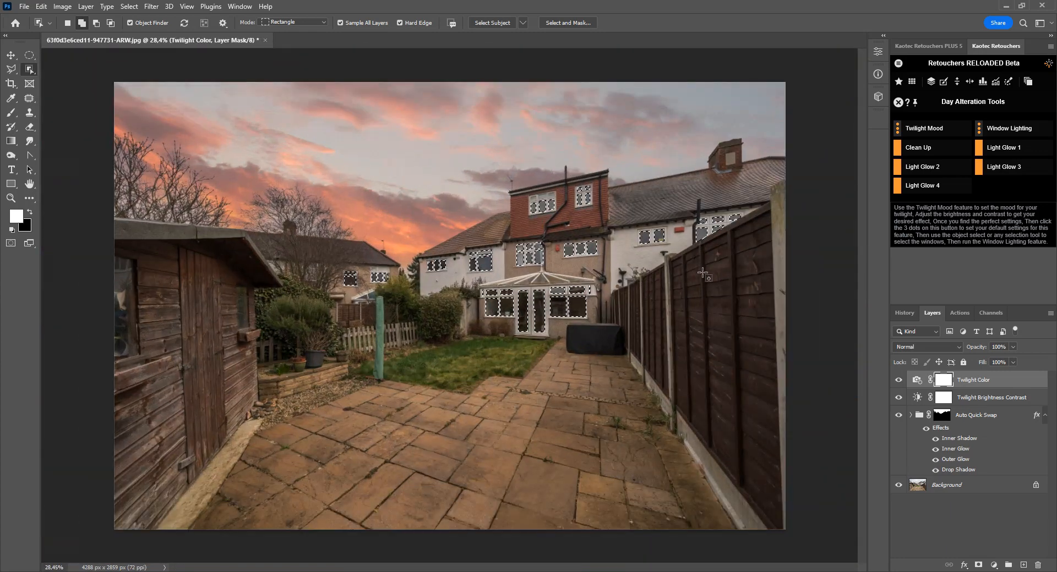
{"action": "mouse_move", "coordinate": [1012, 130]}
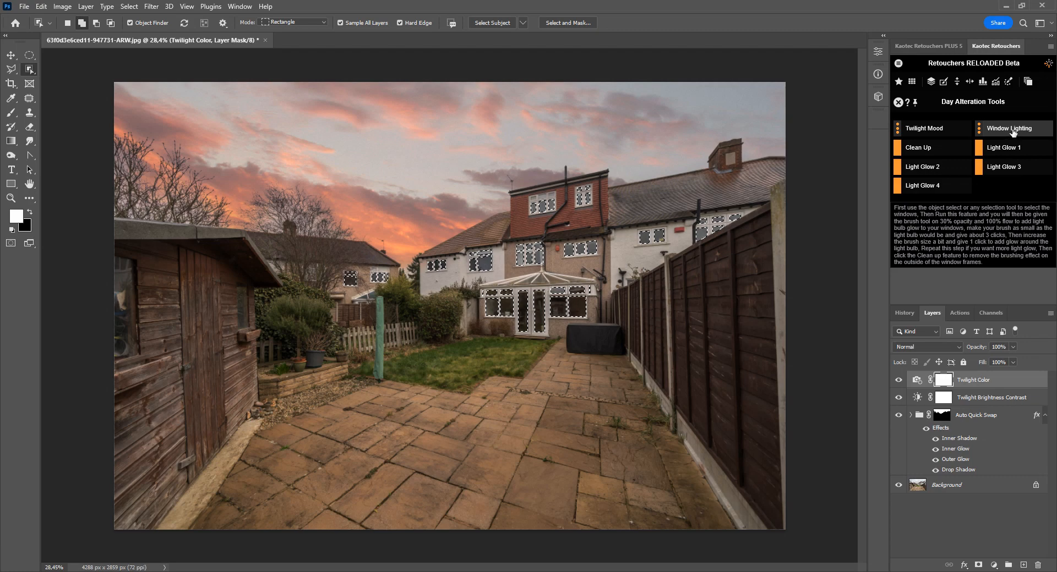
{"action": "left_click", "coordinate": [1013, 130]}
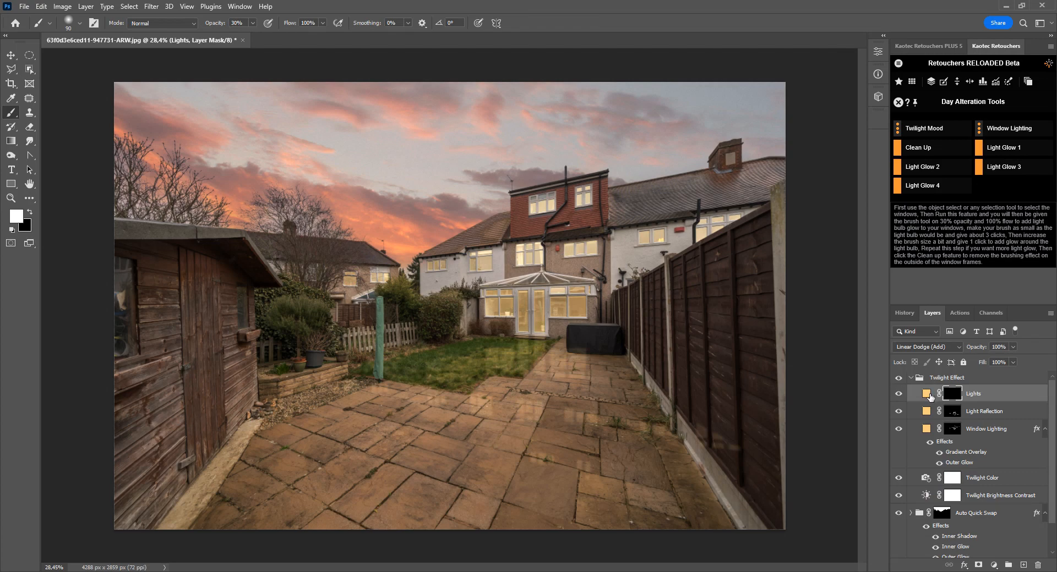
Step: Open the Window Lighting RGB color options and try the paler fill color ffe2b5 on the Lights layer
{"action": "left_click", "coordinate": [979, 130]}
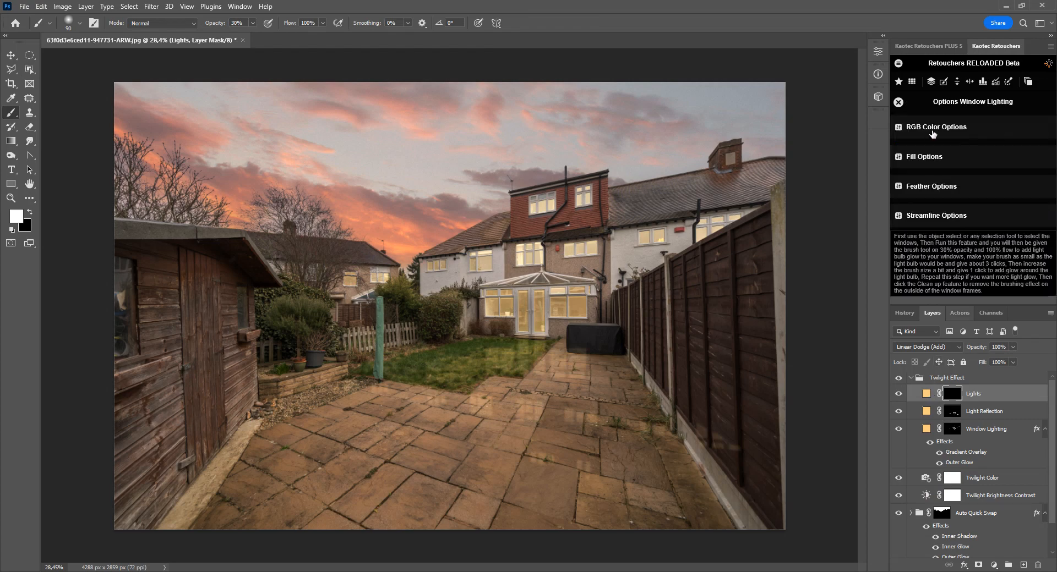
{"action": "left_click", "coordinate": [944, 132]}
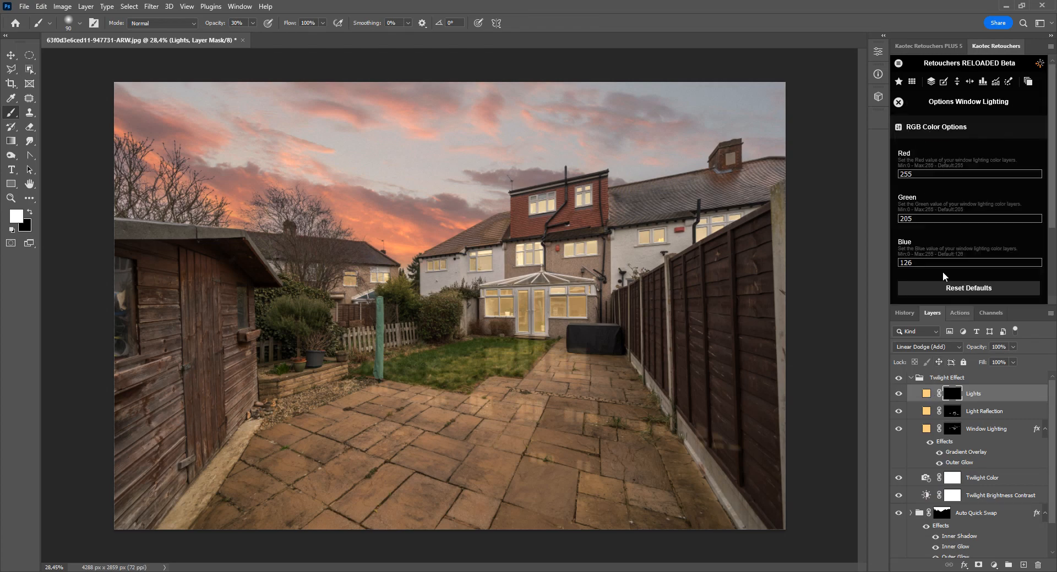
{"action": "double_click", "coordinate": [925, 394]}
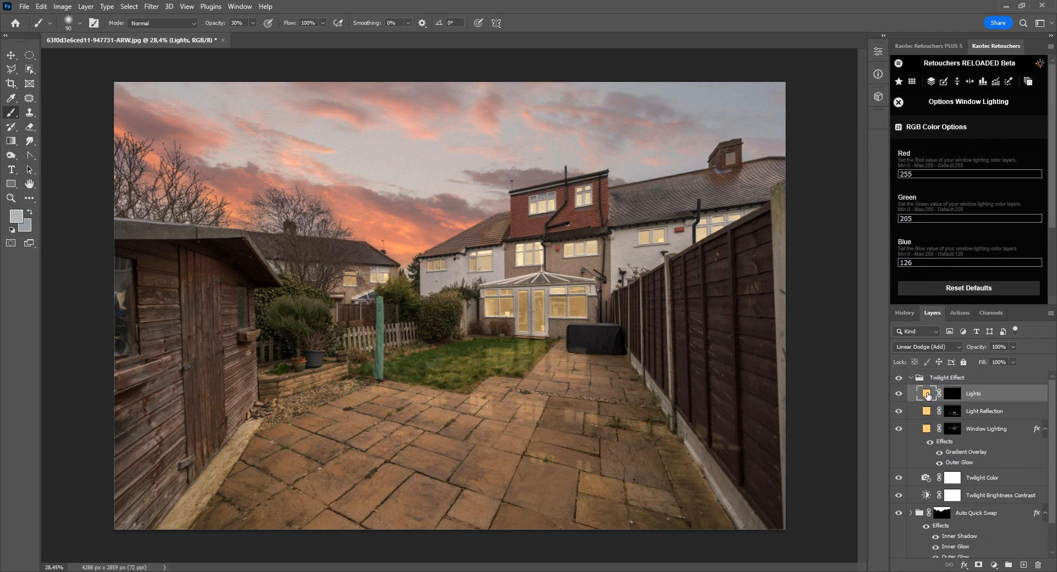
{"action": "left_click_drag", "start_coordinate": [881, 196], "coordinate": [646, 211]}
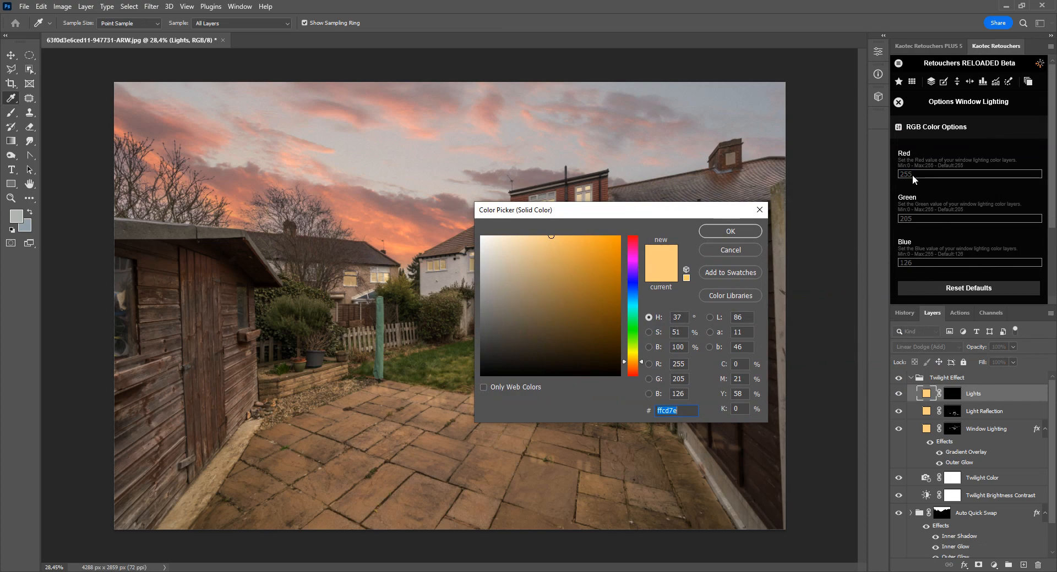
{"action": "left_click_drag", "start_coordinate": [673, 215], "coordinate": [650, 259]}
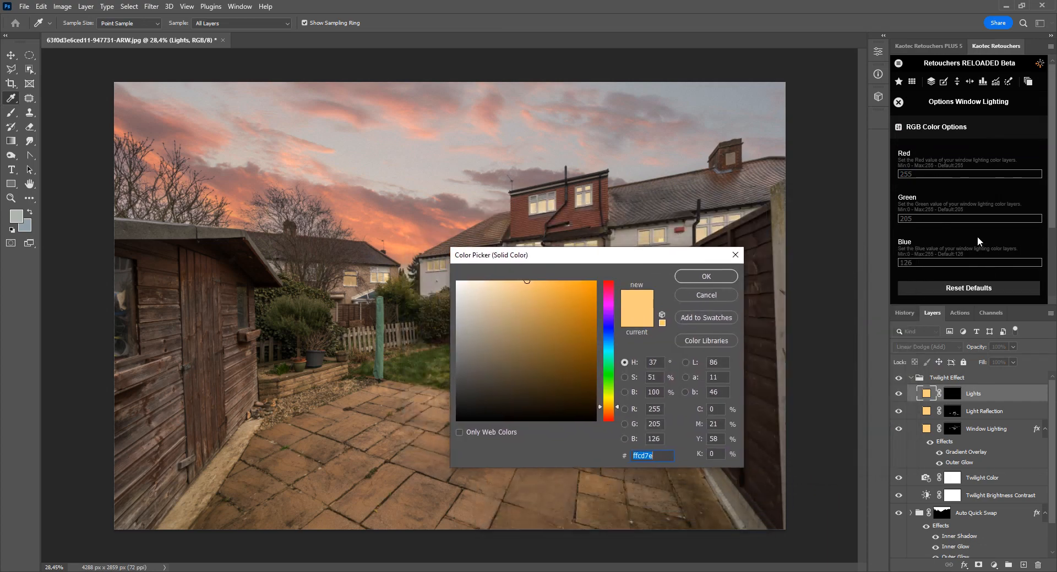
{"action": "left_click", "coordinate": [660, 410]}
{"action": "left_click", "coordinate": [662, 424]}
{"action": "mouse_move", "coordinate": [555, 261]}
{"action": "left_mouse_down"}
{"action": "mouse_move", "coordinate": [701, 305]}
{"action": "mouse_move", "coordinate": [709, 278]}
{"action": "mouse_move", "coordinate": [671, 302]}
{"action": "mouse_move", "coordinate": [631, 293]}
{"action": "mouse_move", "coordinate": [651, 288]}
{"action": "left_mouse_up"}
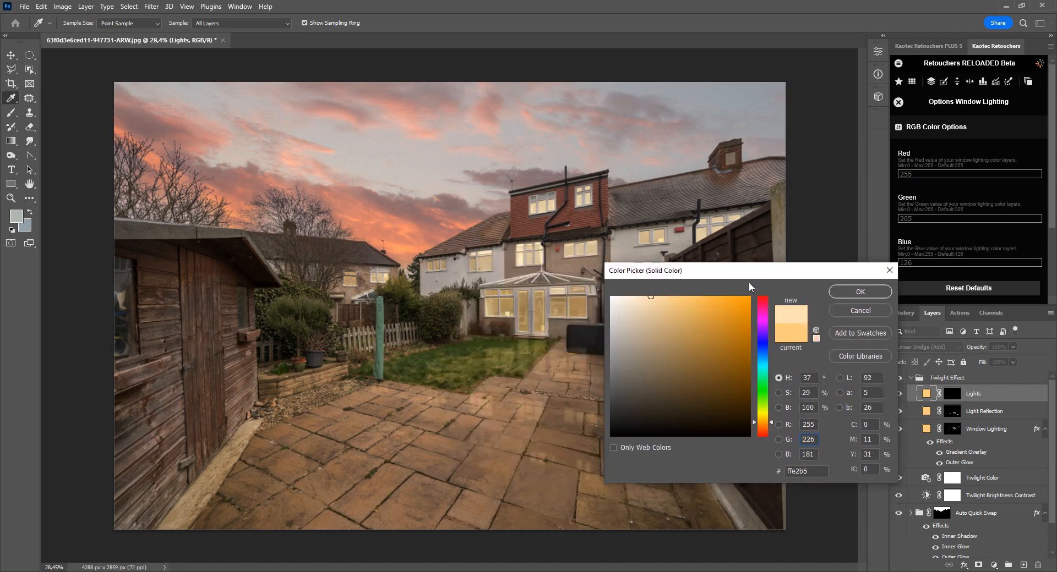
{"action": "left_click_drag", "start_coordinate": [743, 272], "coordinate": [686, 293]}
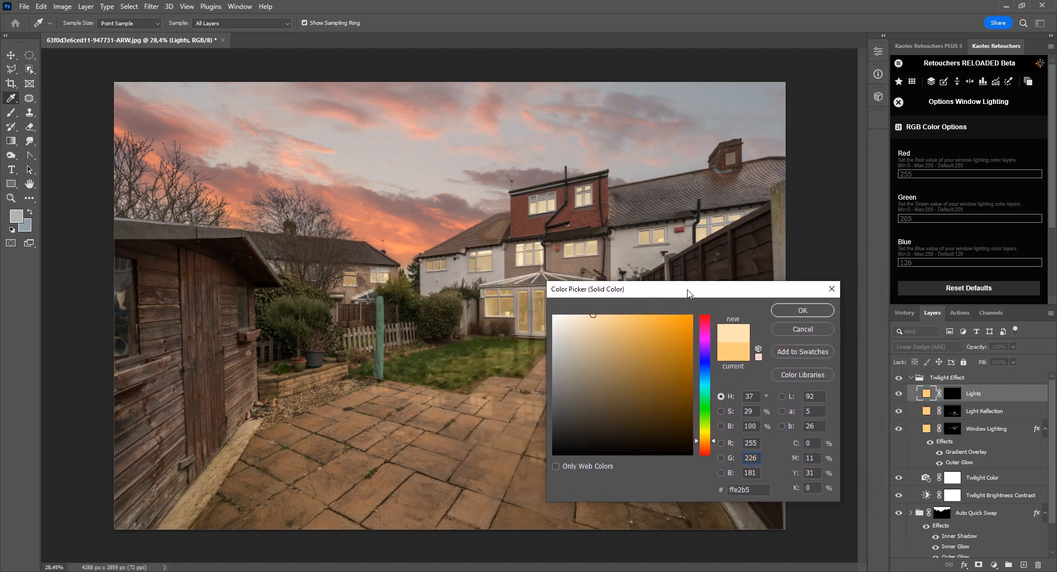
{"action": "left_click", "coordinate": [790, 329]}
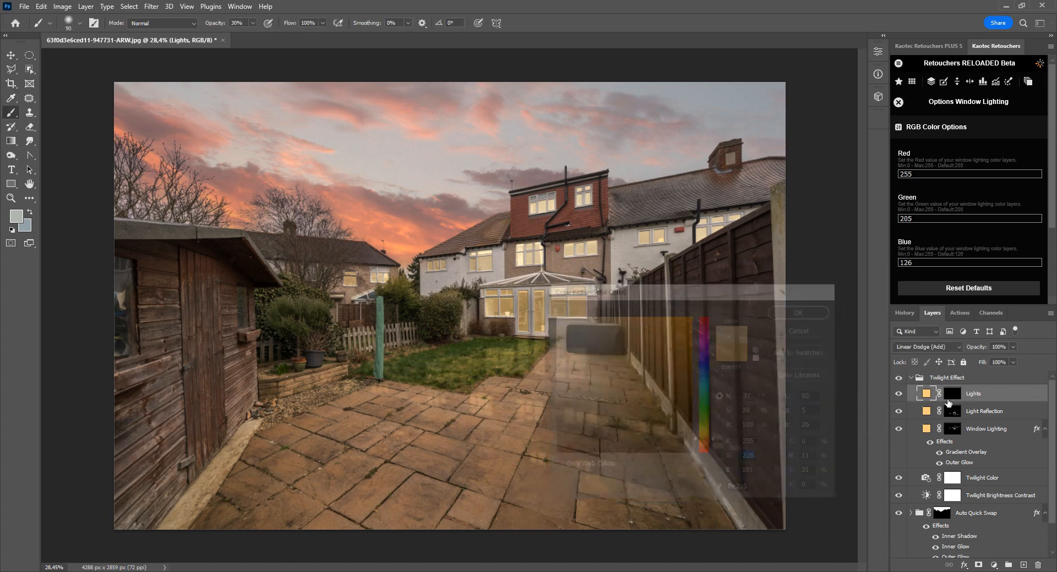
Step: Try the lighter fill color ffdba1 on the Window Lighting layer
{"action": "double_click", "coordinate": [926, 429]}
{"action": "left_click_drag", "start_coordinate": [651, 290], "coordinate": [749, 294]}
{"action": "mouse_move", "coordinate": [705, 326]}
{"action": "left_mouse_down"}
{"action": "mouse_move", "coordinate": [668, 317]}
{"action": "mouse_move", "coordinate": [712, 303]}
{"action": "mouse_move", "coordinate": [703, 300]}
{"action": "left_mouse_up"}
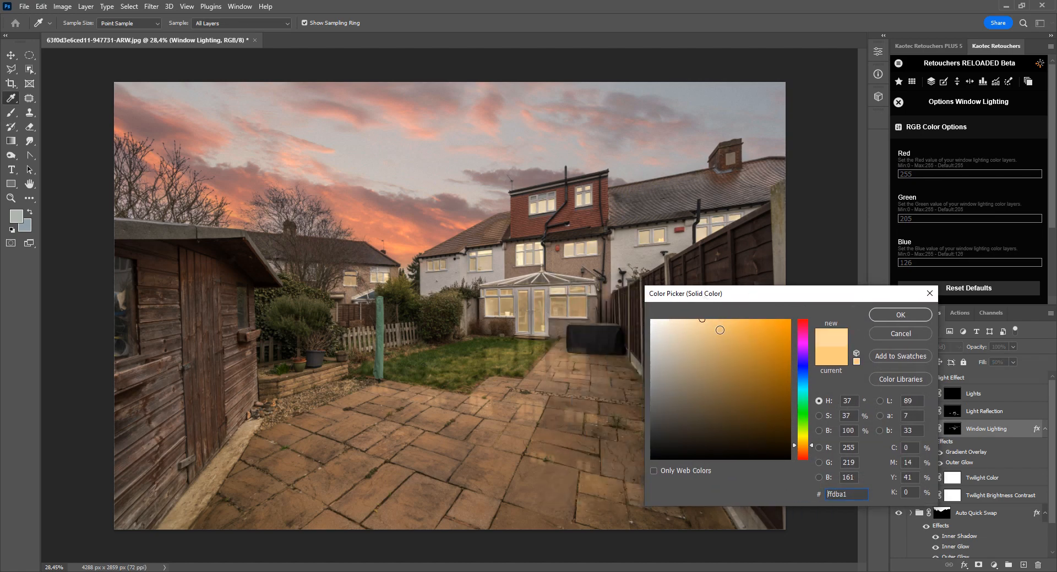
{"action": "left_click", "coordinate": [853, 451]}
{"action": "left_click", "coordinate": [855, 462]}
{"action": "left_click", "coordinate": [856, 476]}
{"action": "left_click_drag", "start_coordinate": [831, 294], "coordinate": [754, 286]}
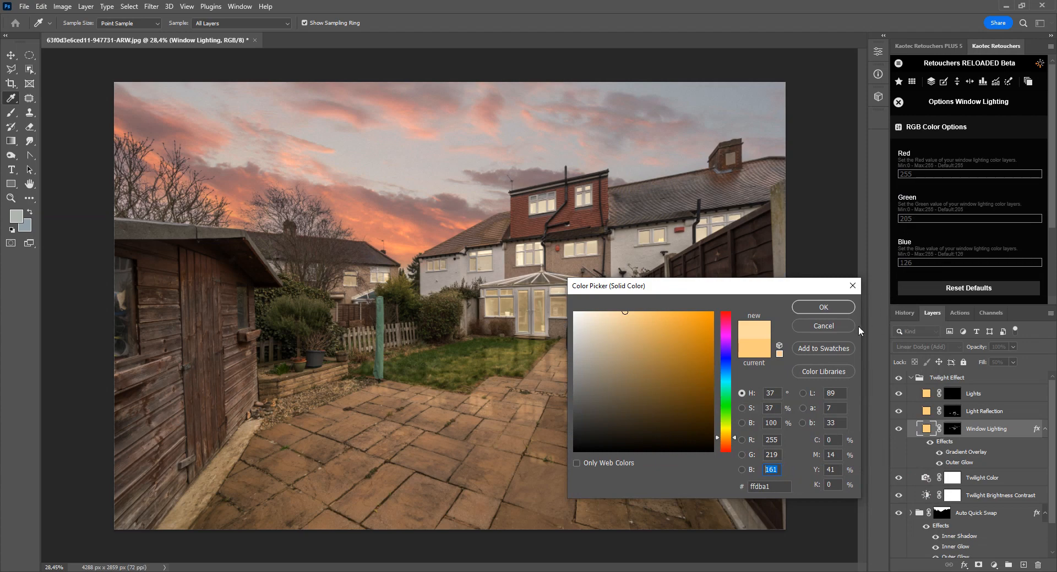
{"action": "left_click", "coordinate": [842, 322]}
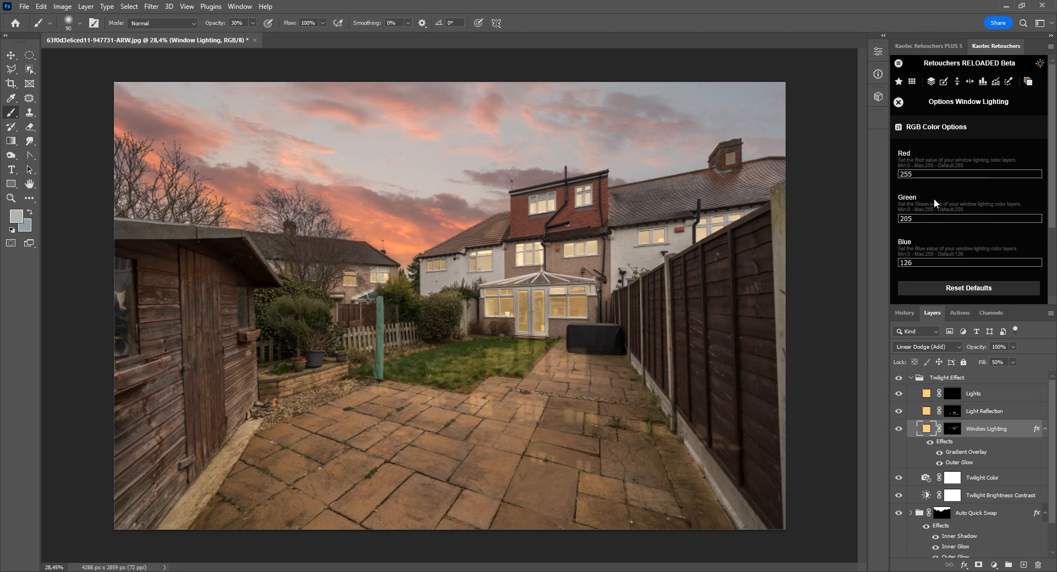
Step: Check the Window Lighting fill options against the fill amounts of the Window Lighting and Light Reflection layers
{"action": "left_click", "coordinate": [929, 130]}
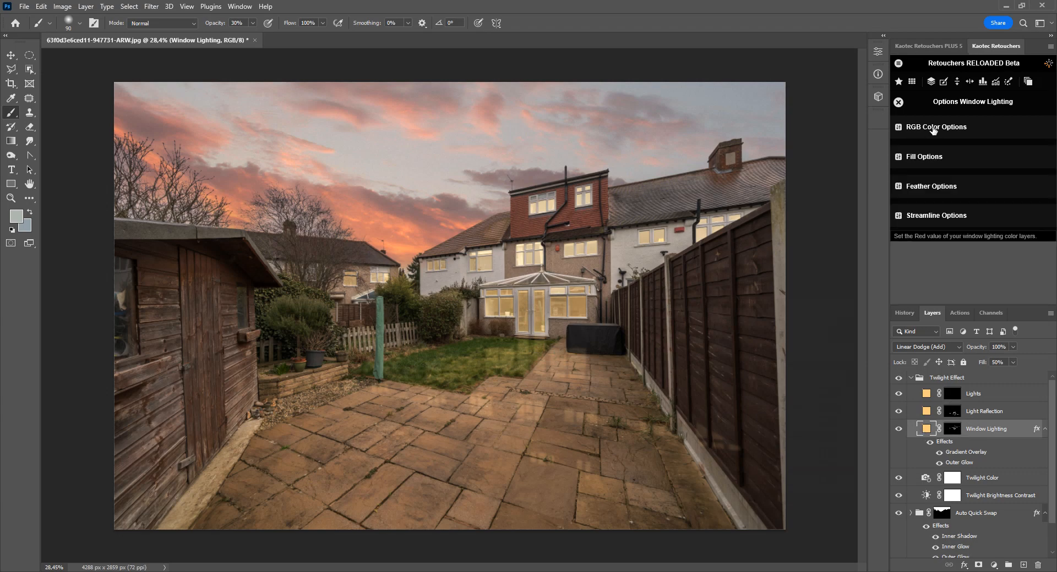
{"action": "left_click", "coordinate": [938, 159]}
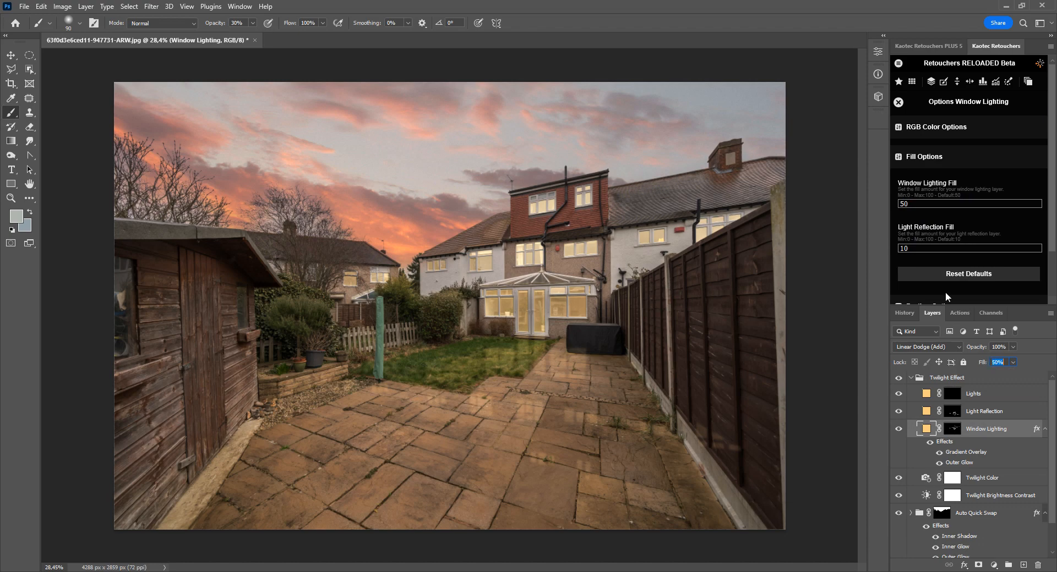
{"action": "left_click", "coordinate": [978, 414]}
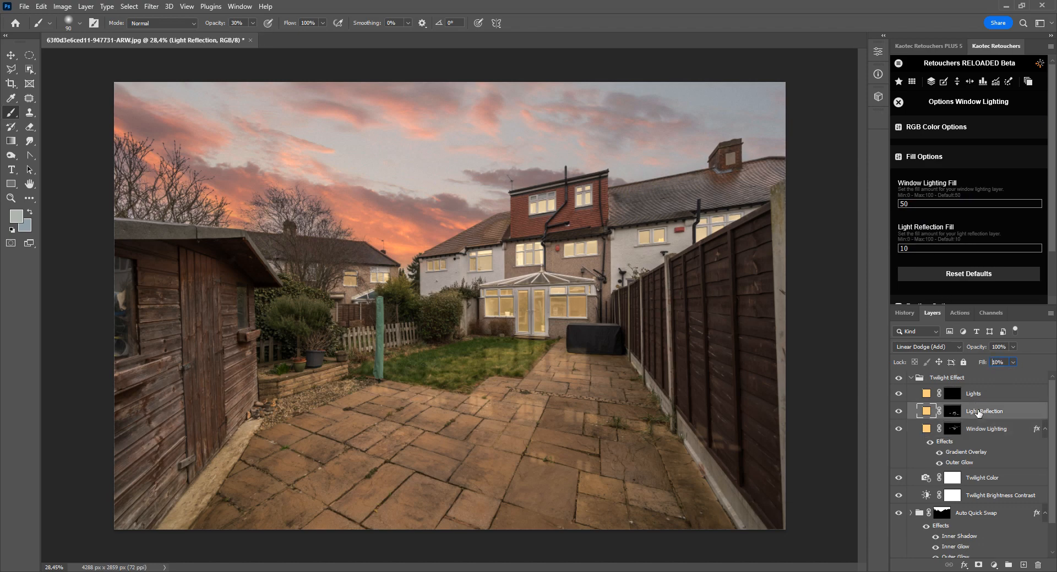
{"action": "left_click", "coordinate": [986, 364]}
{"action": "left_click", "coordinate": [952, 161]}
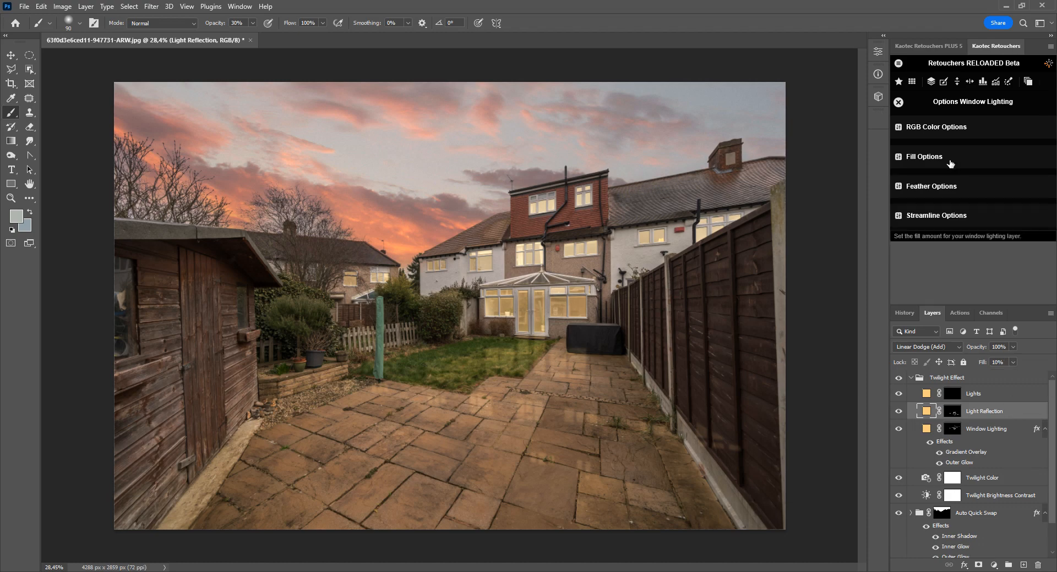
Step: Compare the Window Lighting feather options with the mask feathers of the Light Reflection and Window Lighting layers
{"action": "left_click", "coordinate": [940, 190]}
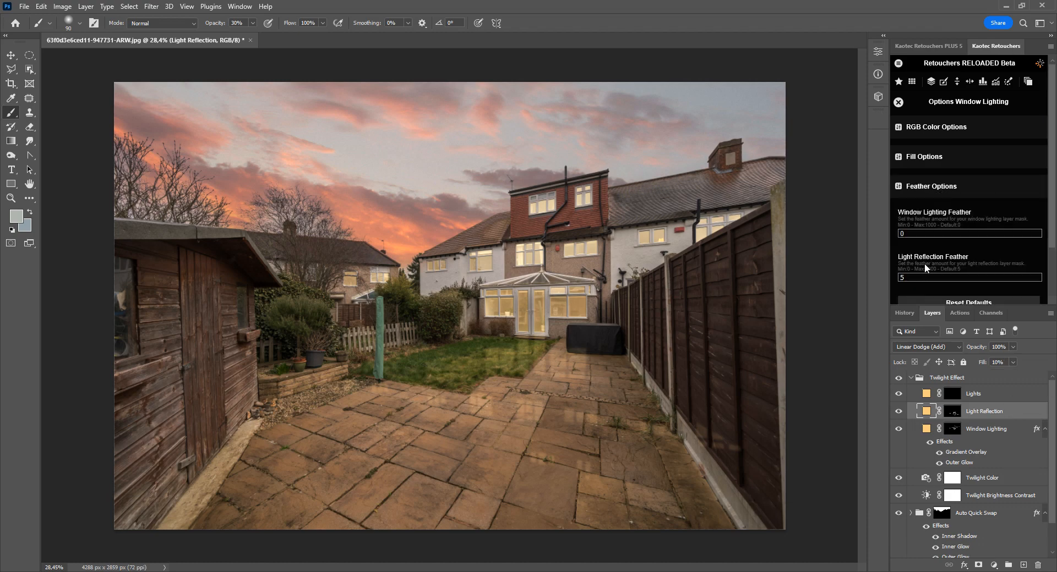
{"action": "double_click", "coordinate": [953, 412]}
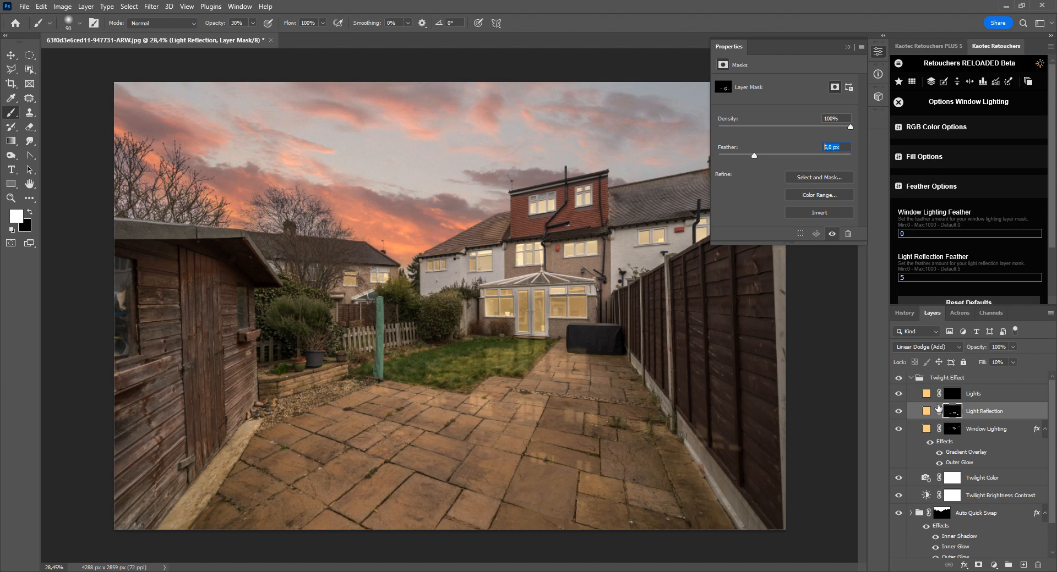
{"action": "left_click", "coordinate": [954, 429]}
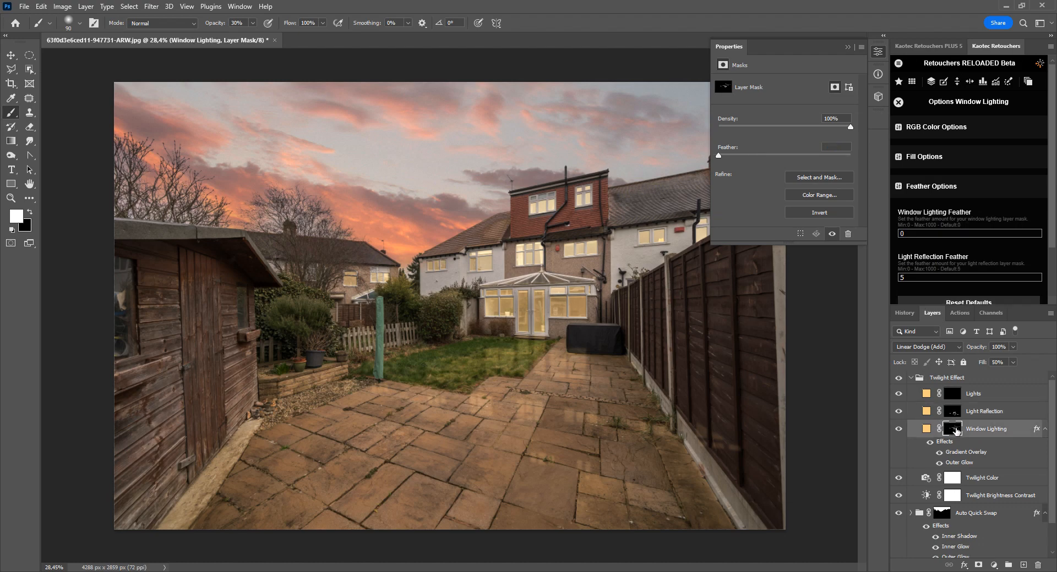
{"action": "left_click", "coordinate": [949, 188]}
{"action": "left_click", "coordinate": [898, 102]}
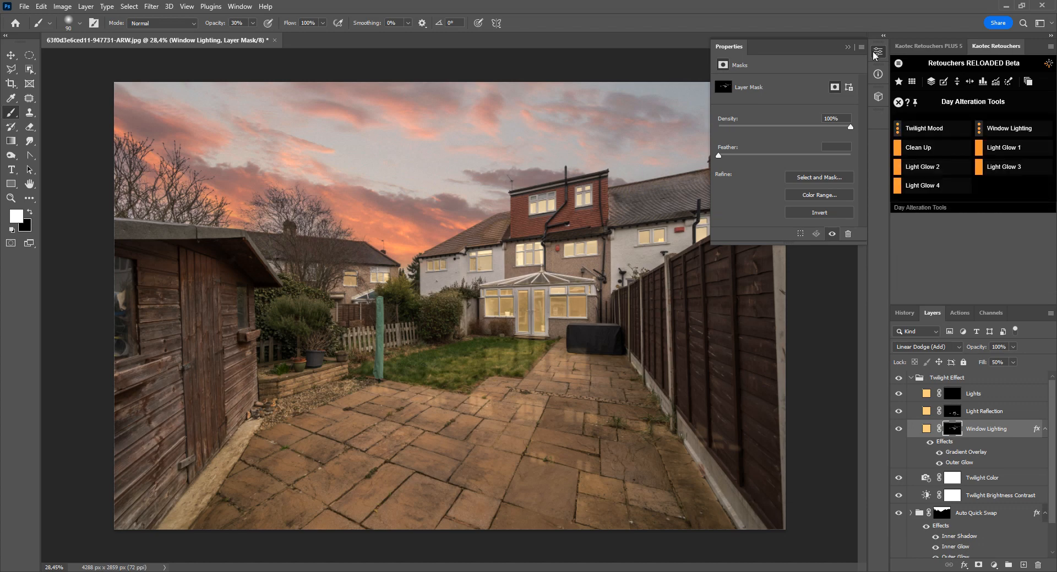
{"action": "left_click", "coordinate": [876, 53]}
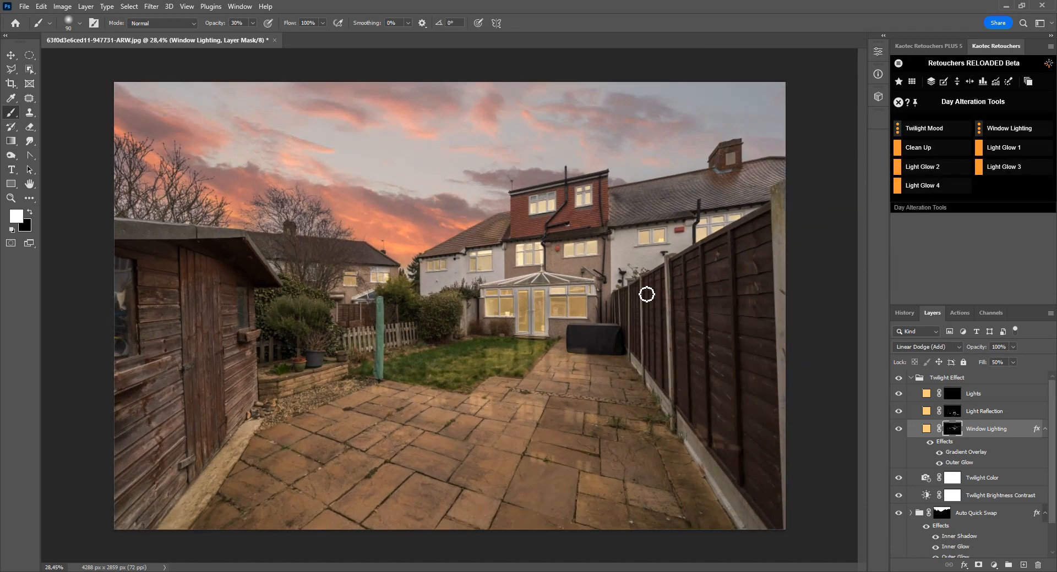
Step: Target the Lights layer mask and reduce the brush size to 10 for painting light bulbs in the house windows
{"action": "mouse_move", "coordinate": [1011, 126]}
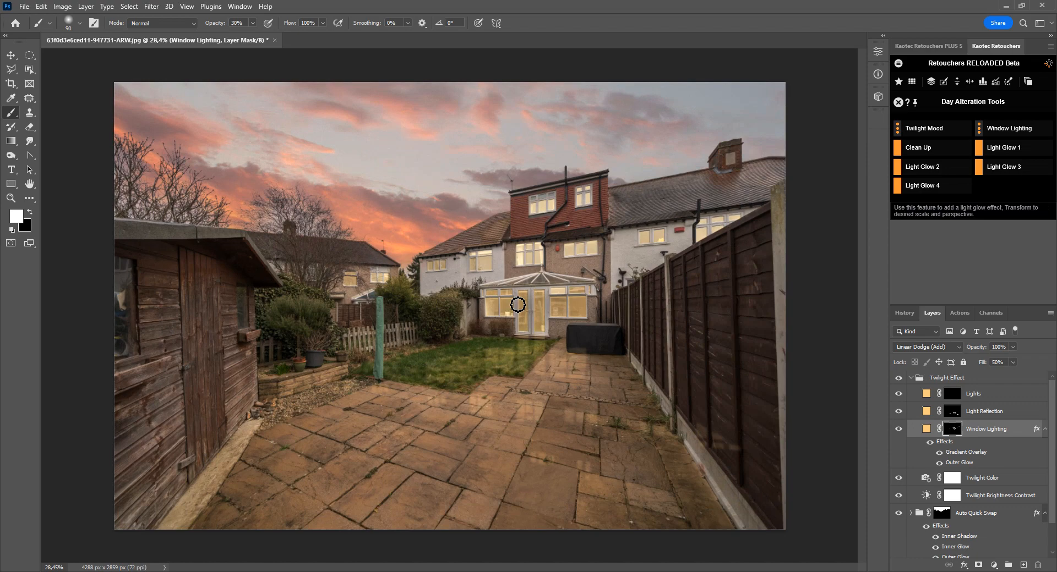
{"action": "left_click", "coordinate": [951, 414]}
{"action": "left_click", "coordinate": [953, 431]}
{"action": "key", "text": "ctrl+plus"}
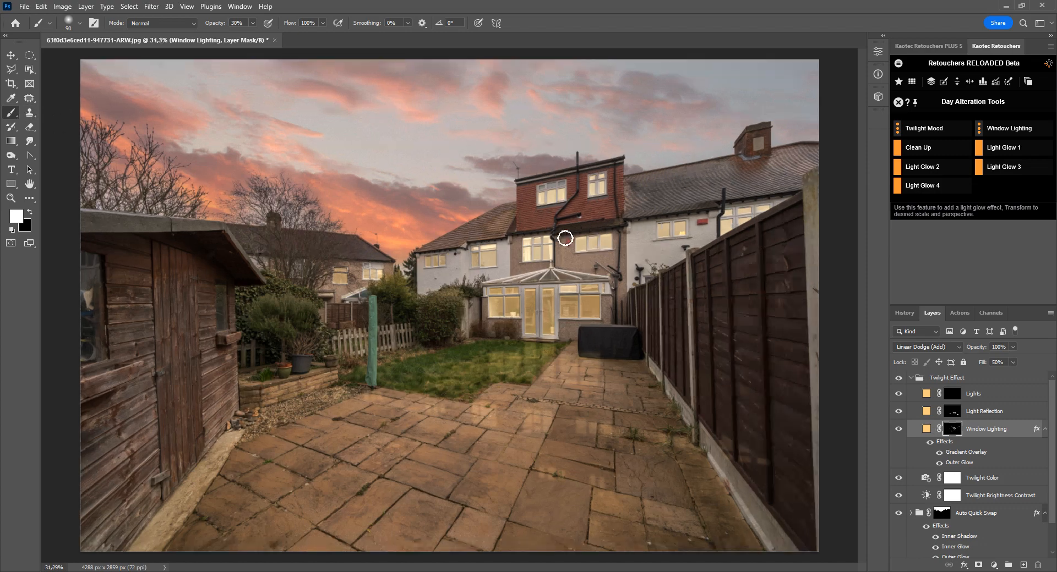
{"action": "scroll", "coordinate": [565, 239], "scroll_direction": "up", "scroll_amount": 5}
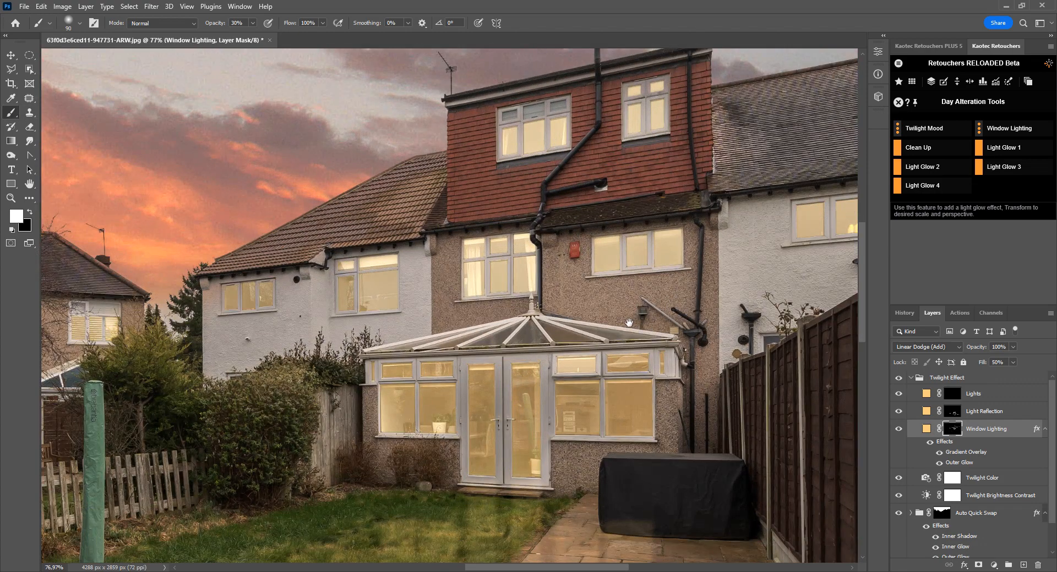
{"action": "left_click_drag", "start_coordinate": [630, 324], "coordinate": [572, 313]}
{"action": "left_click", "coordinate": [953, 398]}
{"action": "scroll", "coordinate": [637, 237], "scroll_direction": "up", "scroll_amount": 3}
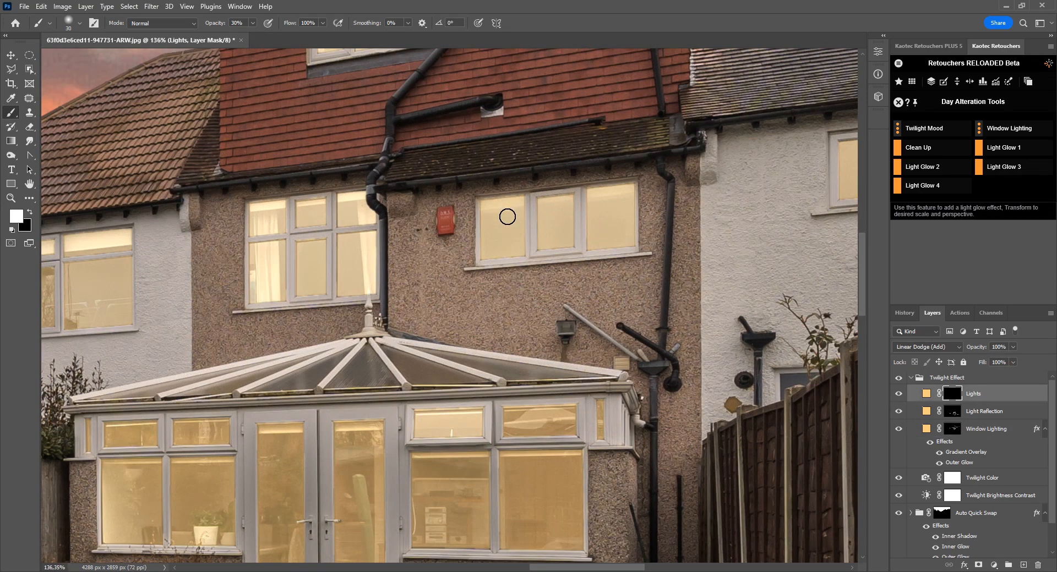
{"action": "scroll", "coordinate": [514, 202], "scroll_direction": "down", "scroll_amount": 4}
{"action": "scroll", "coordinate": [505, 226], "scroll_direction": "up", "scroll_amount": 5}
{"action": "scroll", "coordinate": [562, 213], "scroll_direction": "up", "scroll_amount": 1}
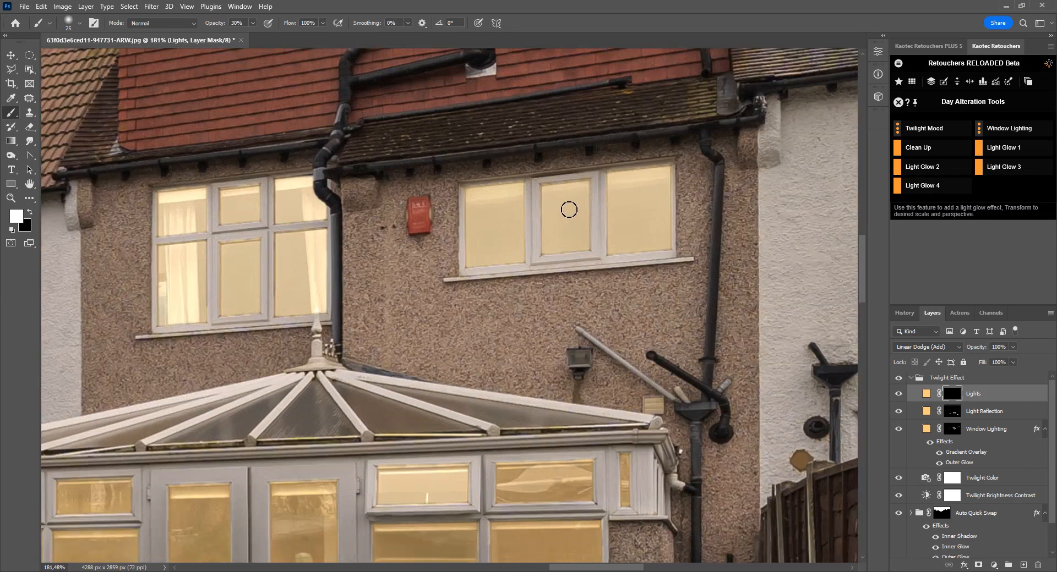
{"action": "key", "text": "bracketleft"}
{"action": "key", "text": "bracketleft"}
{"action": "scroll", "coordinate": [551, 209], "scroll_direction": "down", "scroll_amount": 3}
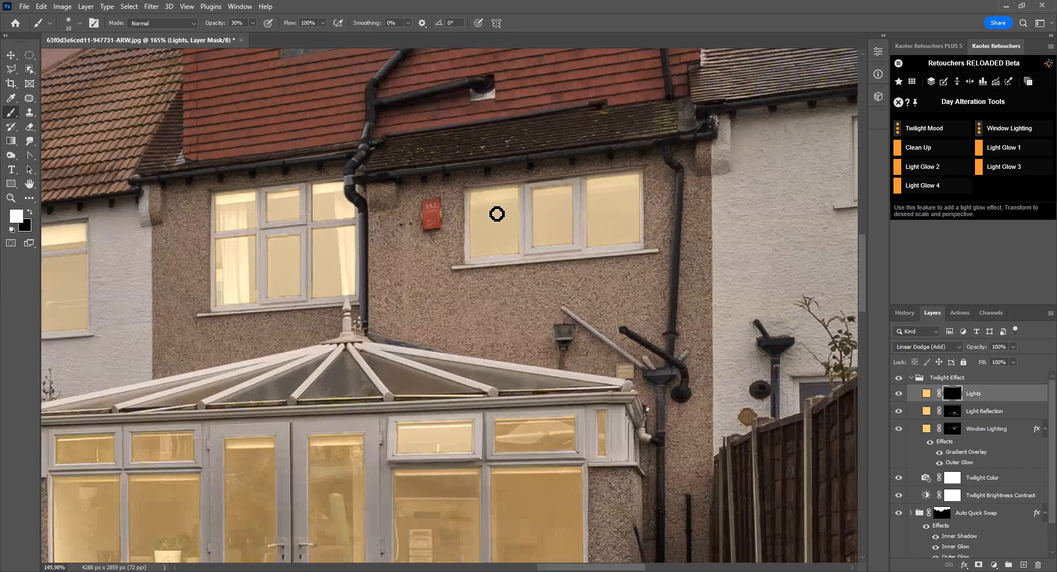
{"action": "scroll", "coordinate": [524, 231], "scroll_direction": "up", "scroll_amount": 5}
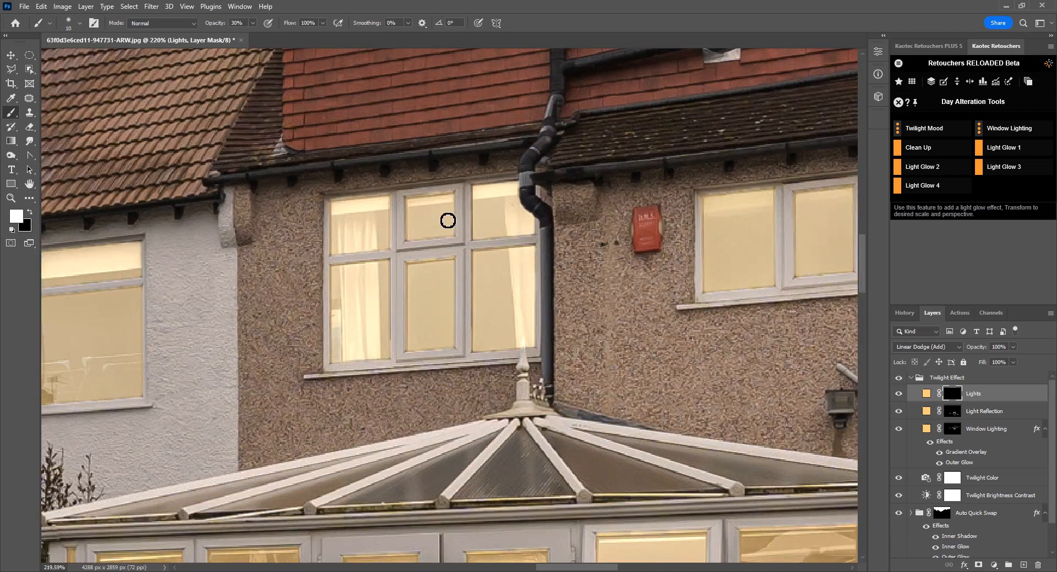
Step: Enlarge the brush slightly and paint a light bulb in the upper middle pane of the curtained window above the conservatory
{"action": "key", "text": "bracketright"}
{"action": "scroll", "coordinate": [446, 222], "scroll_direction": "down", "scroll_amount": 6}
{"action": "scroll", "coordinate": [447, 223], "scroll_direction": "up", "scroll_amount": 4}
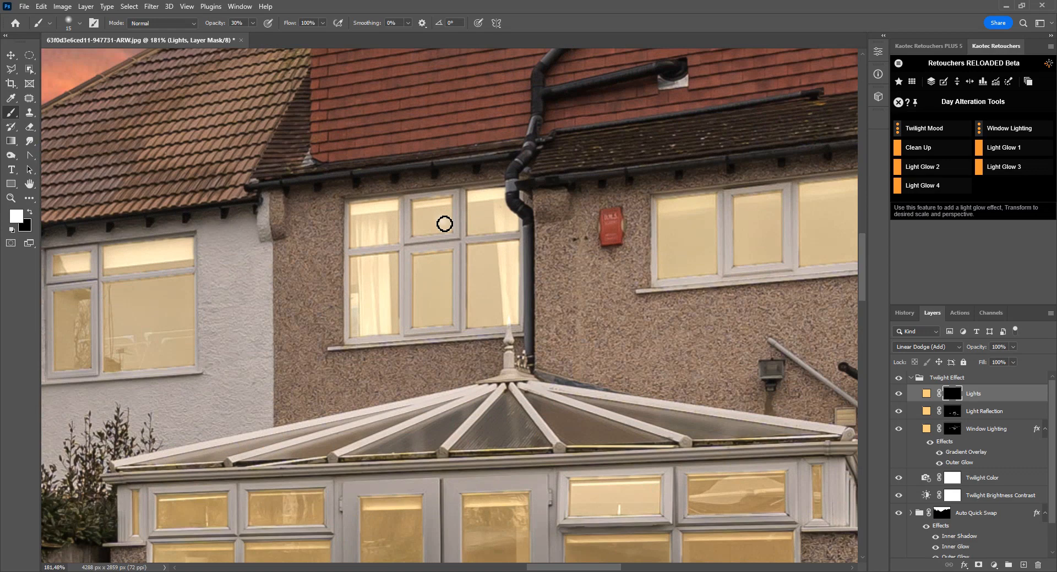
{"action": "key", "text": "bracketright"}
{"action": "key", "text": "bracketright"}
{"action": "key", "text": "bracketright"}
{"action": "left_click", "coordinate": [439, 217]}
Step: Add wider glows around the bulb in the curtained window with brush sizes of 125 and 250
{"action": "key", "text": "bracketright"}
{"action": "key", "text": "bracketright"}
{"action": "key", "text": "bracketright"}
{"action": "key", "text": "bracketright"}
{"action": "key", "text": "bracketright"}
{"action": "key", "text": "bracketright"}
{"action": "left_click", "coordinate": [439, 215]}
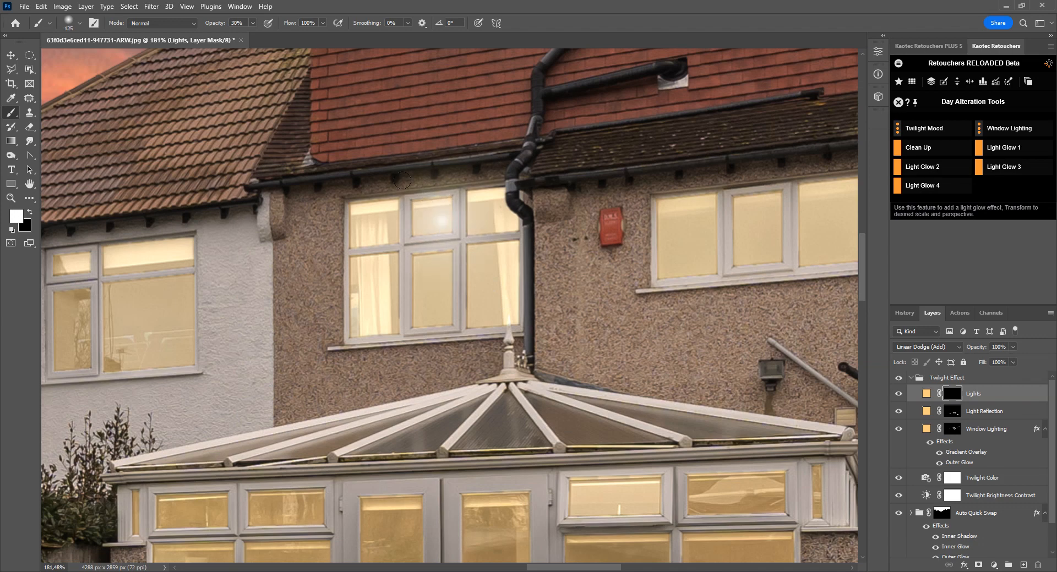
{"action": "key", "text": "bracketleft"}
{"action": "left_click", "coordinate": [441, 218]}
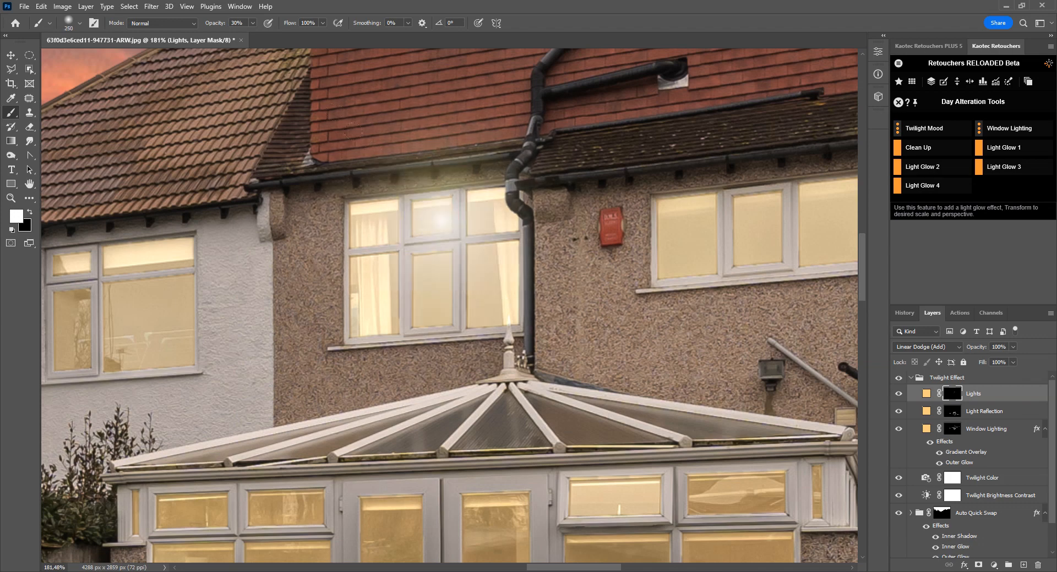
{"action": "scroll", "coordinate": [442, 220], "scroll_direction": "down", "scroll_amount": 4}
{"action": "left_click_drag", "start_coordinate": [543, 332], "coordinate": [477, 401]}
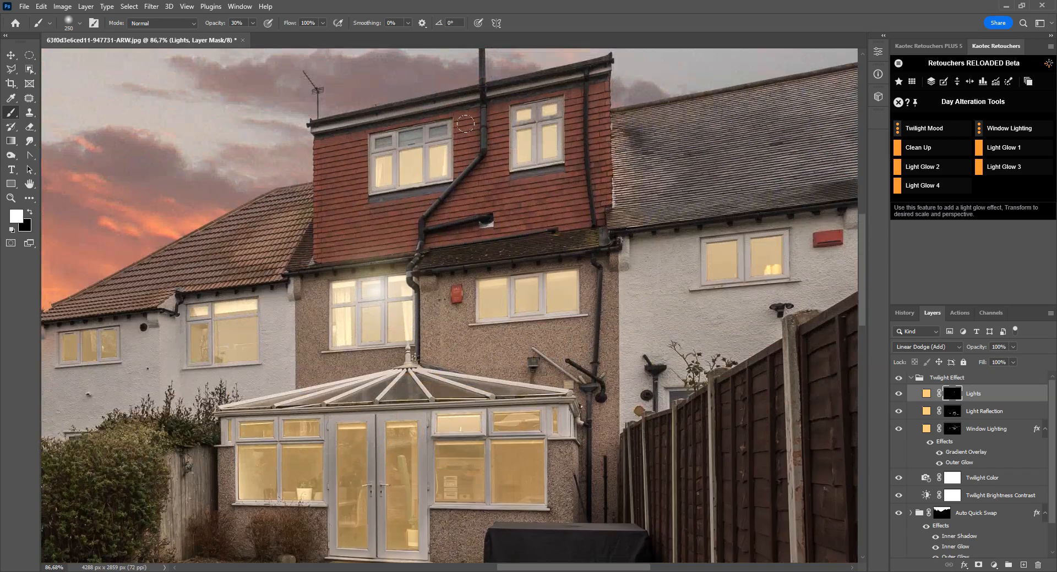
Step: Paint a light bulb with a wider surrounding glow, up to brush size 175, in the middle pane of the larger top-floor window
{"action": "scroll", "coordinate": [449, 137], "scroll_direction": "up", "scroll_amount": 4}
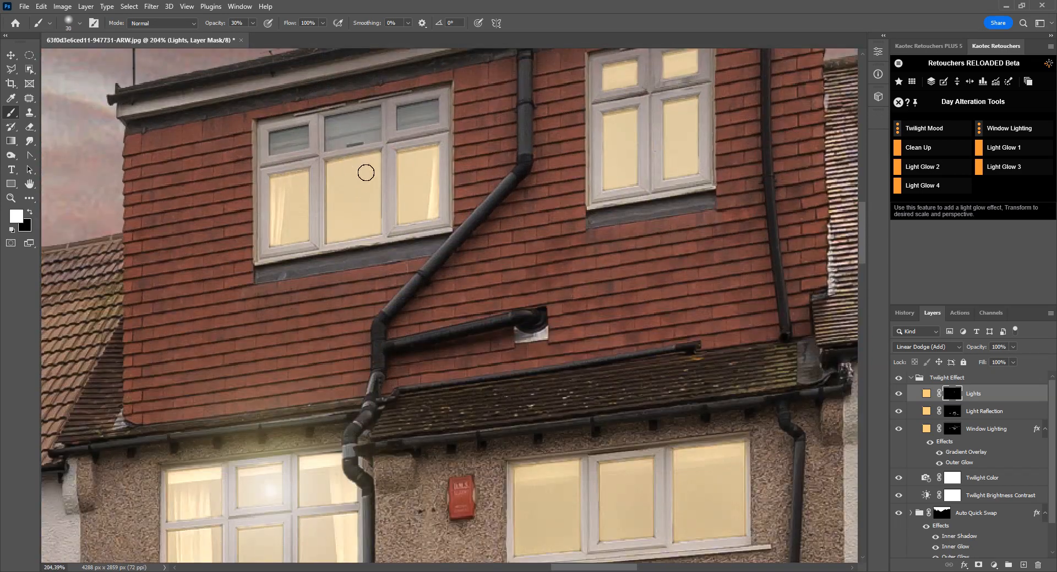
{"action": "key", "text": "bracketleft"}
{"action": "key", "text": "bracketright"}
{"action": "key", "text": "bracketright"}
{"action": "key", "text": "bracketright"}
{"action": "key", "text": "bracketright"}
{"action": "key", "text": "bracketright"}
{"action": "key", "text": "bracketright"}
{"action": "key", "text": "bracketright"}
{"action": "key", "text": "bracketright"}
{"action": "key", "text": "bracketright"}
{"action": "key", "text": "bracketright"}
{"action": "left_click", "coordinate": [367, 173]}
{"action": "key", "text": "bracketright"}
{"action": "key", "text": "bracketright"}
{"action": "left_click", "coordinate": [367, 173]}
{"action": "scroll", "coordinate": [367, 173], "scroll_direction": "down", "scroll_amount": 5}
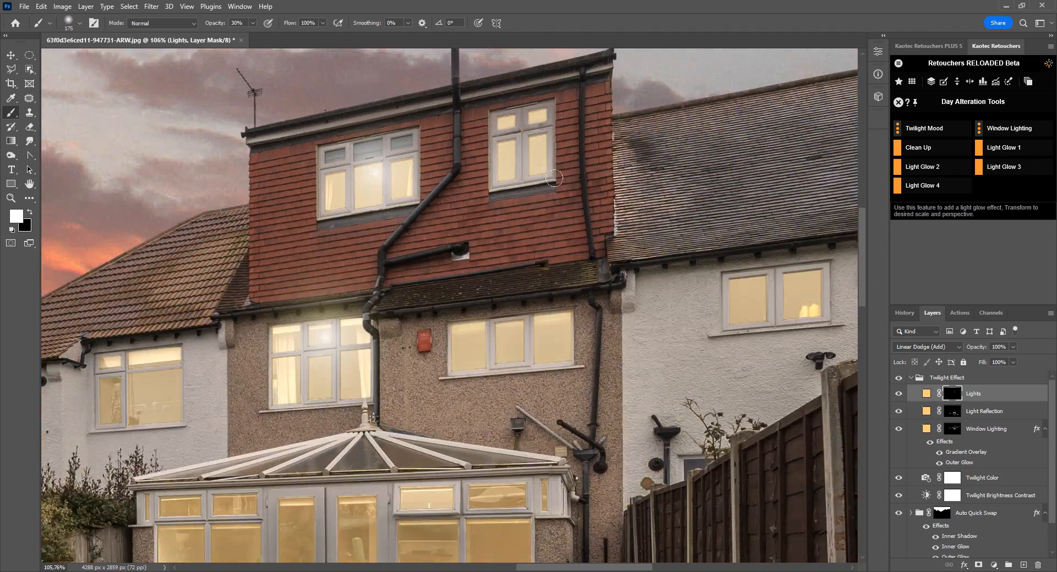
Step: Add soft glows at brush size 200 above the smaller top-floor window and above the two-pane window of the white house beside the fence
{"action": "left_click_drag", "start_coordinate": [521, 251], "coordinate": [444, 287]}
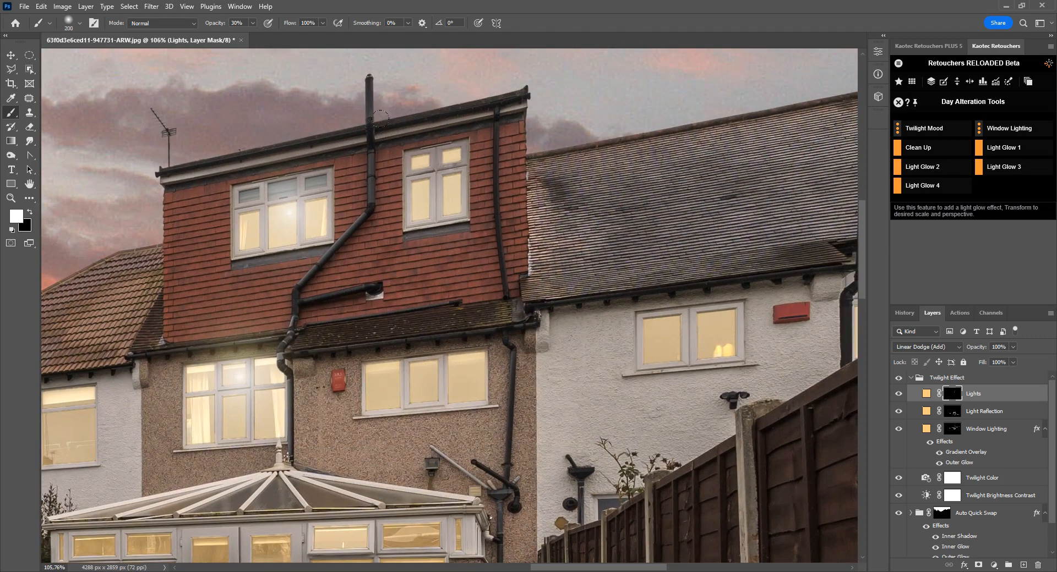
{"action": "left_click", "coordinate": [379, 118]}
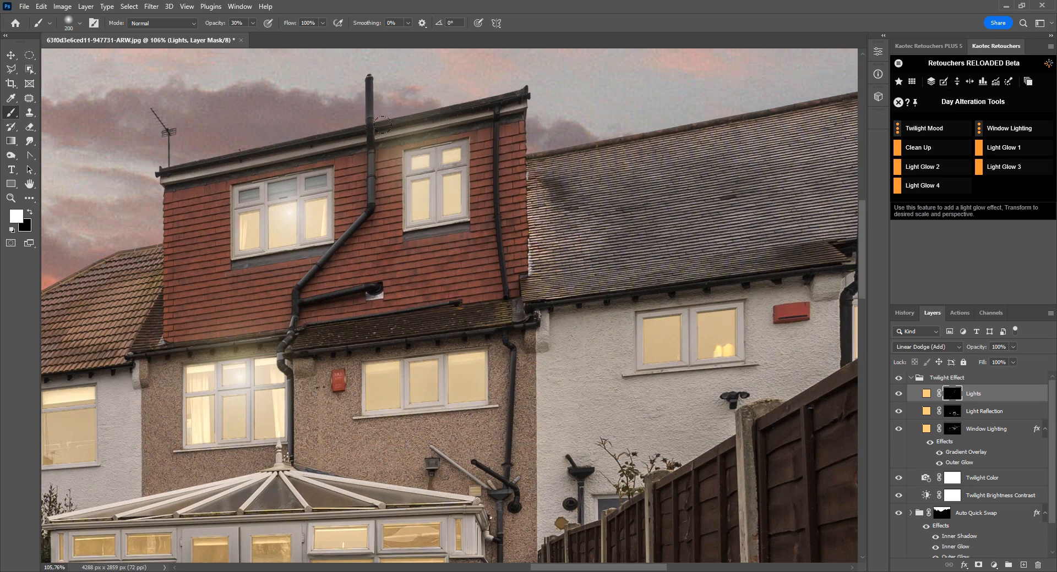
{"action": "left_click", "coordinate": [393, 124]}
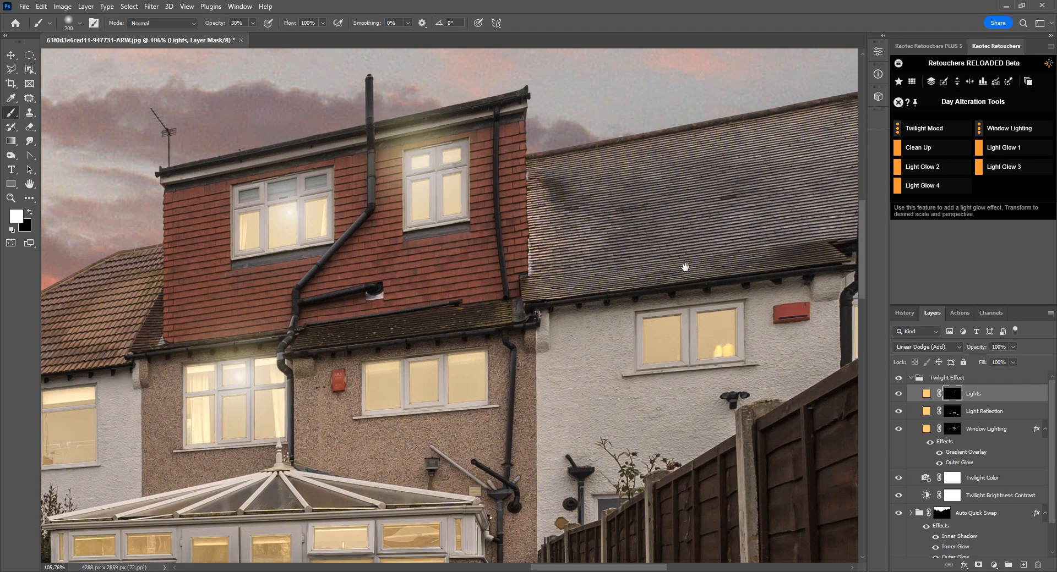
{"action": "mouse_move", "coordinate": [684, 269]}
{"action": "left_mouse_down"}
{"action": "mouse_move", "coordinate": [549, 229]}
{"action": "mouse_move", "coordinate": [637, 248]}
{"action": "mouse_move", "coordinate": [413, 215]}
{"action": "left_mouse_up"}
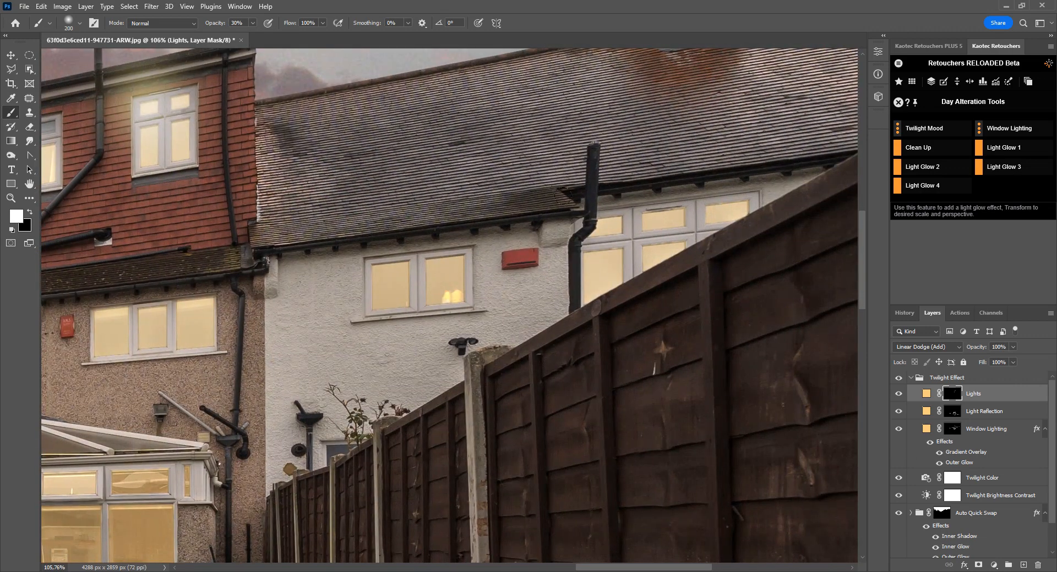
{"action": "left_click", "coordinate": [418, 204]}
{"action": "left_click", "coordinate": [403, 207]}
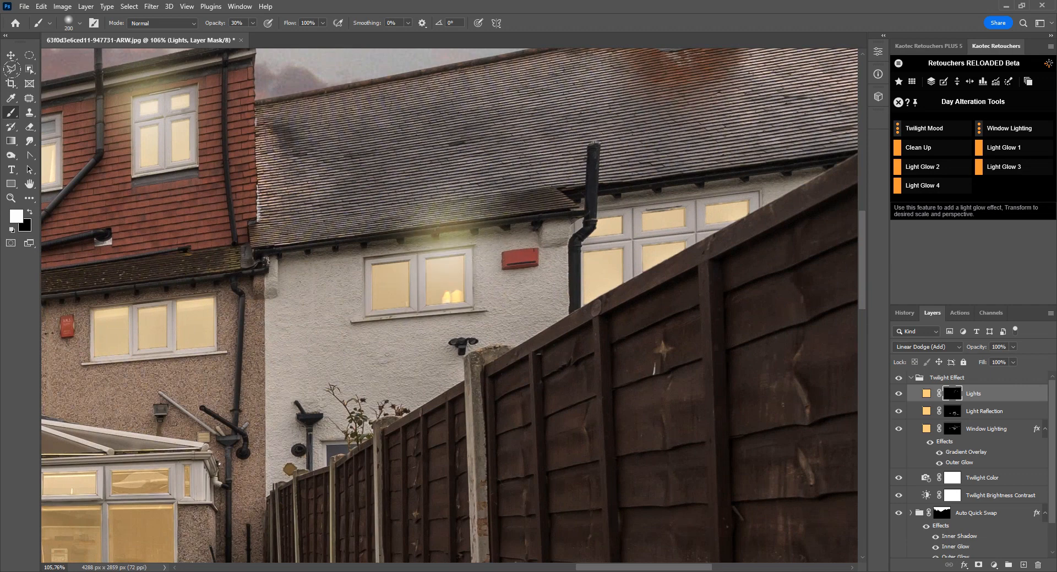
Step: Paint a small bulb in the upper middle pane of the window behind the fence and surround it with a wider glow at brush size 200
{"action": "key", "text": "bracketleft"}
{"action": "key", "text": "bracketleft"}
{"action": "key", "text": "bracketleft"}
{"action": "key", "text": "bracketleft"}
{"action": "key", "text": "bracketleft"}
{"action": "key", "text": "bracketleft"}
{"action": "key", "text": "bracketleft"}
{"action": "key", "text": "bracketleft"}
{"action": "scroll", "coordinate": [665, 223], "scroll_direction": "up", "scroll_amount": 4}
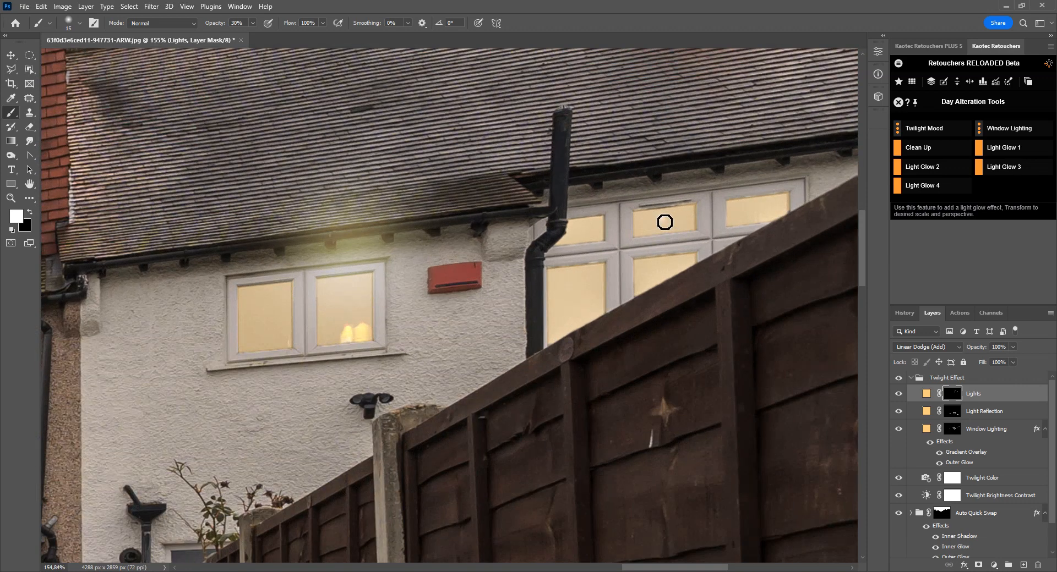
{"action": "key", "text": "bracketright"}
{"action": "left_click", "coordinate": [661, 218]}
{"action": "key", "text": "bracketright"}
{"action": "key", "text": "bracketright"}
{"action": "key", "text": "bracketright"}
{"action": "key", "text": "bracketright"}
{"action": "key", "text": "bracketright"}
{"action": "left_click", "coordinate": [663, 222]}
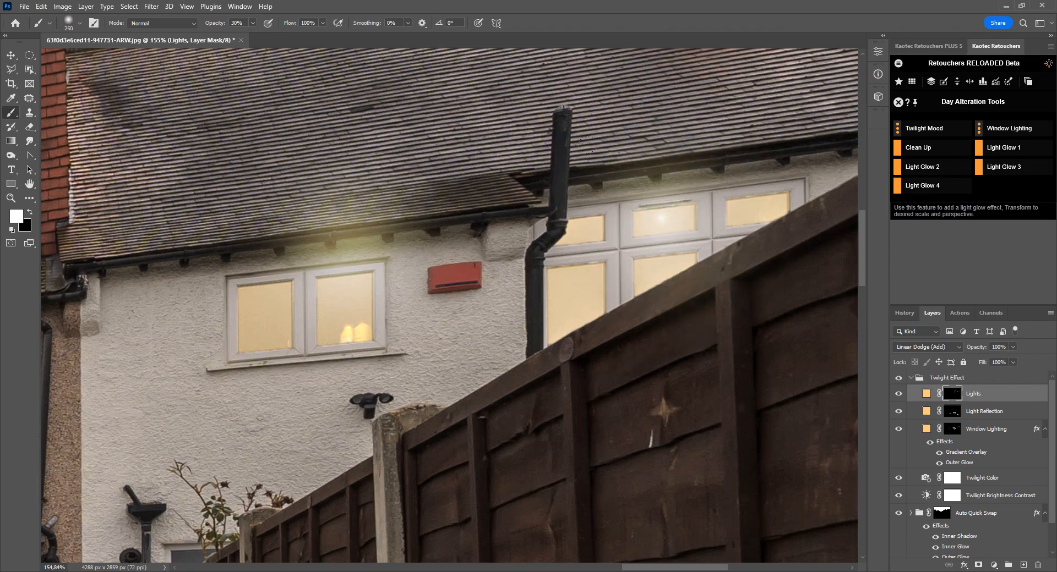
Step: Add soft glows at brush size 200 to the tops of both windows in the white house opposite the fence side
{"action": "scroll", "coordinate": [660, 220], "scroll_direction": "down", "scroll_amount": 14}
{"action": "scroll", "coordinate": [330, 289], "scroll_direction": "up", "scroll_amount": 14}
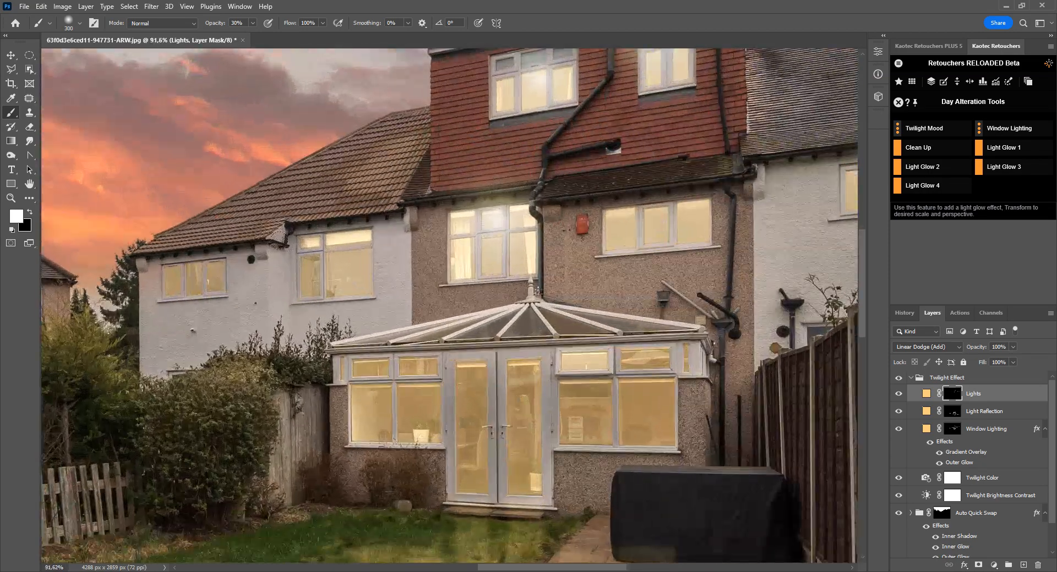
{"action": "left_click", "coordinate": [365, 192]}
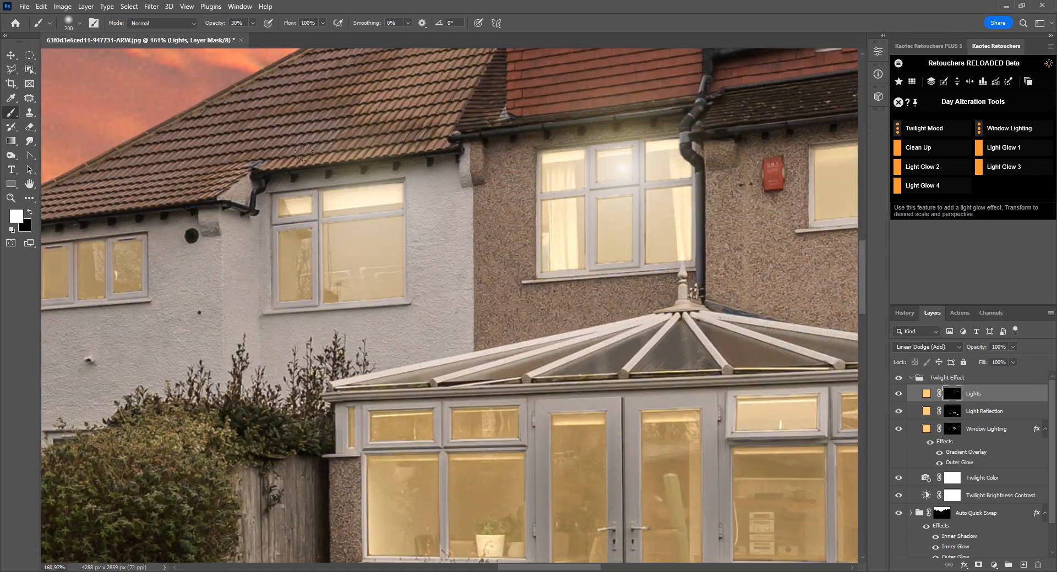
{"action": "left_click", "coordinate": [362, 195]}
{"action": "left_click", "coordinate": [122, 223]}
{"action": "left_click", "coordinate": [126, 219]}
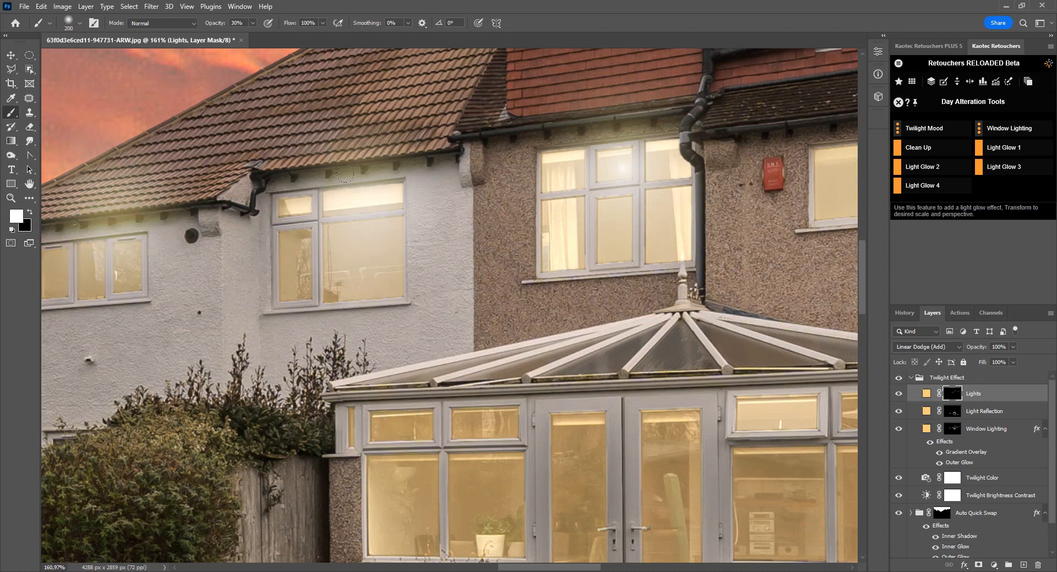
Step: Paint large soft glows at brush size 300 across the conservatory's windows and doors
{"action": "scroll", "coordinate": [372, 206], "scroll_direction": "down", "scroll_amount": 4}
{"action": "left_click_drag", "start_coordinate": [549, 308], "coordinate": [405, 248]}
{"action": "left_click", "coordinate": [341, 252]}
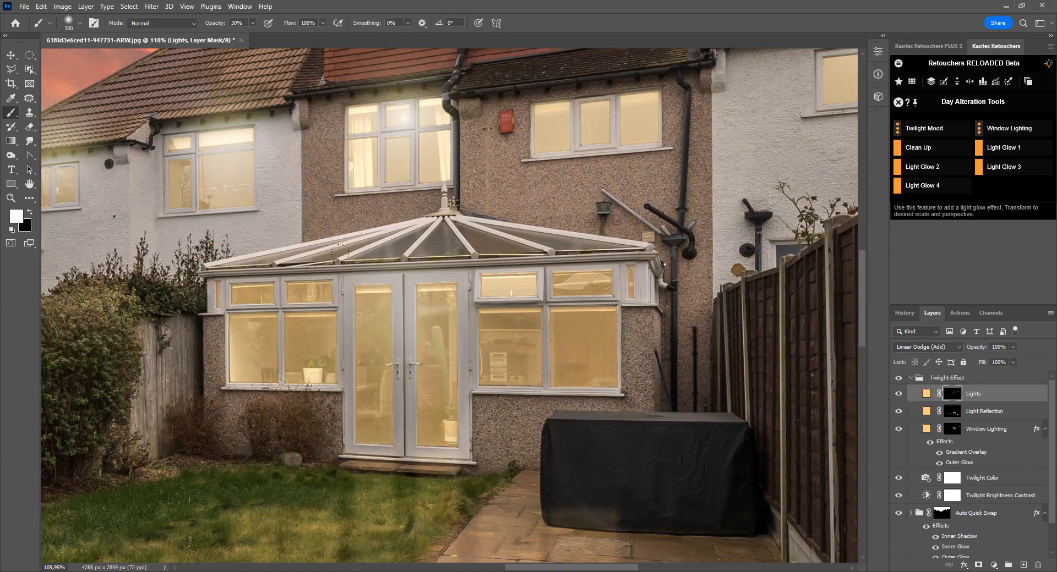
{"action": "left_click", "coordinate": [341, 251]}
{"action": "left_click", "coordinate": [294, 251]}
{"action": "left_click", "coordinate": [438, 248]}
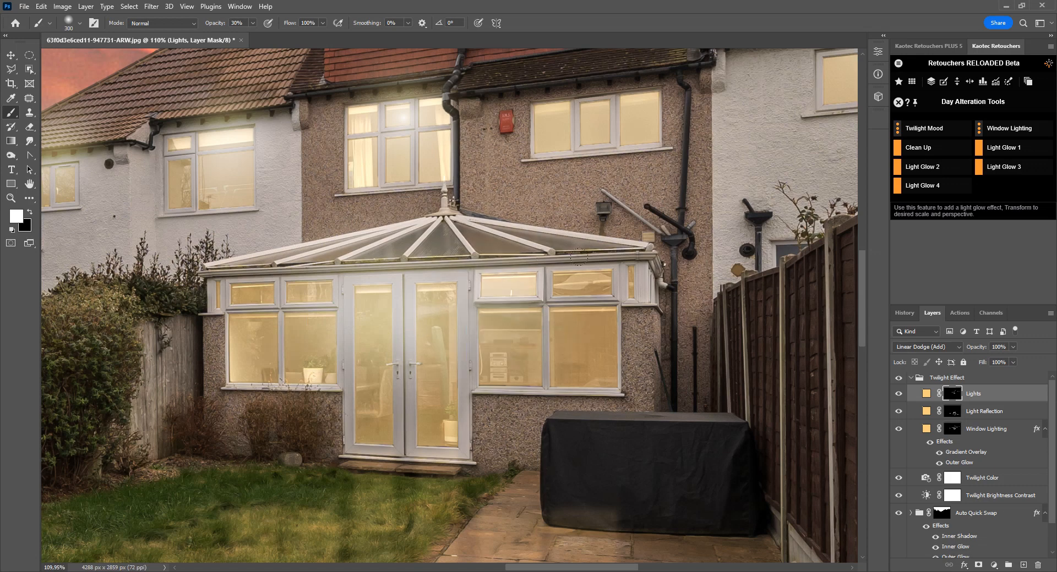
Step: Review the window glows across the whole photo and close up on the house
{"action": "scroll", "coordinate": [631, 285], "scroll_direction": "down", "scroll_amount": 5}
{"action": "scroll", "coordinate": [627, 284], "scroll_direction": "down", "scroll_amount": 1}
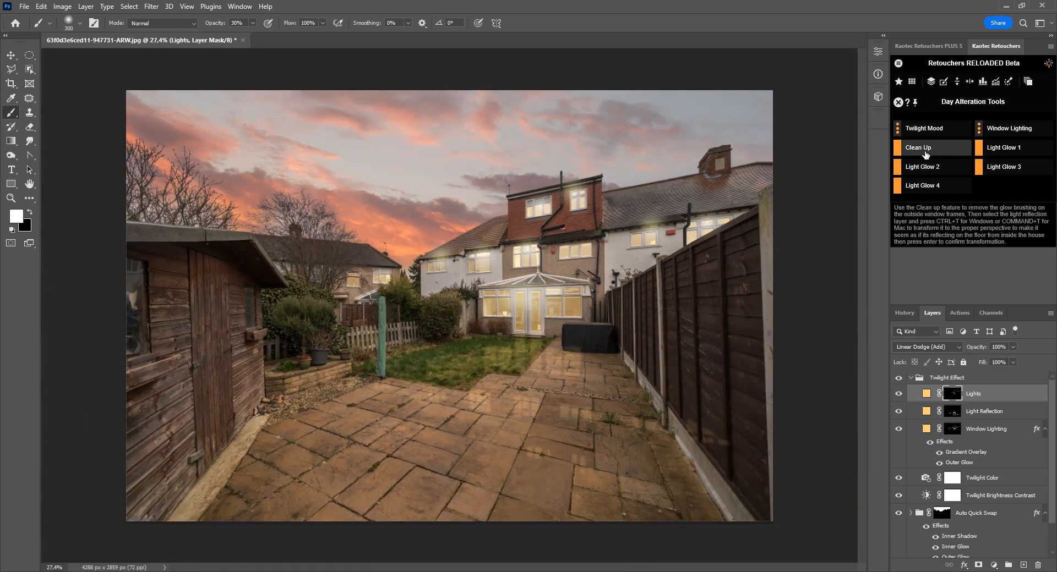
{"action": "scroll", "coordinate": [671, 242], "scroll_direction": "up", "scroll_amount": 3}
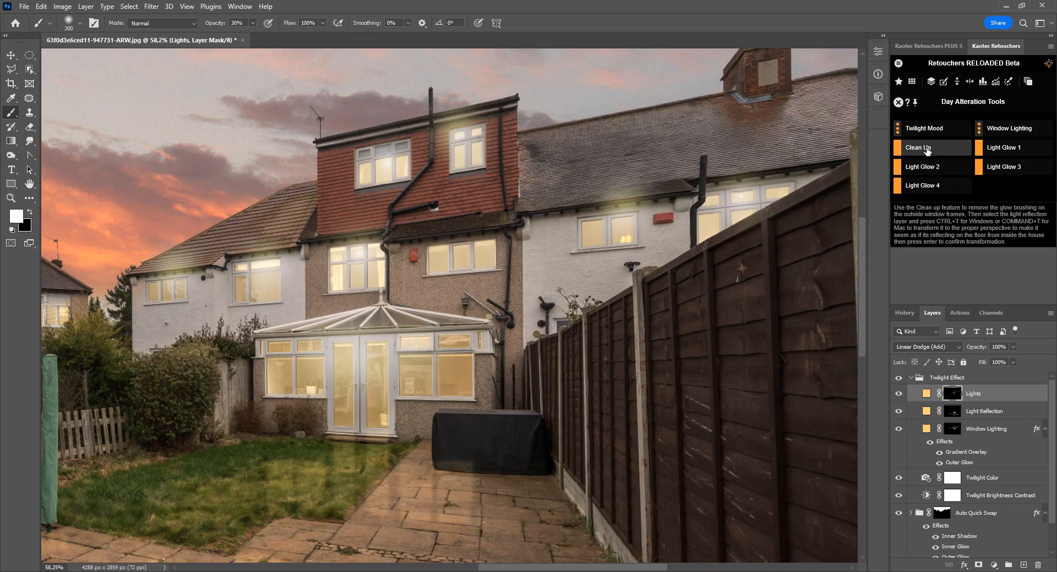
{"action": "scroll", "coordinate": [582, 257], "scroll_direction": "down", "scroll_amount": 5}
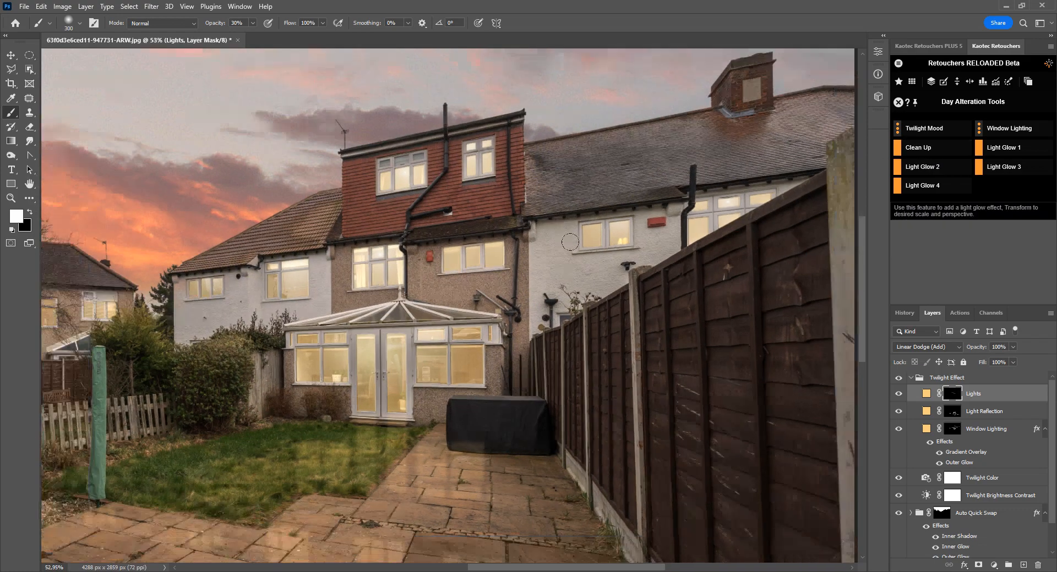
{"action": "scroll", "coordinate": [723, 285], "scroll_direction": "up", "scroll_amount": 2}
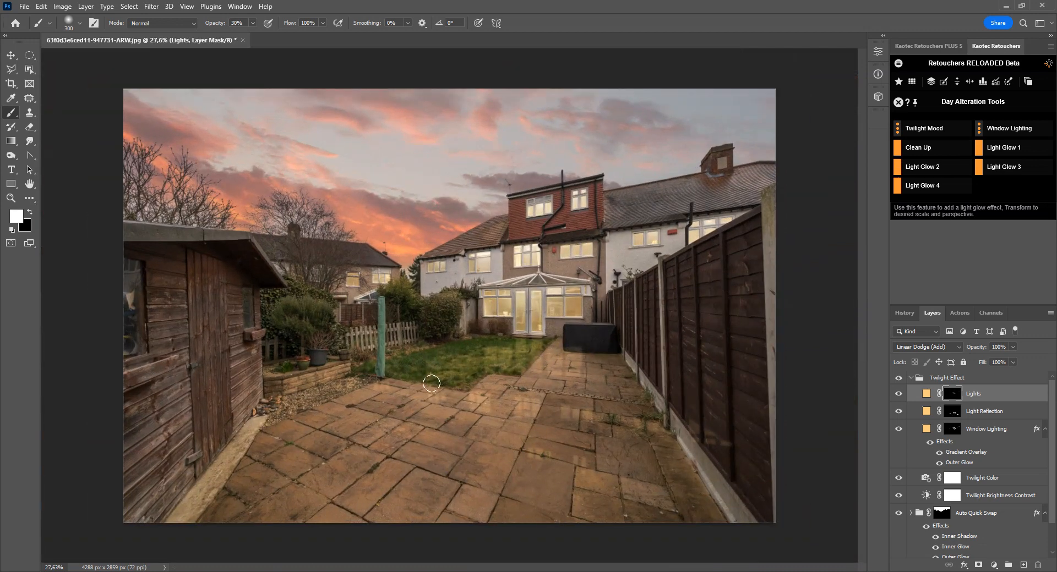
{"action": "left_click", "coordinate": [950, 412]}
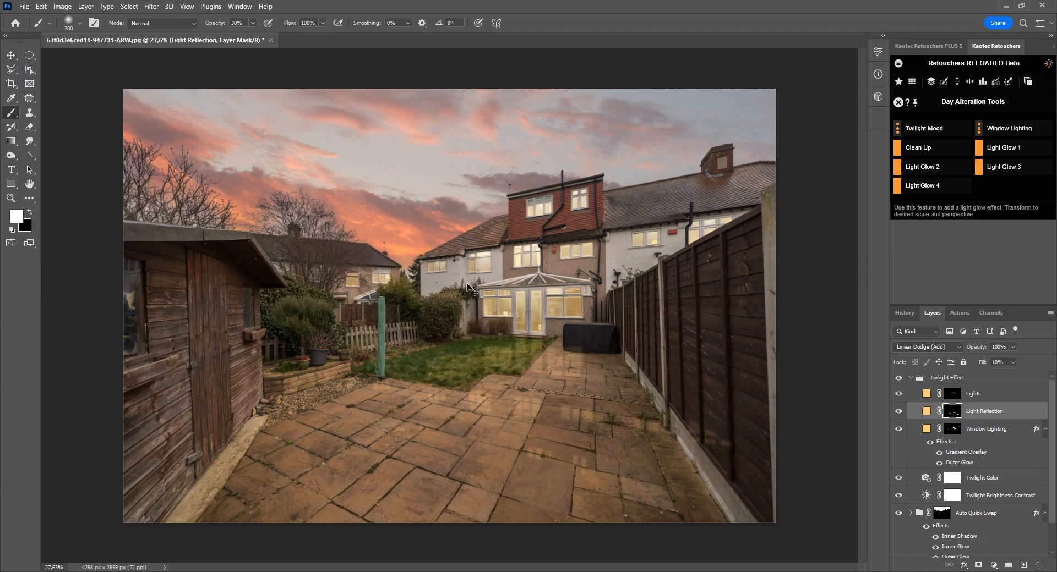
{"action": "key", "text": "ctrl+t"}
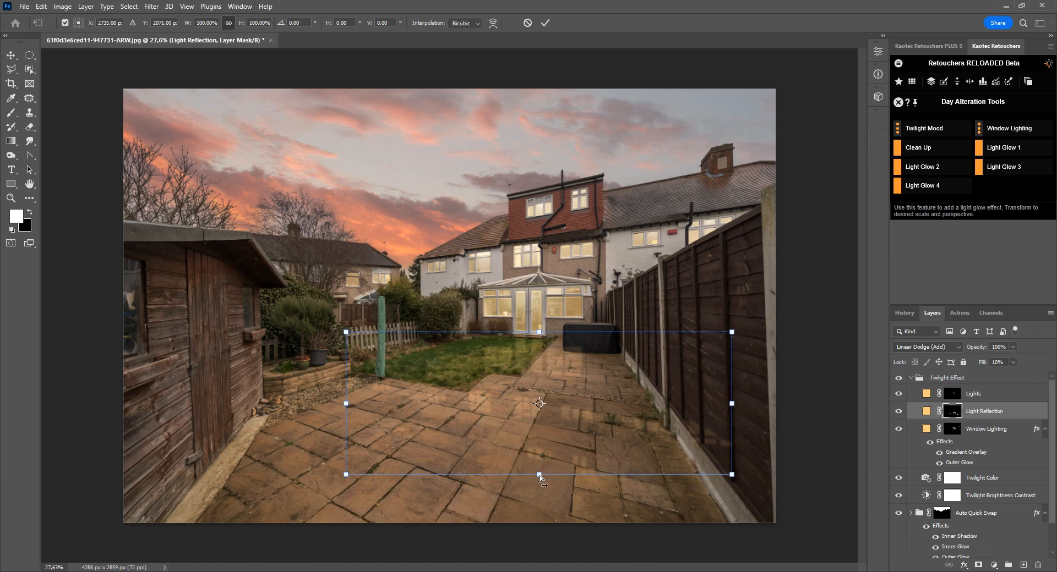
{"action": "mouse_move", "coordinate": [539, 475]}
{"action": "left_mouse_down"}
{"action": "mouse_move", "coordinate": [484, 468]}
{"action": "mouse_move", "coordinate": [417, 421]}
{"action": "mouse_move", "coordinate": [367, 406]}
{"action": "mouse_move", "coordinate": [455, 435]}
{"action": "left_mouse_up"}
{"action": "key", "text": "Return"}
{"action": "key", "text": "b"}
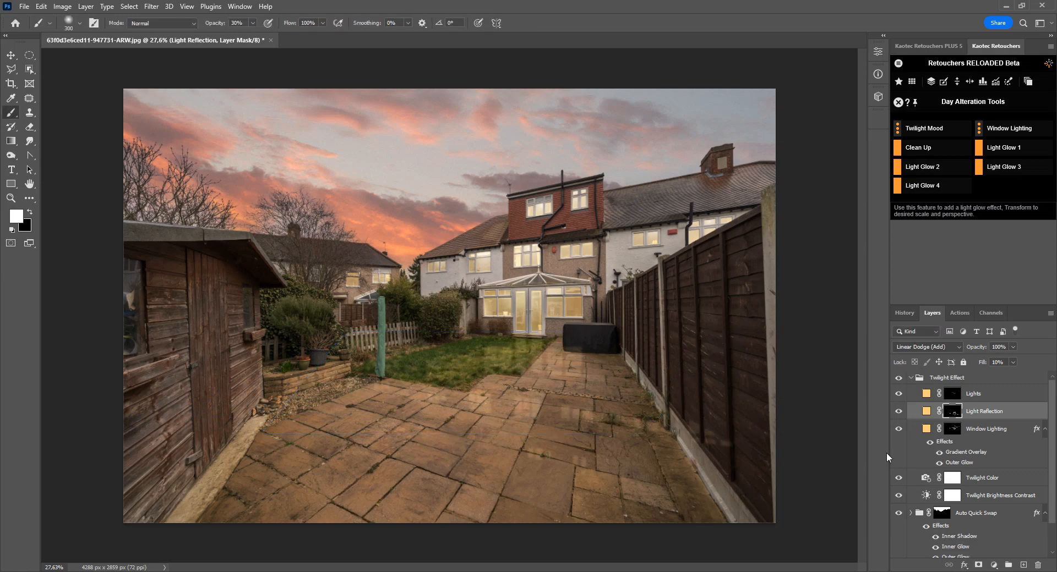
Step: Display the Light Reflection mask on its own and paint black at 30% opacity over its window shapes on the fence side
{"action": "left_click", "coordinate": [951, 414], "text": "alt"}
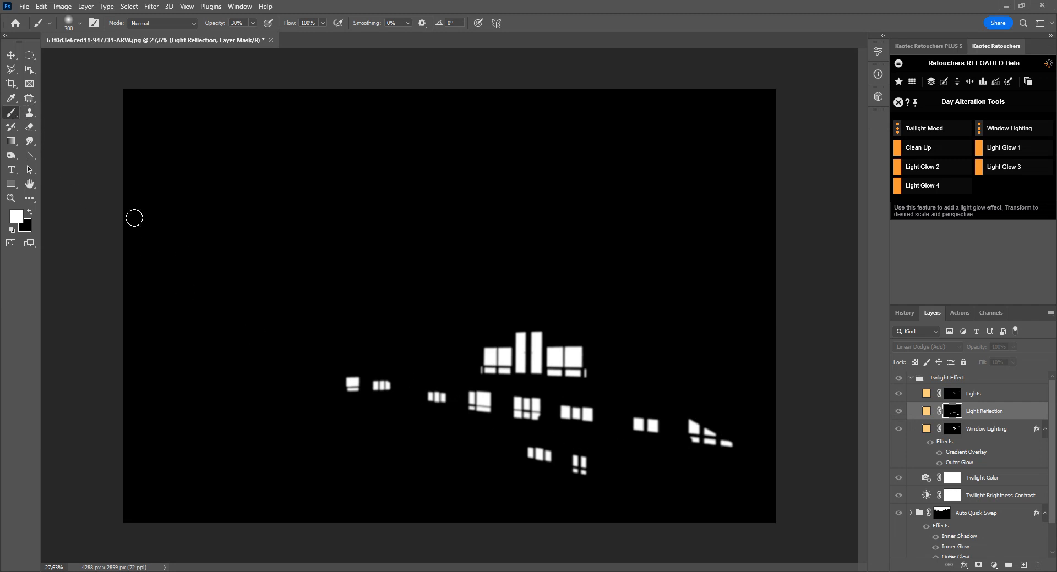
{"action": "key", "text": "x"}
{"action": "left_click_drag", "start_coordinate": [641, 426], "coordinate": [726, 435]}
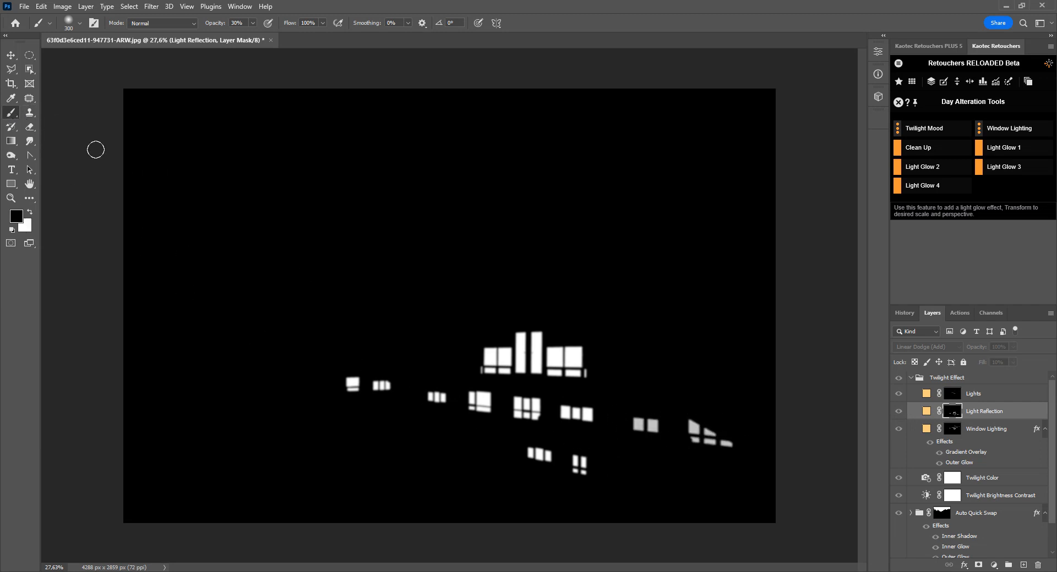
Step: Switch to the Pencil tool, enlarge it to about 400 and fully black out the faded fence-side window shapes in the Light Reflection mask
{"action": "right_click", "coordinate": [11, 113]}
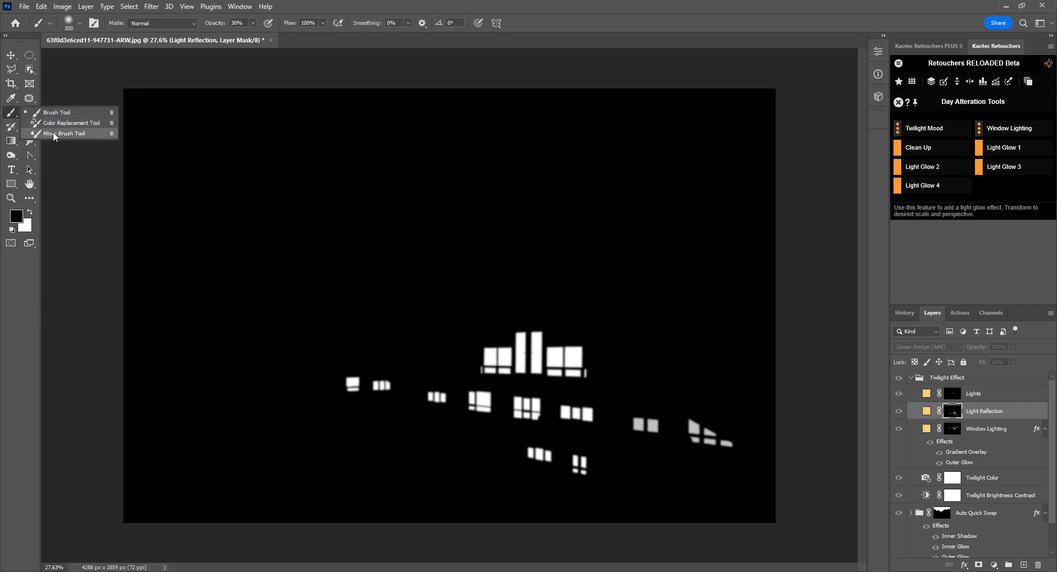
{"action": "left_click", "coordinate": [15, 115]}
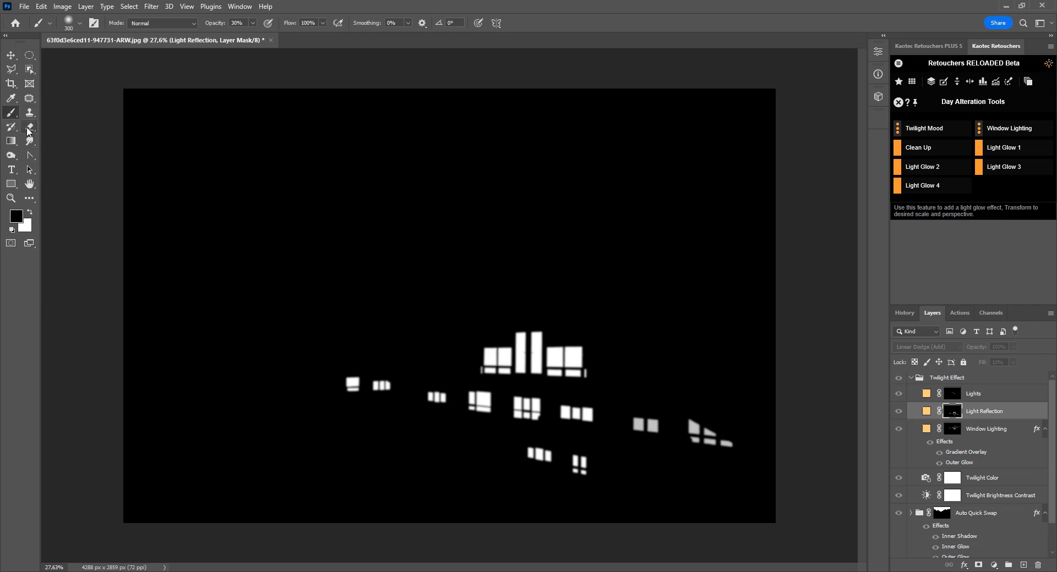
{"action": "left_click", "coordinate": [30, 200]}
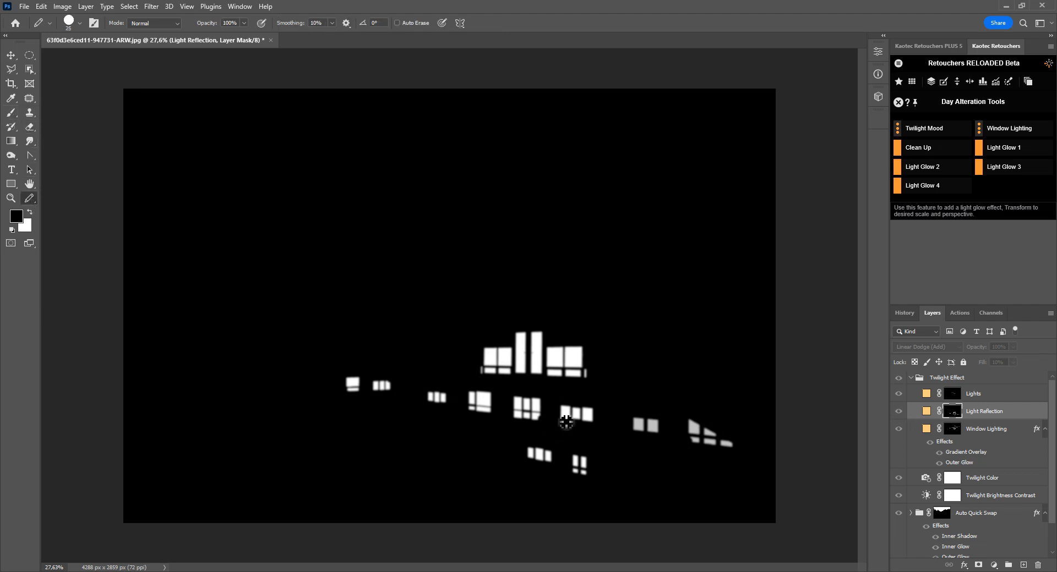
{"action": "key", "text": "bracketright"}
{"action": "key", "text": "bracketright"}
{"action": "key", "text": "bracketright"}
{"action": "key", "text": "bracketright"}
{"action": "key", "text": "bracketright"}
{"action": "key", "text": "bracketright"}
{"action": "key", "text": "bracketright"}
{"action": "key", "text": "bracketright"}
{"action": "key", "text": "bracketright"}
{"action": "key", "text": "bracketright"}
{"action": "key", "text": "bracketright"}
{"action": "key", "text": "bracketright"}
{"action": "key", "text": "bracketright"}
{"action": "key", "text": "bracketright"}
{"action": "key", "text": "bracketright"}
{"action": "key", "text": "bracketright"}
{"action": "left_click", "coordinate": [710, 434]}
{"action": "key", "text": "bracketleft"}
{"action": "left_click", "coordinate": [631, 421]}
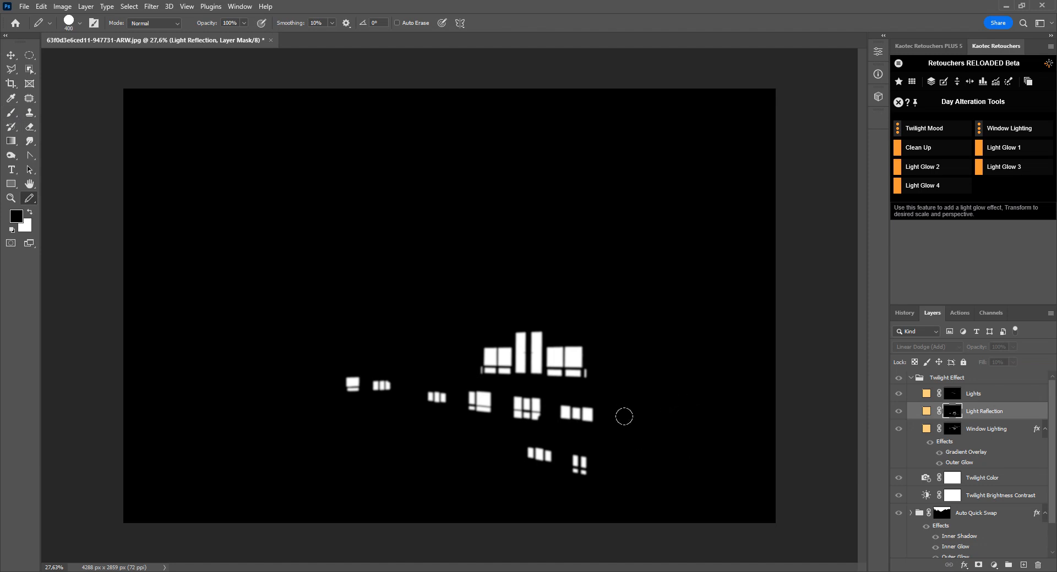
Step: Black out every remaining window shape except the conservatory's in the Light Reflection mask and return to the normal image view
{"action": "mouse_move", "coordinate": [349, 378]}
{"action": "left_mouse_down"}
{"action": "mouse_move", "coordinate": [387, 385]}
{"action": "mouse_move", "coordinate": [399, 375]}
{"action": "mouse_move", "coordinate": [398, 415]}
{"action": "mouse_move", "coordinate": [487, 446]}
{"action": "mouse_move", "coordinate": [609, 451]}
{"action": "left_mouse_up"}
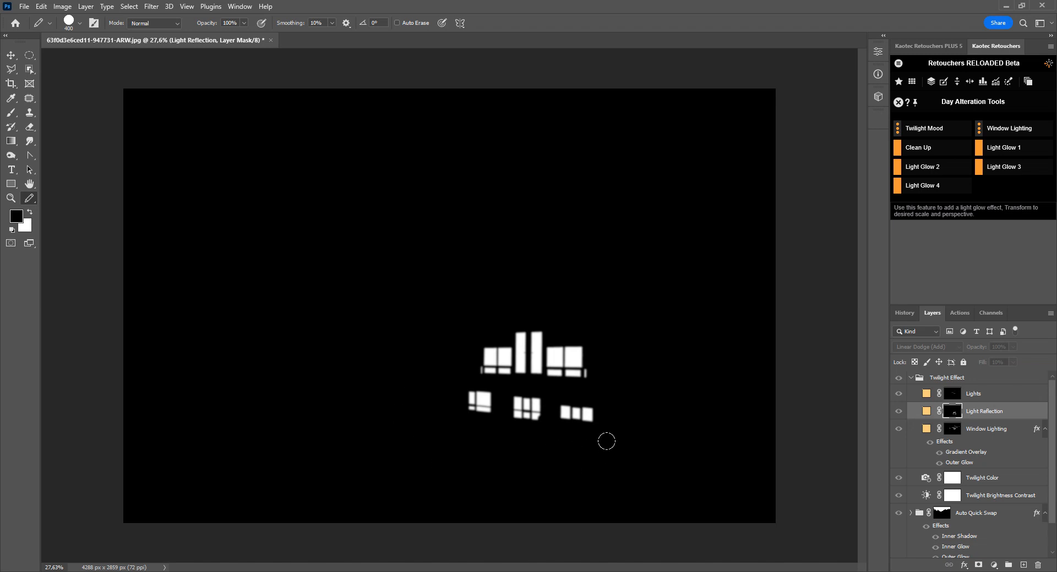
{"action": "left_click_drag", "start_coordinate": [578, 407], "coordinate": [438, 394]}
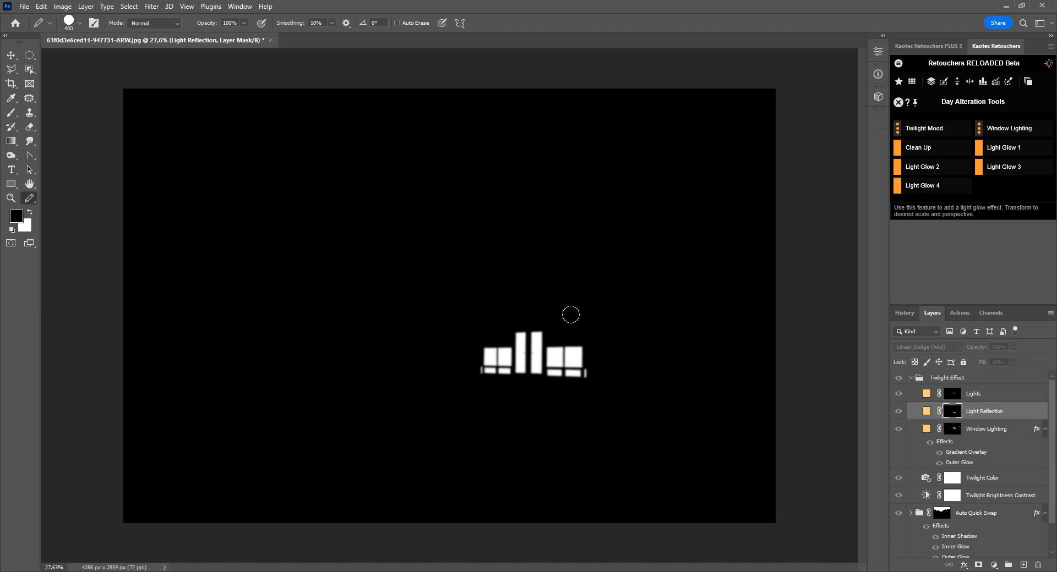
{"action": "left_click", "coordinate": [949, 414], "text": "alt"}
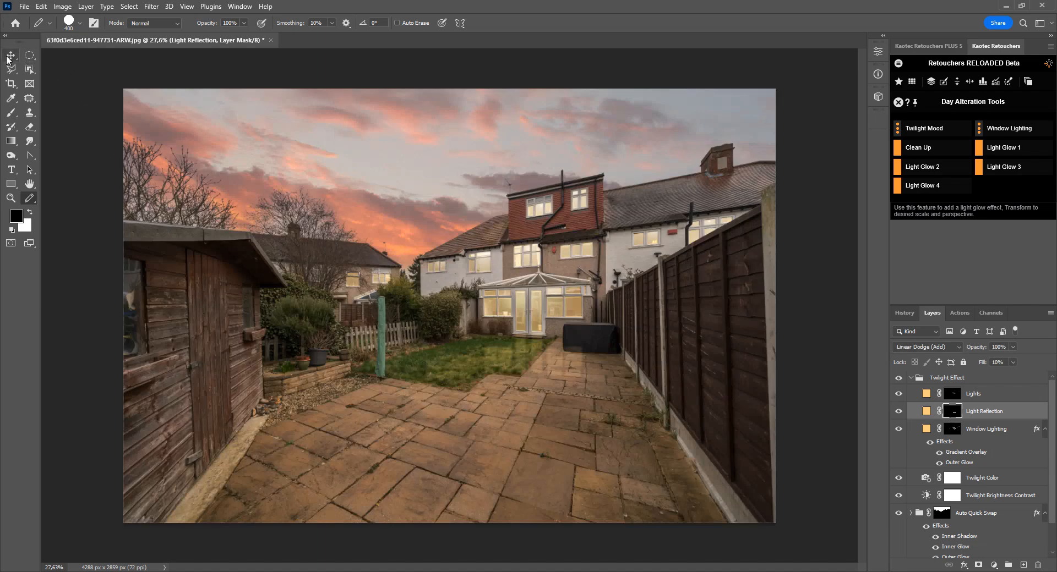
{"action": "left_click", "coordinate": [7, 60]}
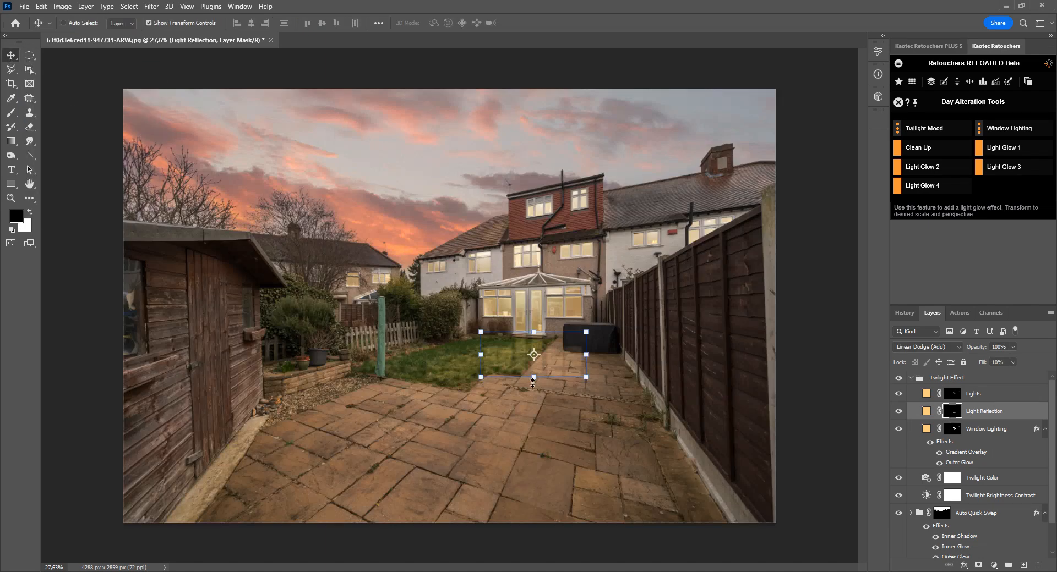
{"action": "left_click_drag", "start_coordinate": [533, 378], "coordinate": [466, 358], "text": "ctrl"}
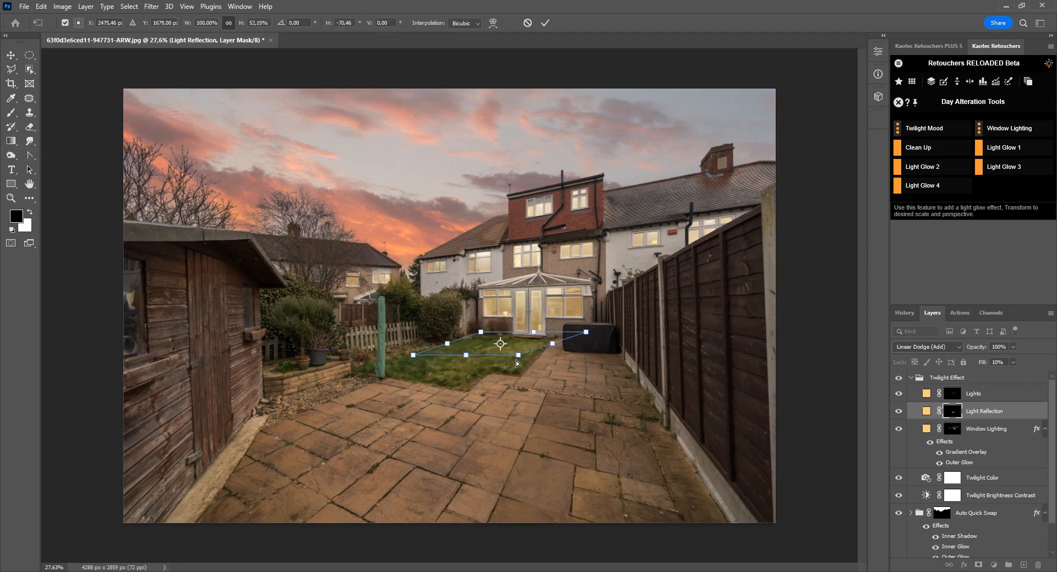
{"action": "key", "text": "Escape"}
Step: Skew the Light Reflection mask's window shapes and stretch their near corners so the reflection spreads across the lawn and patio
{"action": "scroll", "coordinate": [521, 388], "scroll_direction": "up", "scroll_amount": 5}
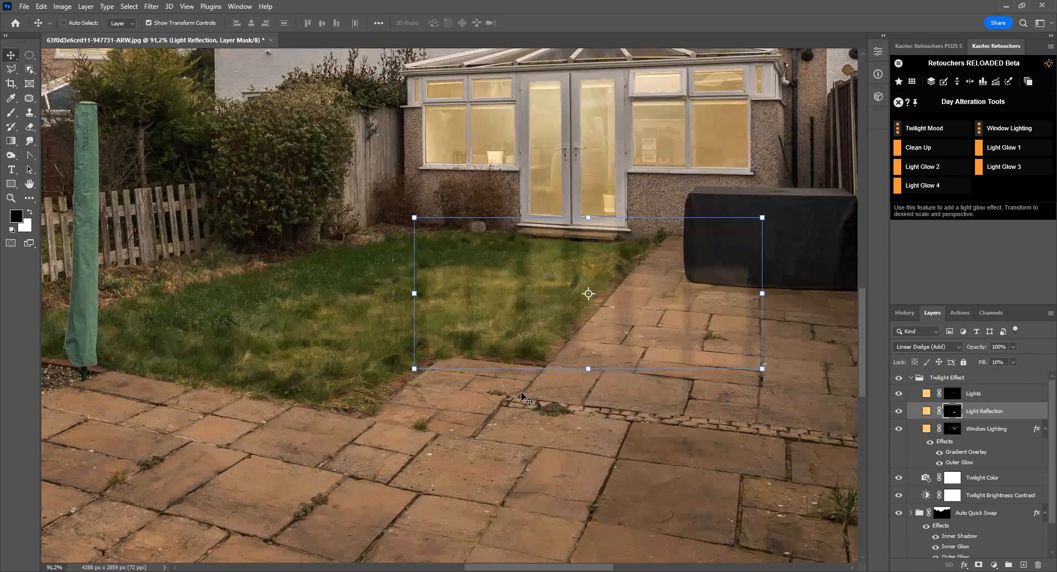
{"action": "scroll", "coordinate": [520, 392], "scroll_direction": "down", "scroll_amount": 2}
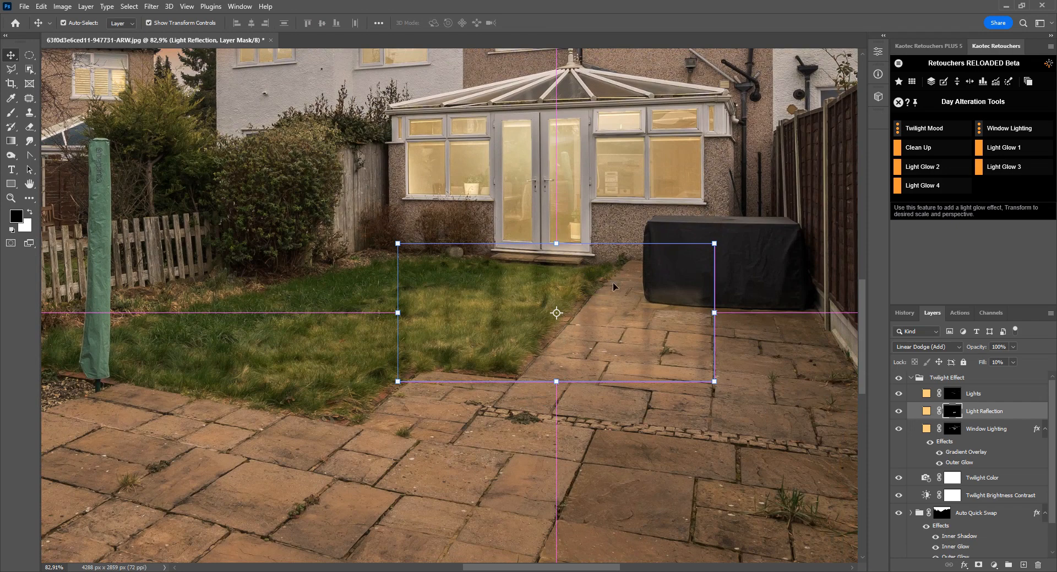
{"action": "left_click_drag", "start_coordinate": [553, 382], "coordinate": [406, 364]}
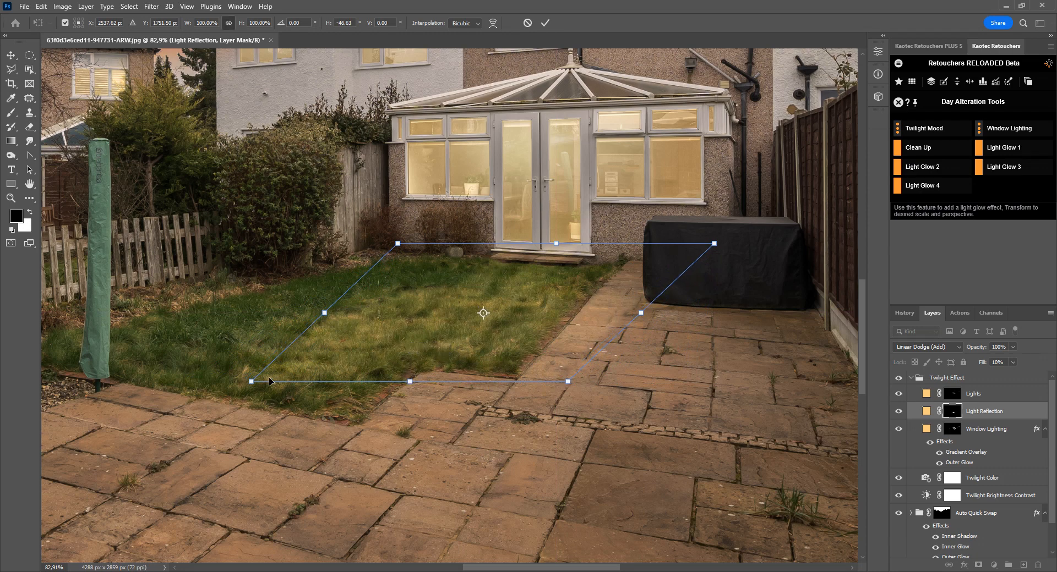
{"action": "left_click_drag", "start_coordinate": [255, 384], "coordinate": [102, 338]}
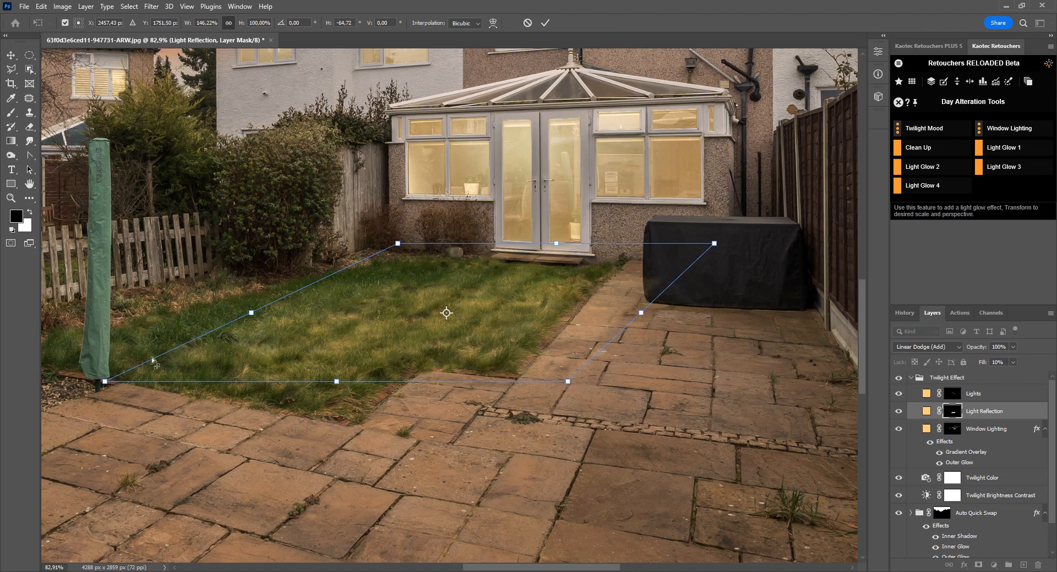
{"action": "scroll", "coordinate": [172, 363], "scroll_direction": "down", "scroll_amount": 3}
{"action": "left_click_drag", "start_coordinate": [177, 368], "coordinate": [366, 388]}
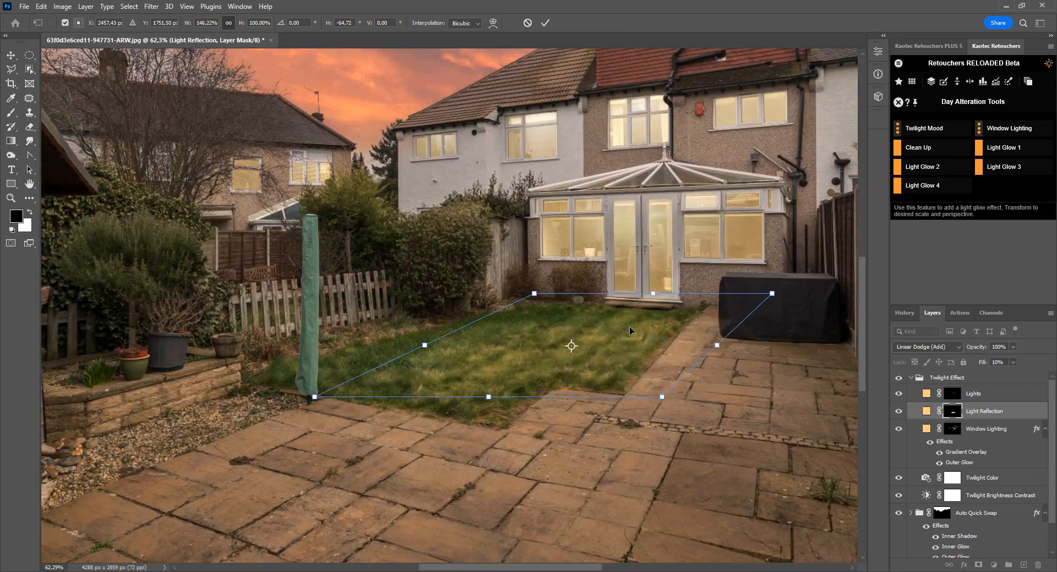
{"action": "left_click_drag", "start_coordinate": [316, 398], "coordinate": [259, 374]}
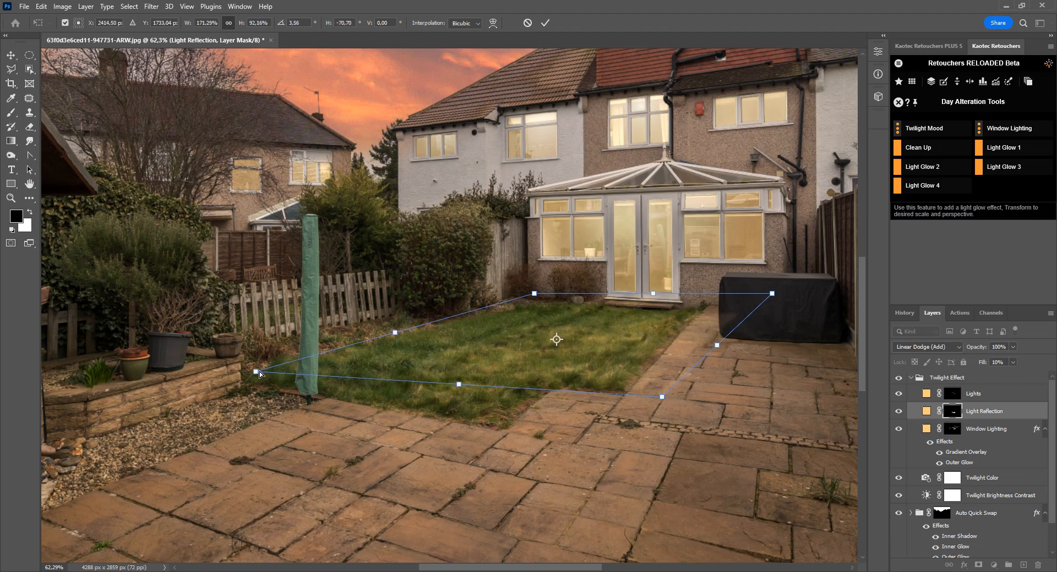
{"action": "left_click_drag", "start_coordinate": [664, 397], "coordinate": [743, 407]}
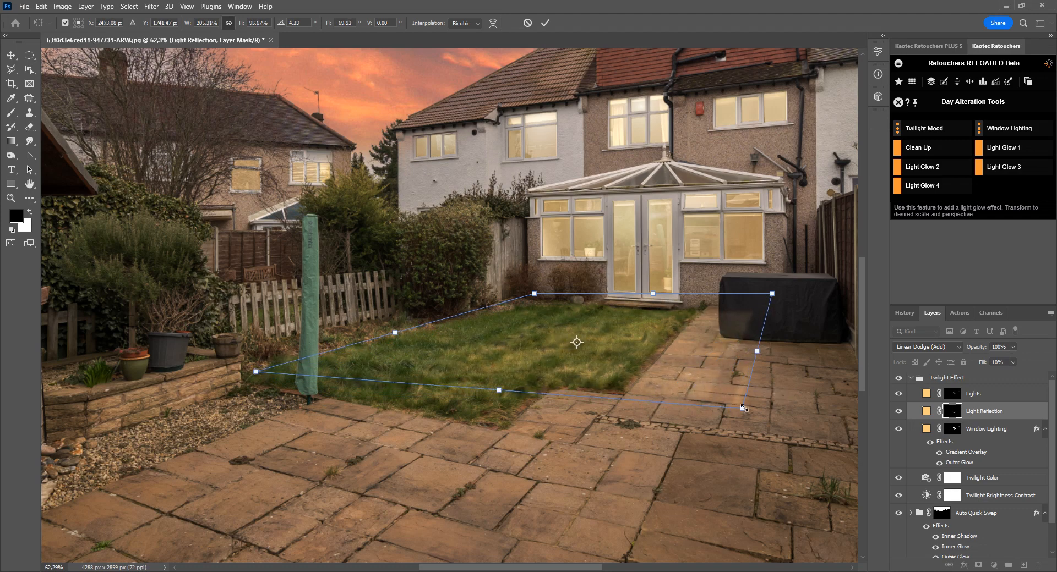
{"action": "key", "text": "Return"}
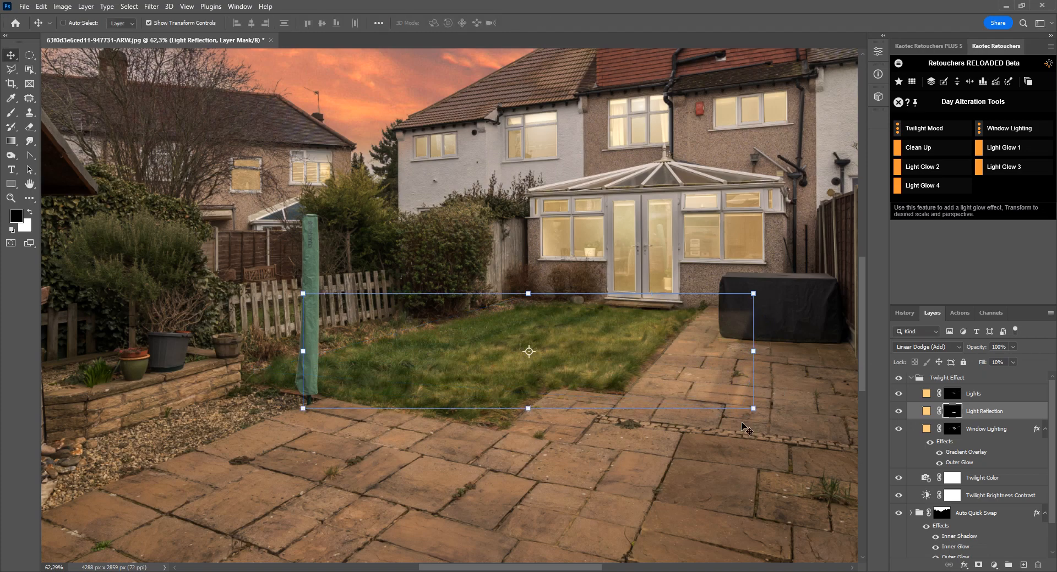
Step: Examine the reshaped light reflection in the image and as a mask, checking the lawn, patio and black covered box
{"action": "scroll", "coordinate": [740, 422], "scroll_direction": "up", "scroll_amount": 2}
{"action": "left_click", "coordinate": [954, 412], "text": "alt"}
{"action": "left_click", "coordinate": [955, 412], "text": "alt"}
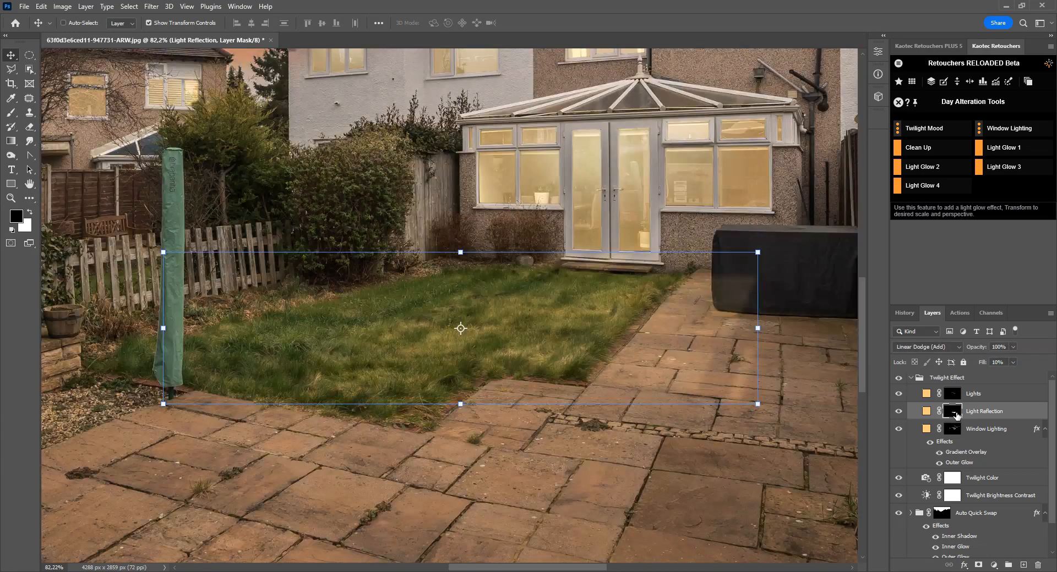
{"action": "scroll", "coordinate": [653, 343], "scroll_direction": "down", "scroll_amount": 4}
{"action": "scroll", "coordinate": [653, 342], "scroll_direction": "up", "scroll_amount": 1}
{"action": "key", "text": "z"}
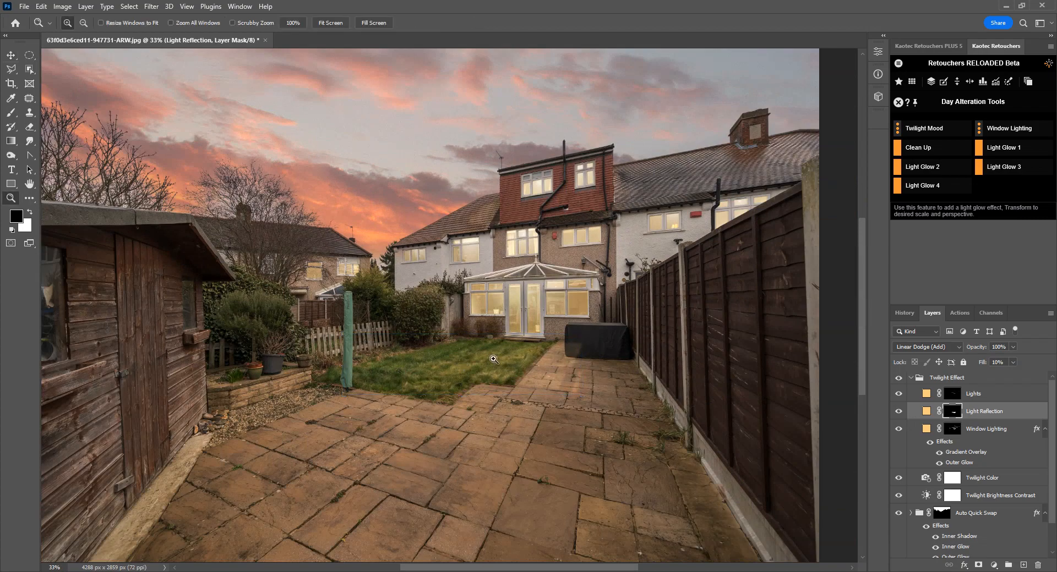
{"action": "left_click_drag", "start_coordinate": [494, 361], "coordinate": [730, 424]}
{"action": "left_click", "coordinate": [953, 413], "text": "alt"}
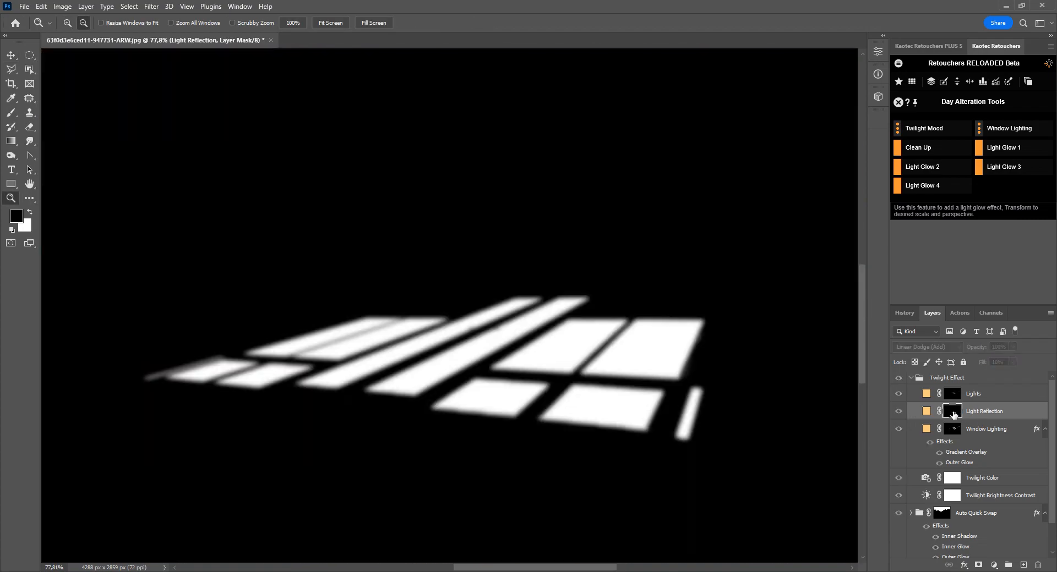
{"action": "left_click", "coordinate": [954, 413], "text": "alt"}
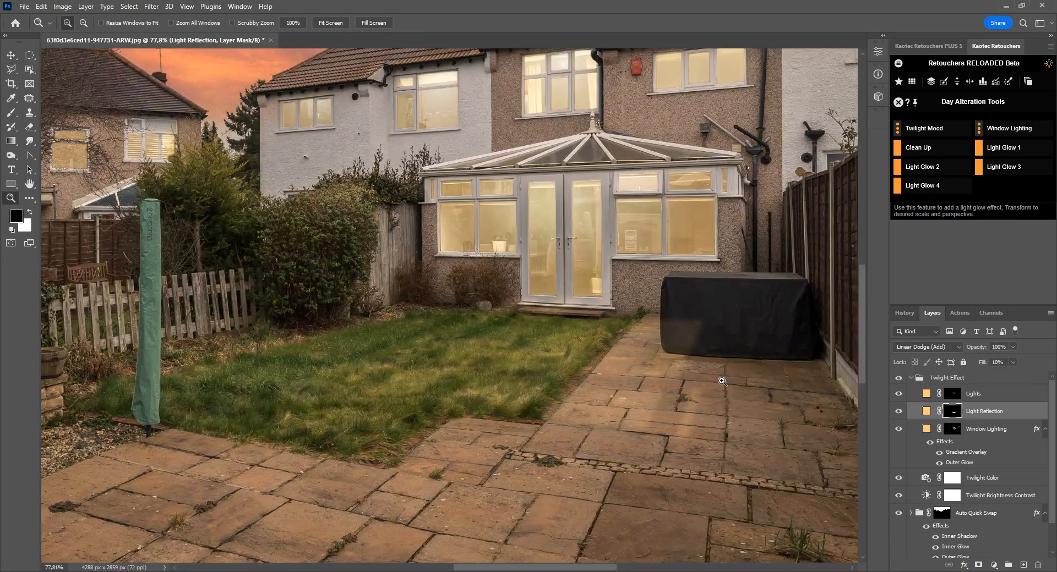
{"action": "scroll", "coordinate": [644, 369], "scroll_direction": "down", "scroll_amount": 3}
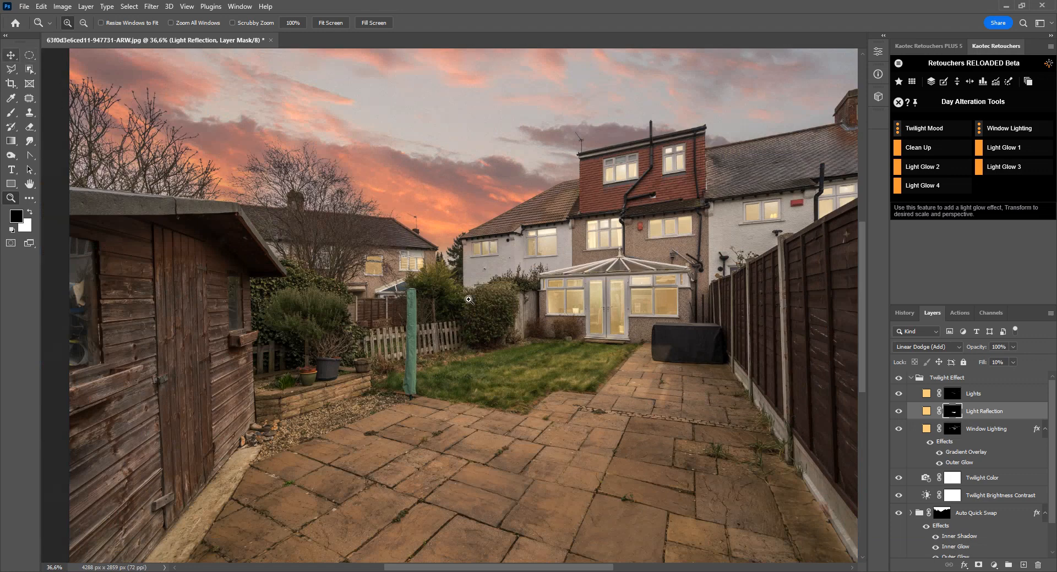
{"action": "scroll", "coordinate": [501, 322], "scroll_direction": "down", "scroll_amount": 3}
{"action": "scroll", "coordinate": [495, 353], "scroll_direction": "up", "scroll_amount": 2}
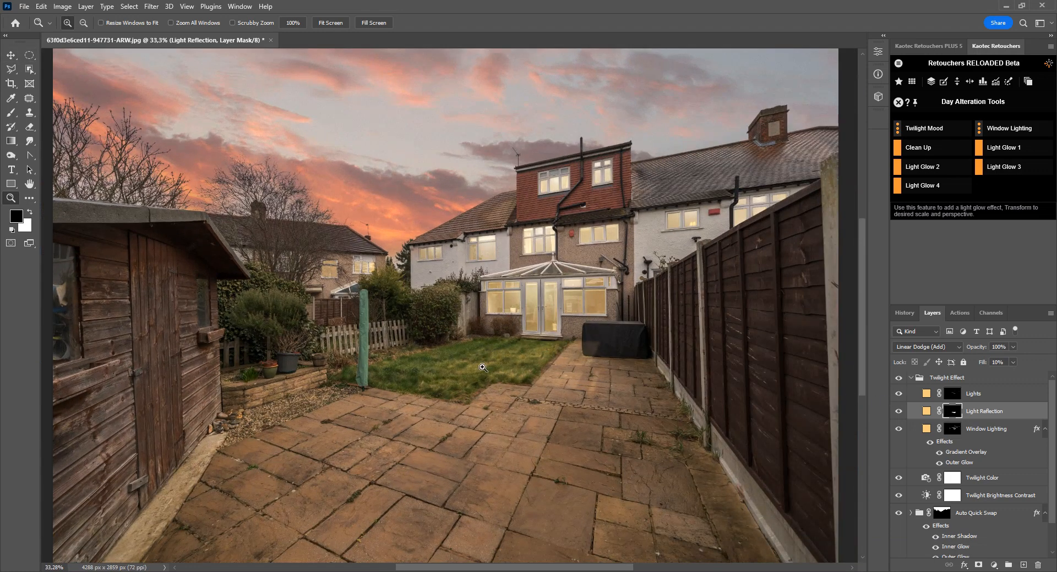
{"action": "scroll", "coordinate": [641, 368], "scroll_direction": "up", "scroll_amount": 4}
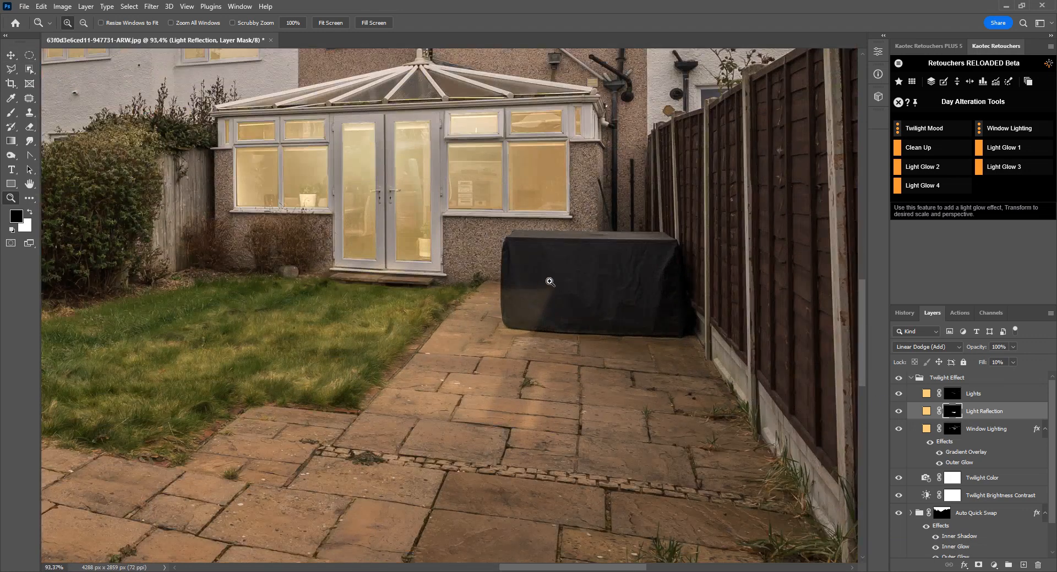
{"action": "scroll", "coordinate": [549, 282], "scroll_direction": "up", "scroll_amount": 1}
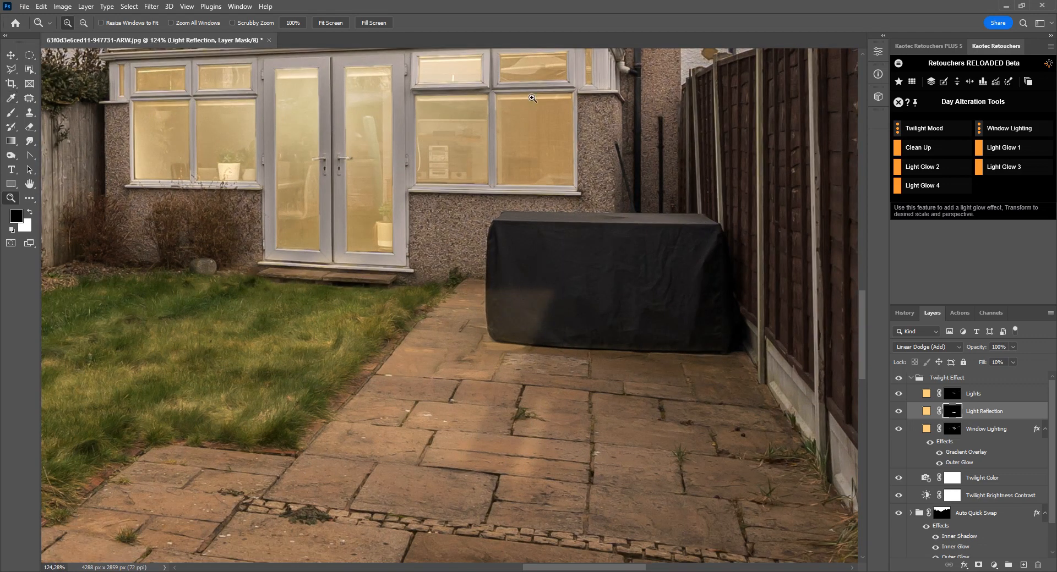
Step: Paint black with a size 60 brush at 100% opacity on the Light Reflection mask over the black covered box
{"action": "left_click", "coordinate": [10, 114]}
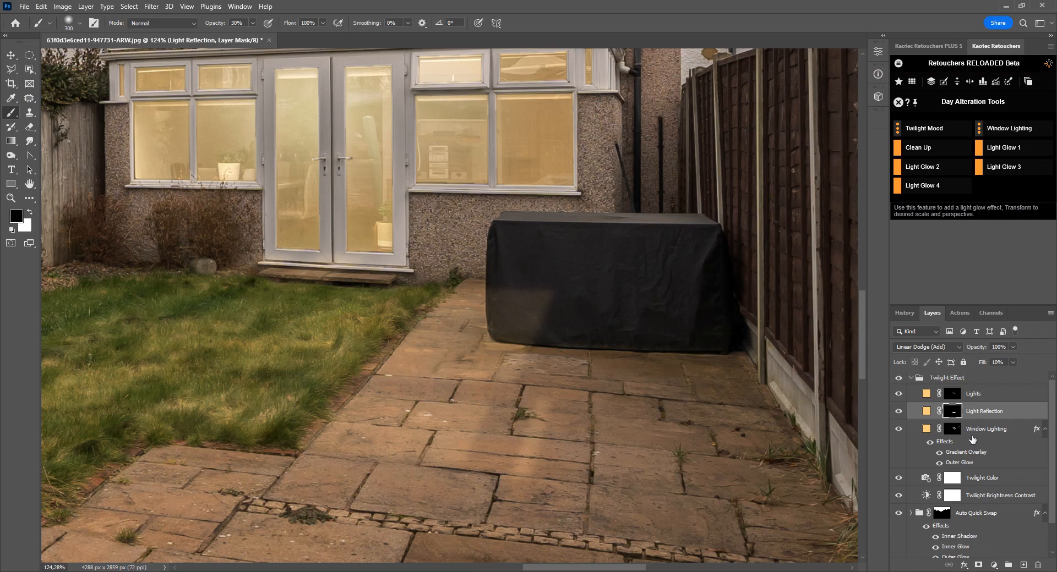
{"action": "left_click", "coordinate": [955, 417], "text": "alt"}
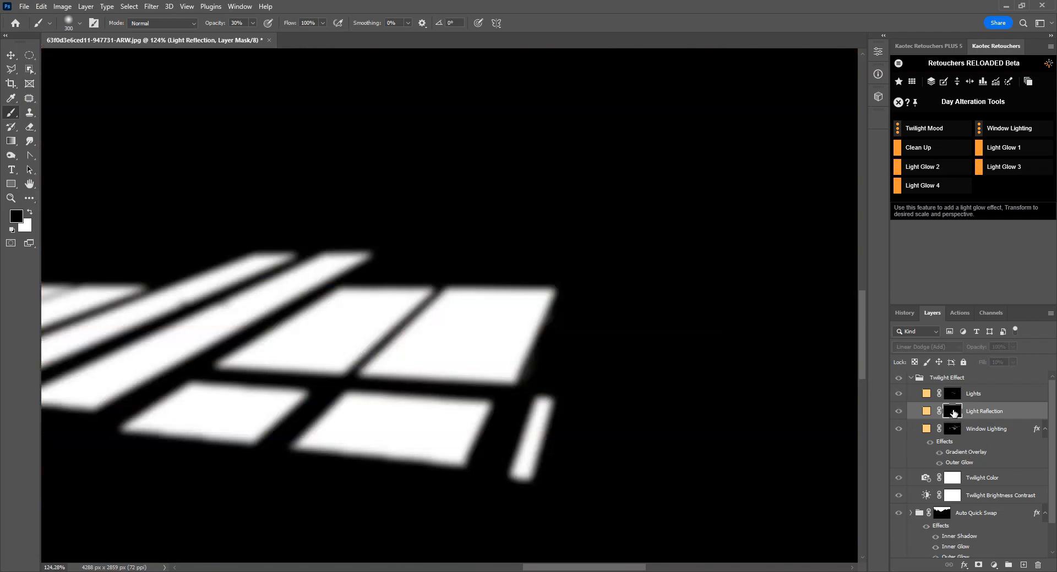
{"action": "left_click", "coordinate": [954, 413], "text": "alt"}
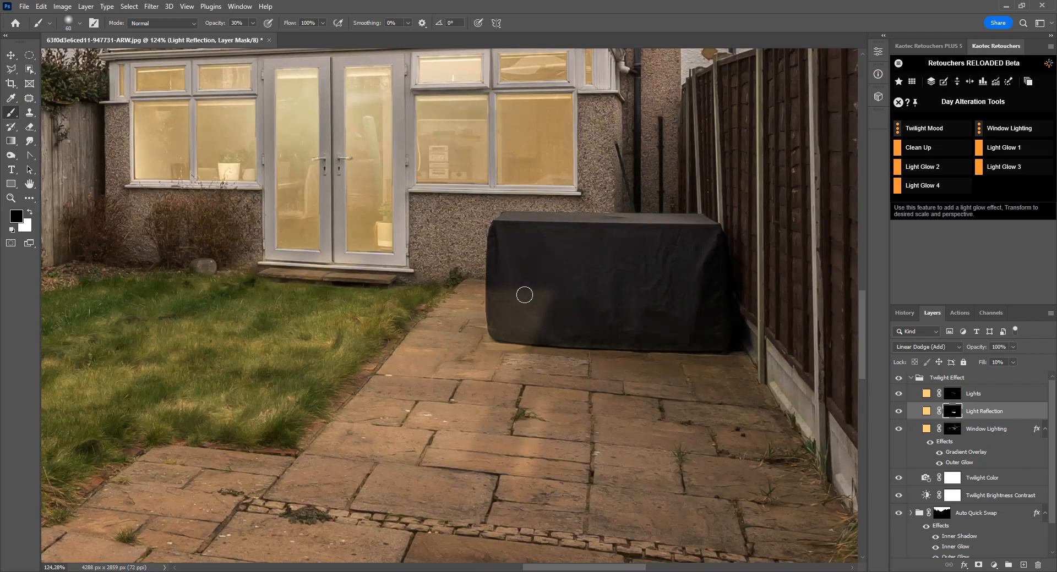
{"action": "left_click_drag", "start_coordinate": [209, 25], "coordinate": [239, 23]}
{"action": "mouse_move", "coordinate": [495, 295]}
{"action": "left_mouse_down"}
{"action": "mouse_move", "coordinate": [490, 311]}
{"action": "mouse_move", "coordinate": [539, 320]}
{"action": "left_mouse_up"}
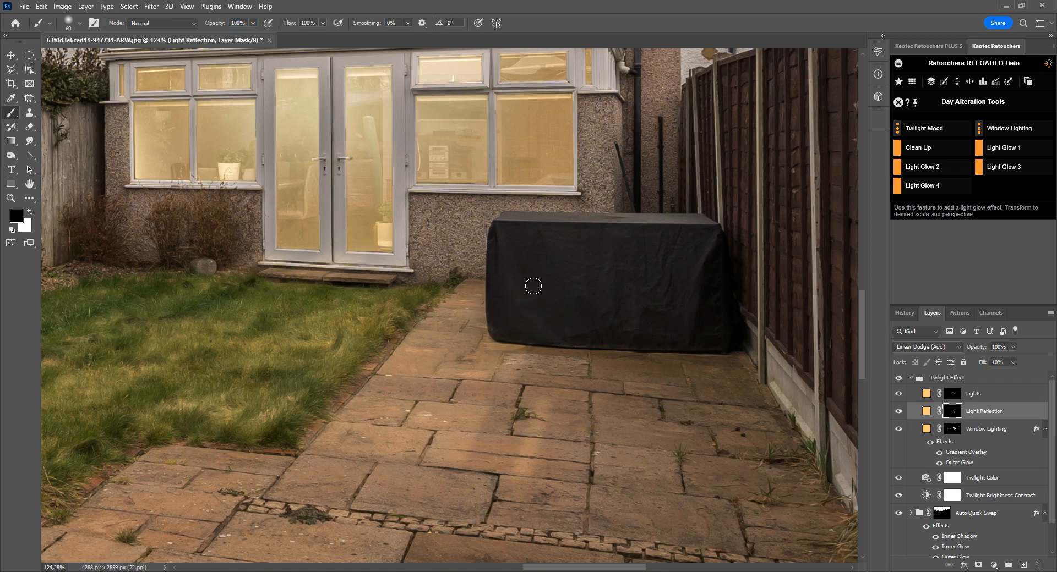
Step: Enlarge the brush to 600 and paint out the reflection on the patio slabs in front of the covered box
{"action": "scroll", "coordinate": [584, 327], "scroll_direction": "down", "scroll_amount": 5}
{"action": "scroll", "coordinate": [587, 331], "scroll_direction": "up", "scroll_amount": 3}
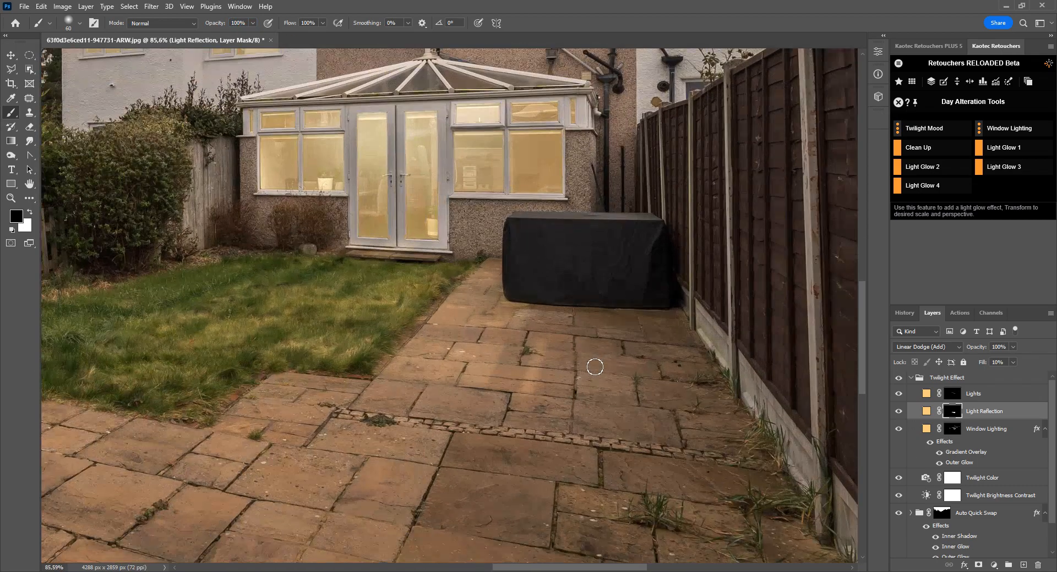
{"action": "scroll", "coordinate": [589, 364], "scroll_direction": "down", "scroll_amount": 1}
{"action": "key", "text": "bracketright"}
{"action": "key", "text": "bracketright"}
{"action": "key", "text": "bracketright"}
{"action": "key", "text": "bracketright"}
{"action": "key", "text": "bracketright"}
{"action": "key", "text": "bracketright"}
{"action": "key", "text": "bracketright"}
{"action": "key", "text": "bracketright"}
{"action": "key", "text": "bracketright"}
{"action": "key", "text": "bracketright"}
{"action": "key", "text": "bracketright"}
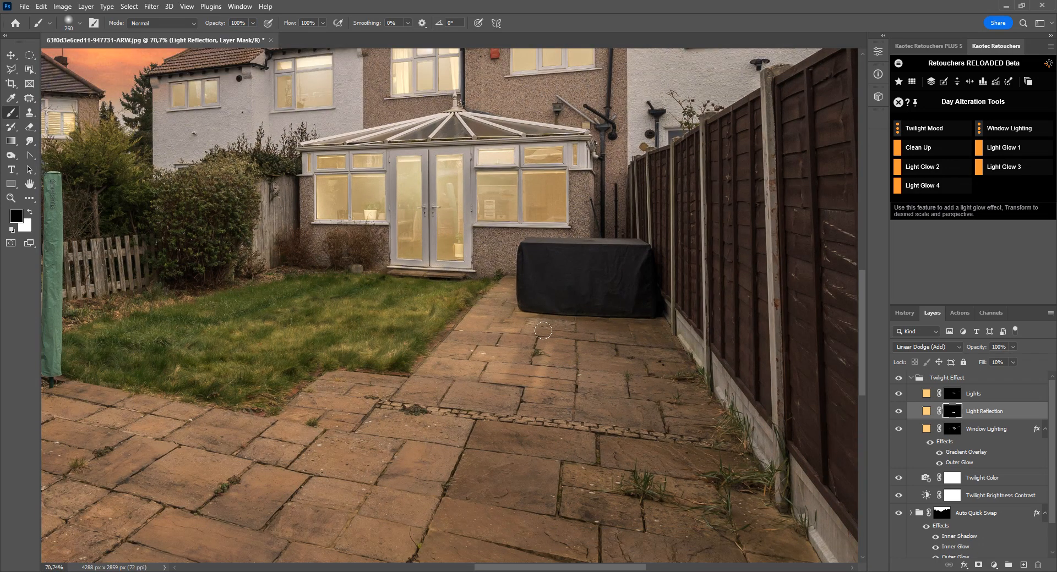
{"action": "key", "text": "bracketleft"}
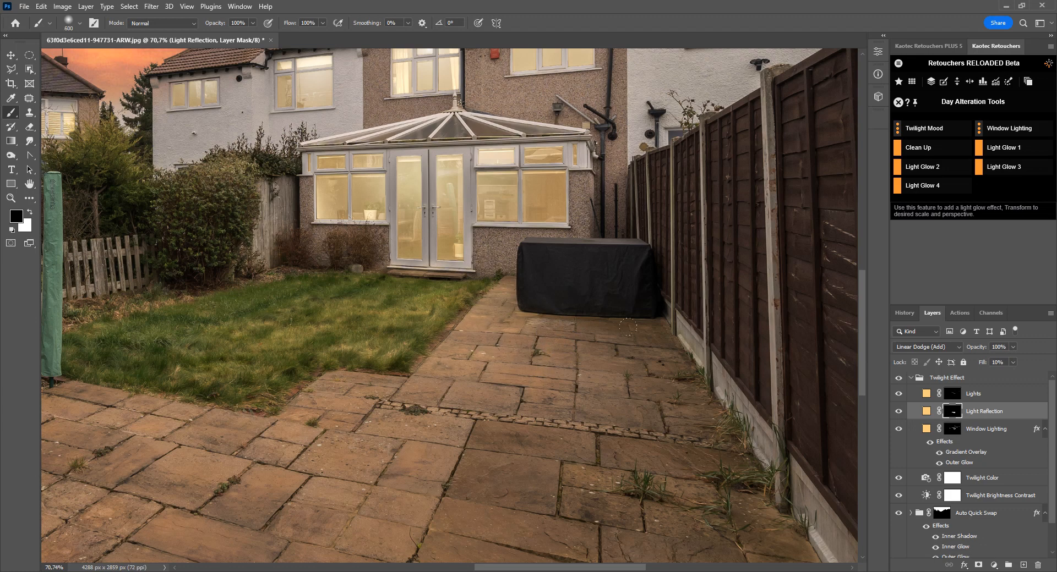
{"action": "scroll", "coordinate": [628, 327], "scroll_direction": "down", "scroll_amount": 3}
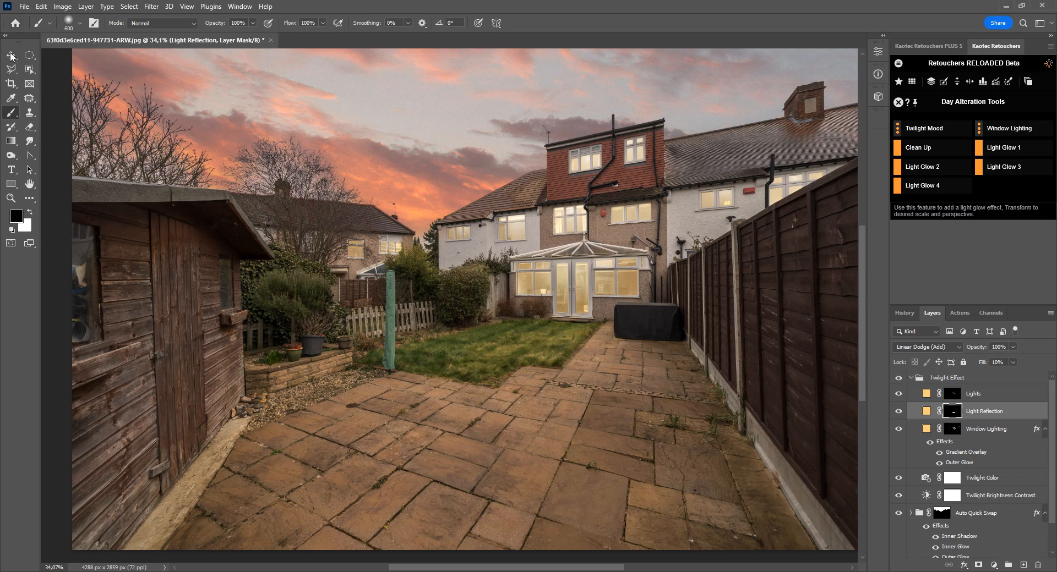
Step: Transform the Light Reflection mask again, skewing it towards the fence and pulling its near corners inward to shorten the reflection
{"action": "left_click", "coordinate": [11, 55]}
{"action": "scroll", "coordinate": [498, 357], "scroll_direction": "up", "scroll_amount": 2}
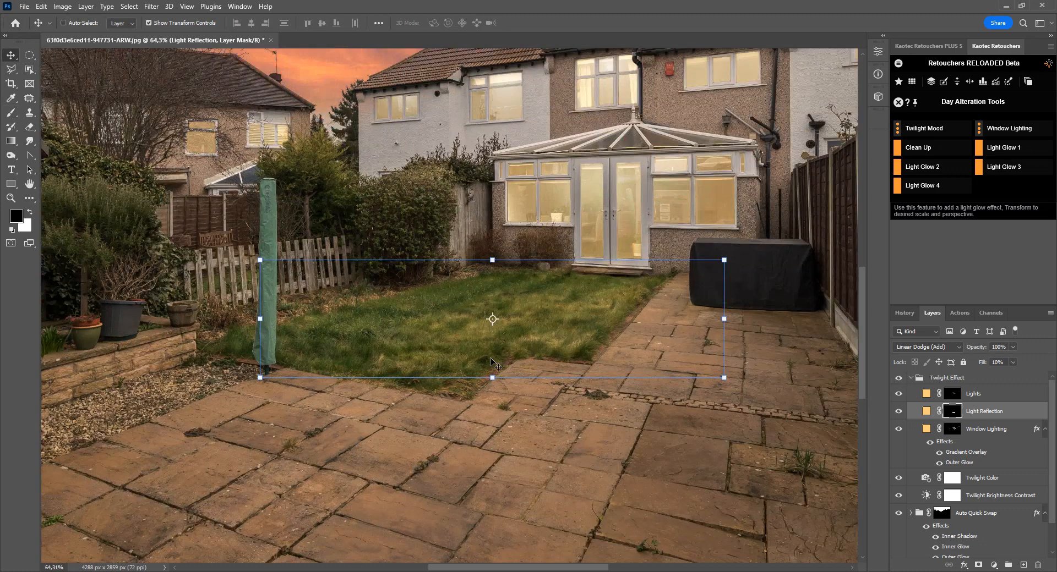
{"action": "left_click", "coordinate": [491, 378]}
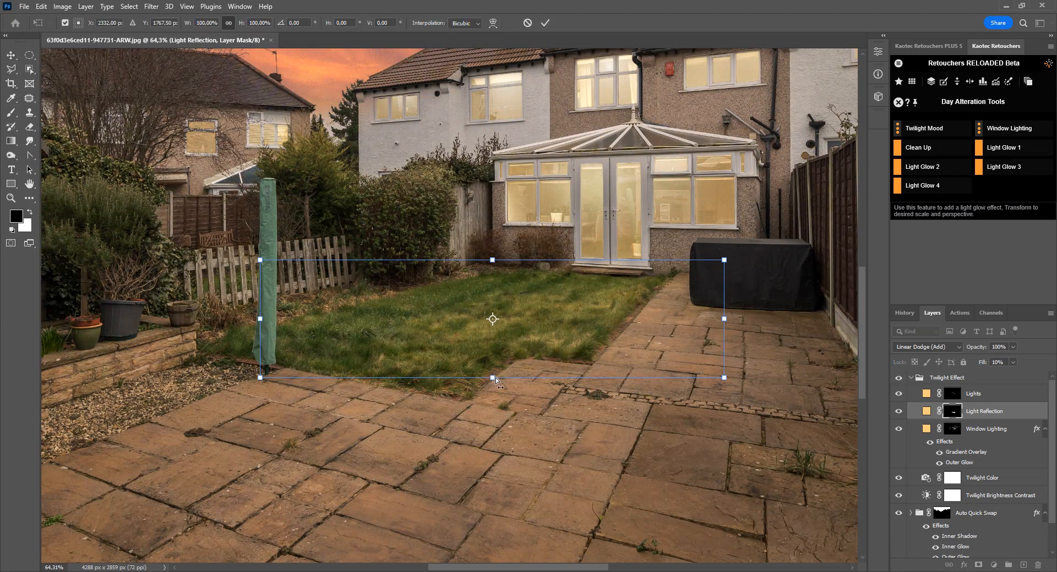
{"action": "left_click_drag", "start_coordinate": [495, 378], "coordinate": [532, 363]}
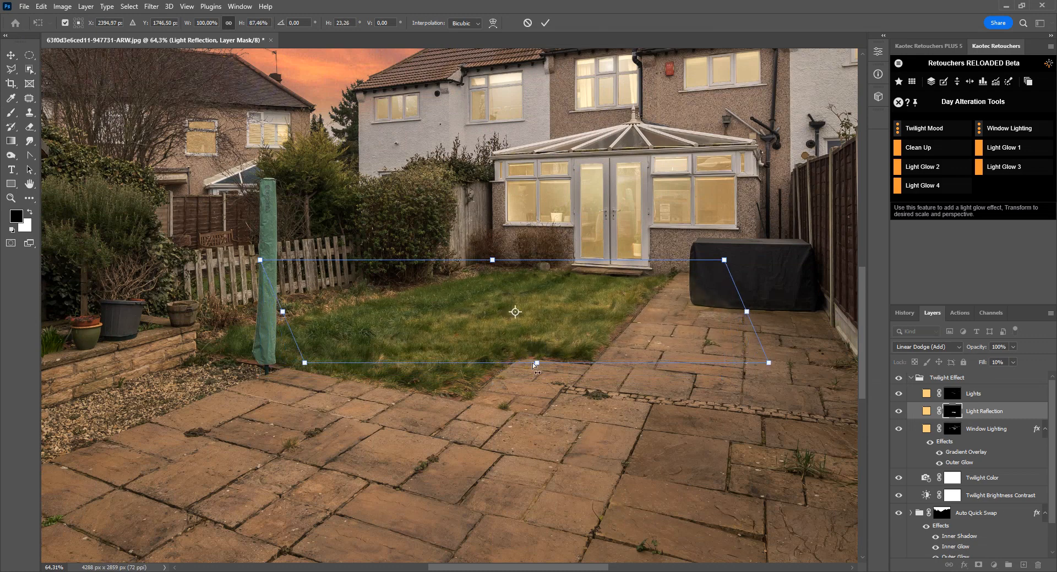
{"action": "left_click_drag", "start_coordinate": [306, 364], "coordinate": [358, 365]}
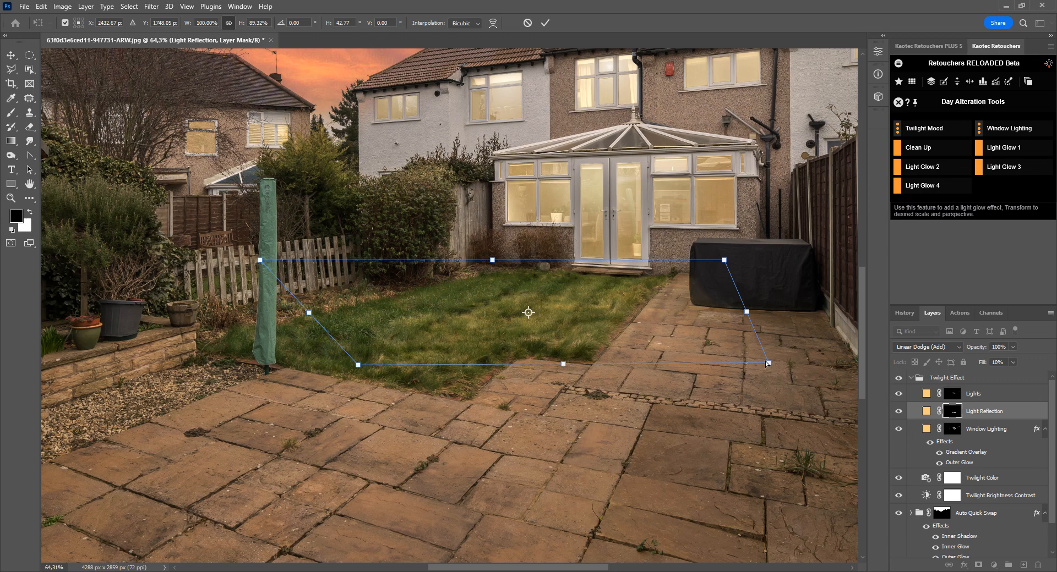
{"action": "left_click_drag", "start_coordinate": [768, 363], "coordinate": [733, 349]}
{"action": "left_click_drag", "start_coordinate": [358, 365], "coordinate": [345, 347]}
{"action": "key", "text": "Return"}
Step: Feather the Light Reflection mask by 10 px and set the layer's fill to 16%
{"action": "key", "text": "z"}
{"action": "key", "text": "ctrl+0"}
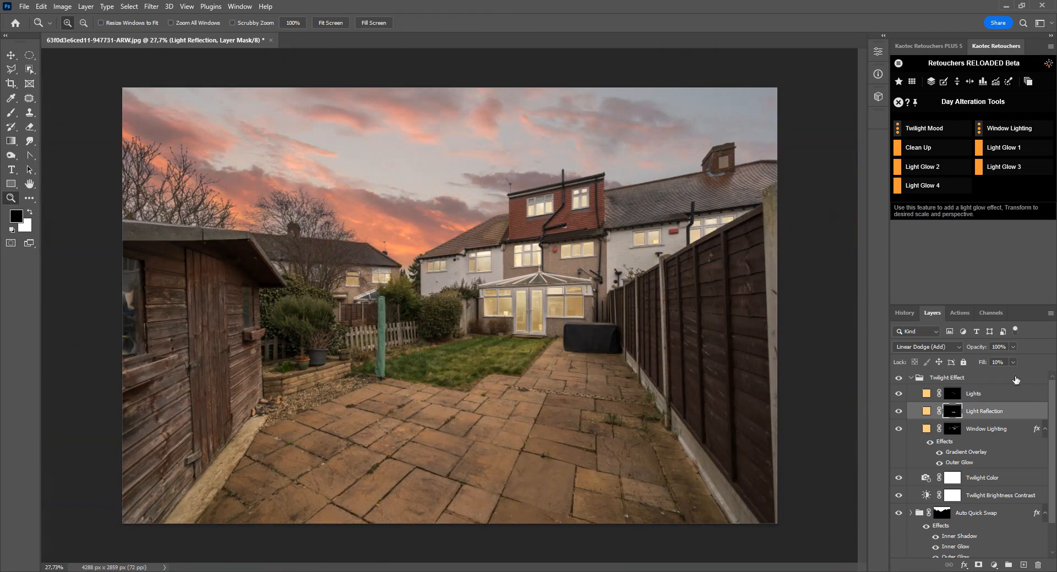
{"action": "double_click", "coordinate": [953, 411]}
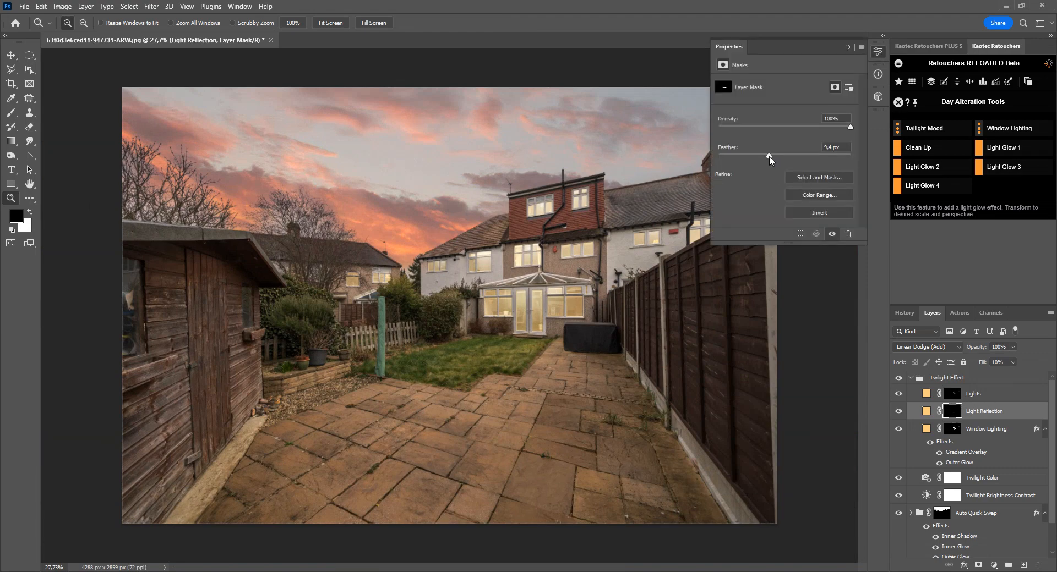
{"action": "left_click_drag", "start_coordinate": [764, 158], "coordinate": [771, 156]}
{"action": "left_click_drag", "start_coordinate": [984, 363], "coordinate": [989, 361]}
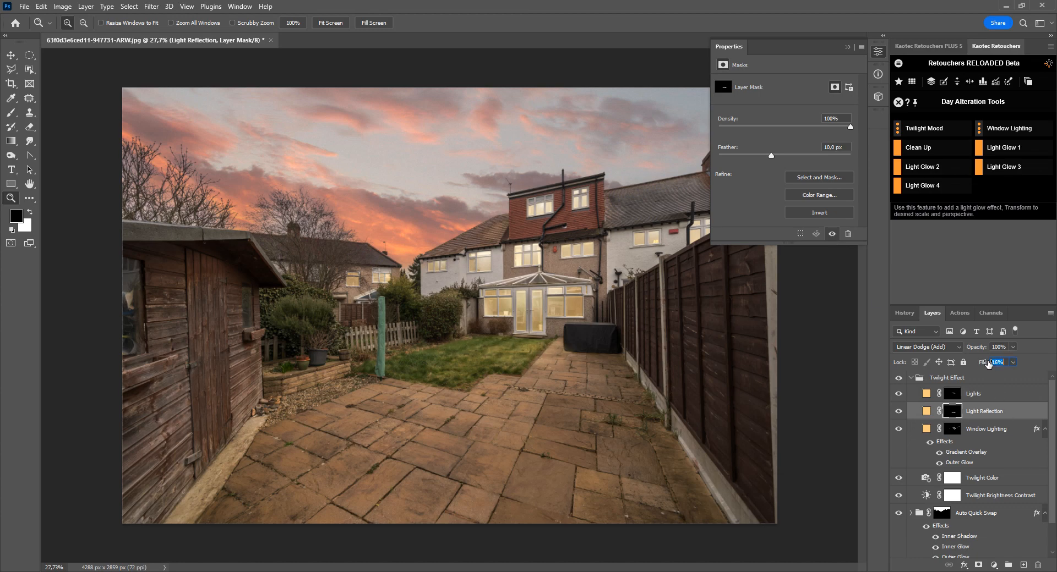
{"action": "left_click", "coordinate": [878, 51]}
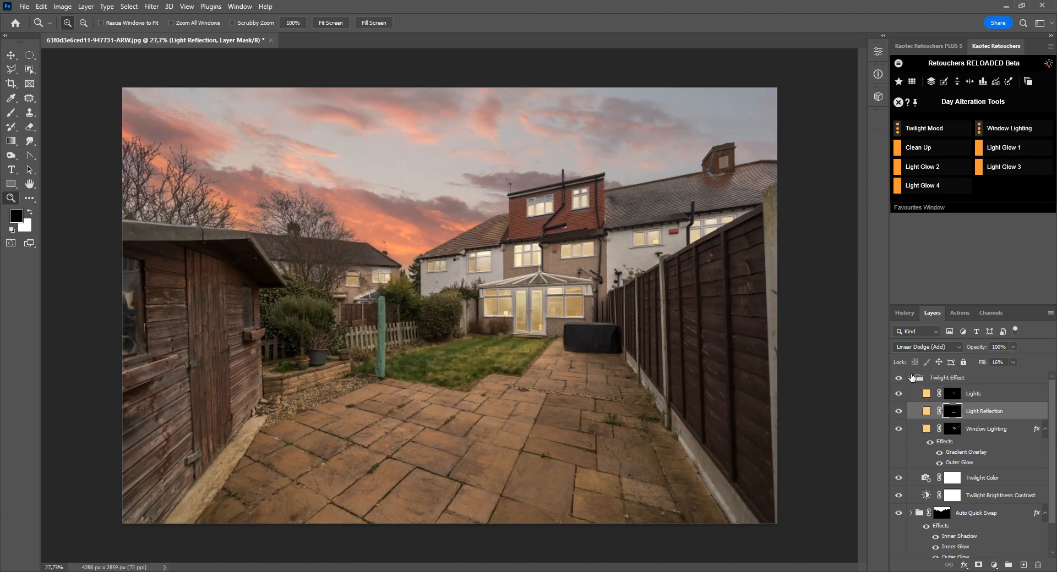
Step: Collapse the Twilight Effect group and hide, then show again, the twilight and sky groups to compare before and after
{"action": "left_click", "coordinate": [911, 377]}
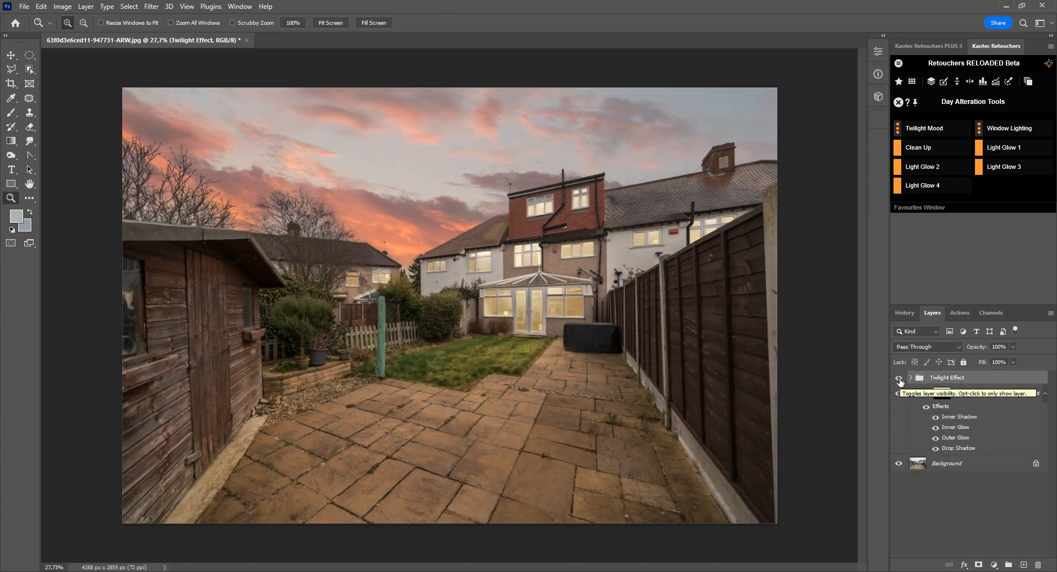
{"action": "left_click", "coordinate": [899, 380]}
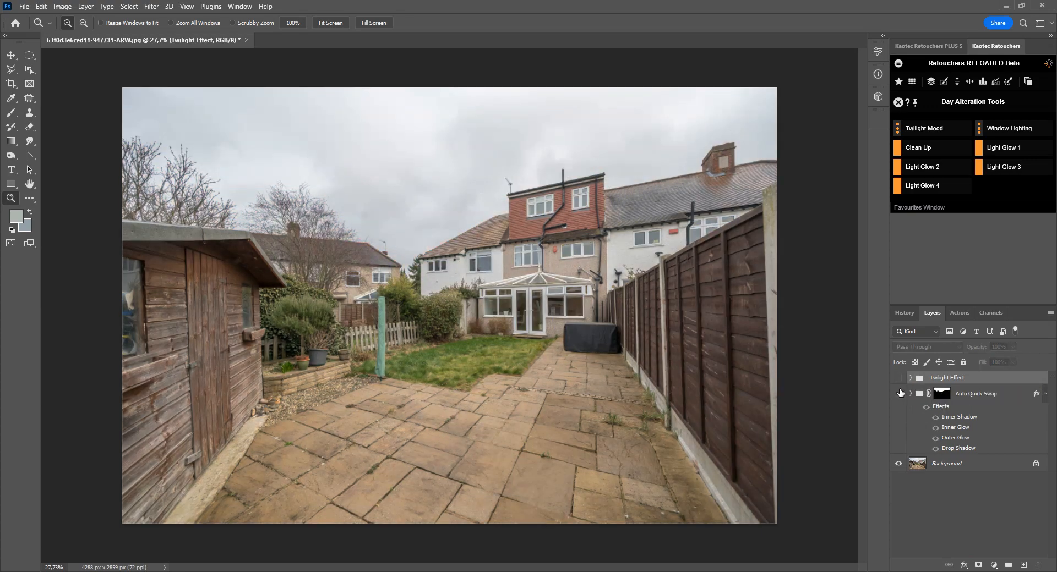
{"action": "left_click", "coordinate": [899, 378]}
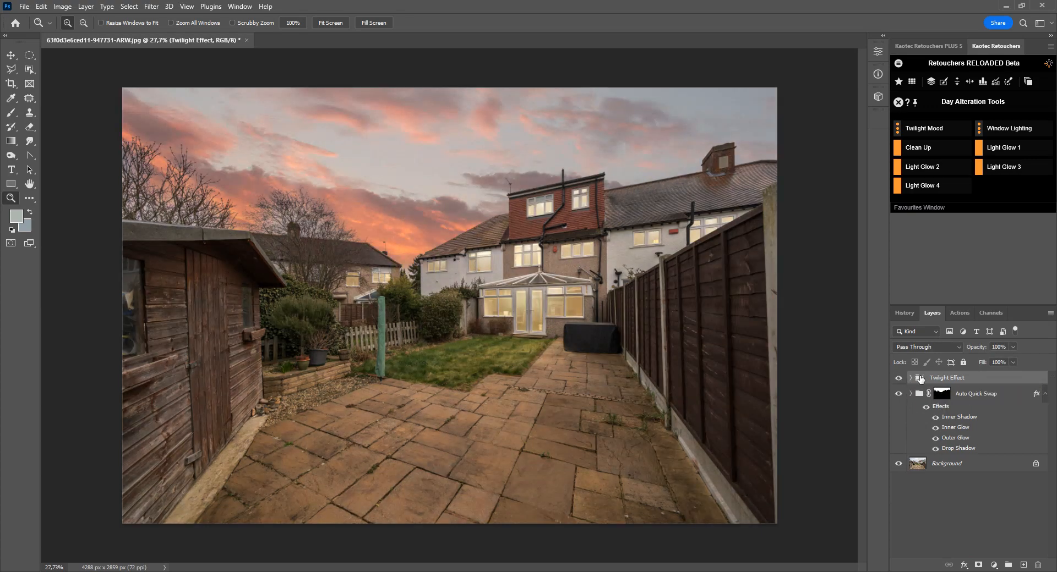
Step: Expand the Twilight Effect group and activate the Lights layer mask with the Brush tool at the wall lantern above the conservatory
{"action": "left_click", "coordinate": [910, 378]}
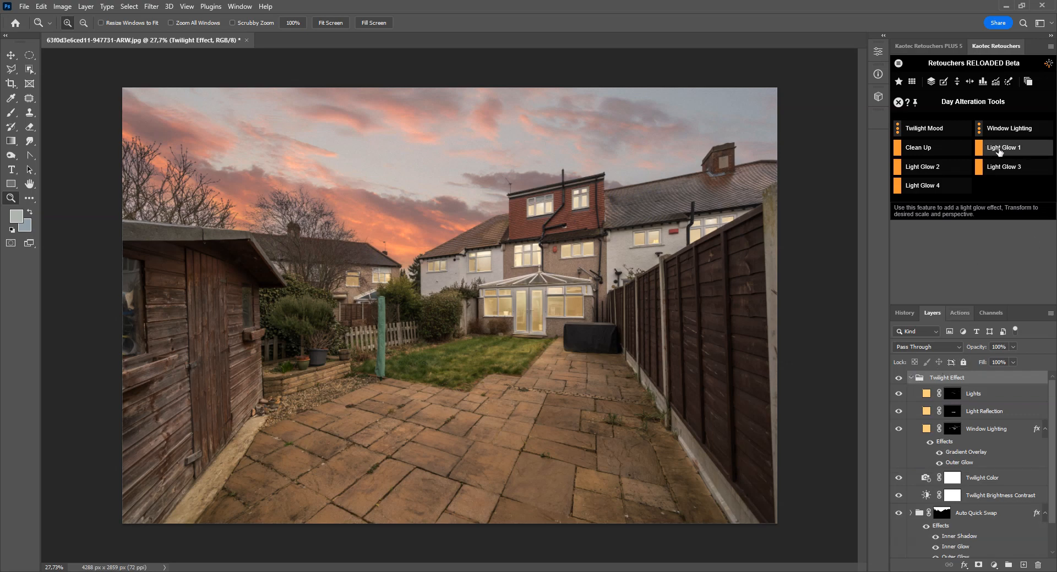
{"action": "left_click_drag", "start_coordinate": [340, 253], "coordinate": [723, 326]}
{"action": "left_click", "coordinate": [952, 394]}
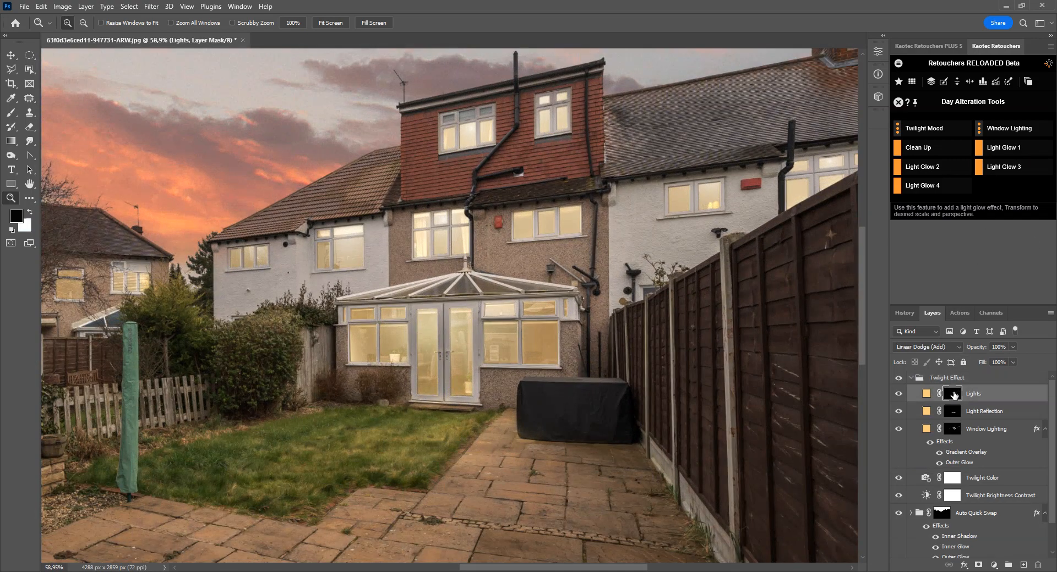
{"action": "scroll", "coordinate": [575, 253], "scroll_direction": "up", "scroll_amount": 5}
{"action": "left_click", "coordinate": [11, 112]}
{"action": "scroll", "coordinate": [591, 283], "scroll_direction": "up", "scroll_amount": 5}
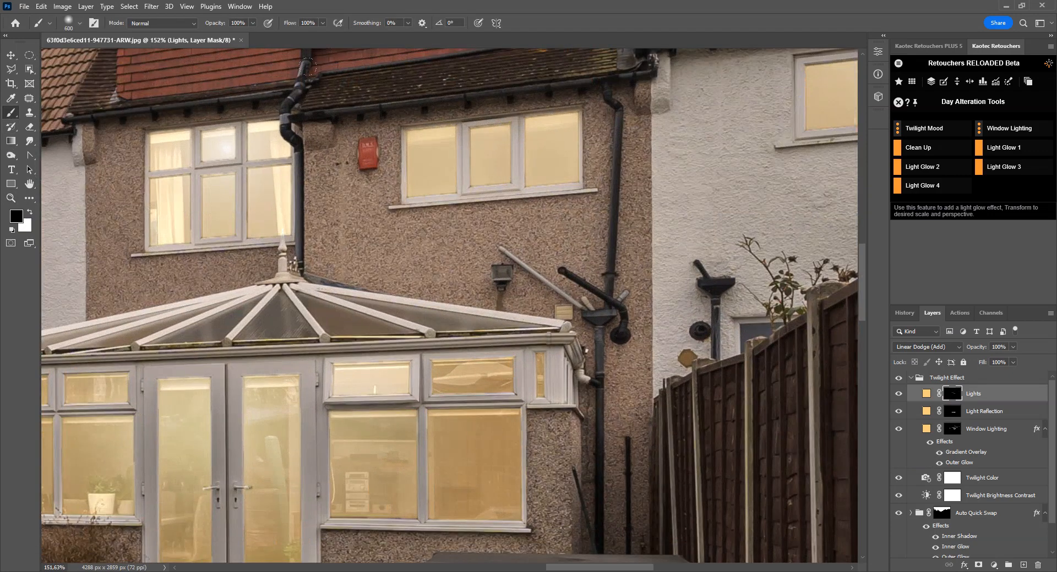
Step: Shrink the brush to 20 and make white the foreground colour
{"action": "key", "text": "bracketleft"}
{"action": "key", "text": "bracketleft"}
{"action": "key", "text": "bracketleft"}
{"action": "key", "text": "bracketleft"}
{"action": "key", "text": "bracketleft"}
{"action": "key", "text": "bracketleft"}
{"action": "key", "text": "bracketleft"}
{"action": "key", "text": "bracketleft"}
{"action": "key", "text": "bracketleft"}
{"action": "key", "text": "bracketleft"}
{"action": "key", "text": "bracketleft"}
{"action": "key", "text": "bracketleft"}
{"action": "key", "text": "bracketleft"}
{"action": "key", "text": "bracketleft"}
{"action": "key", "text": "bracketleft"}
{"action": "key", "text": "bracketleft"}
{"action": "key", "text": "bracketleft"}
{"action": "key", "text": "bracketleft"}
{"action": "left_click", "coordinate": [30, 211]}
{"action": "scroll", "coordinate": [605, 291], "scroll_direction": "up", "scroll_amount": 3}
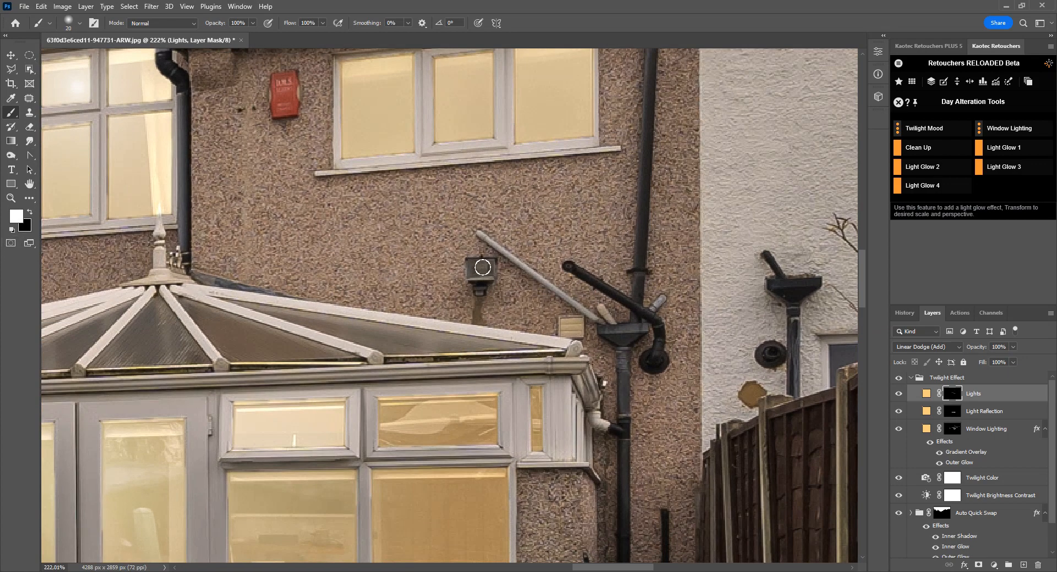
Step: Lower the brush opacity to 30% and paint a bulb glow on the wall lantern, enlarging the brush to widen the halo
{"action": "key", "text": "bracketleft"}
{"action": "type", "text": "30"}
{"action": "left_click", "coordinate": [482, 270]}
{"action": "left_click", "coordinate": [482, 271]}
{"action": "key", "text": "bracketright"}
{"action": "key", "text": "bracketright"}
{"action": "key", "text": "bracketright"}
{"action": "key", "text": "bracketright"}
{"action": "key", "text": "bracketright"}
{"action": "left_click", "coordinate": [482, 271]}
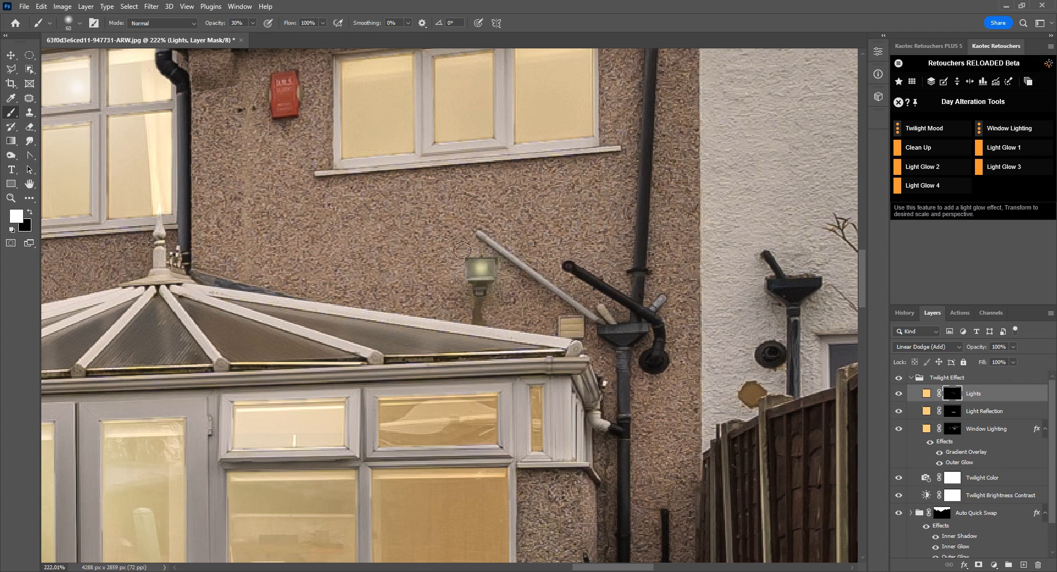
{"action": "scroll", "coordinate": [418, 206], "scroll_direction": "down", "scroll_amount": 4}
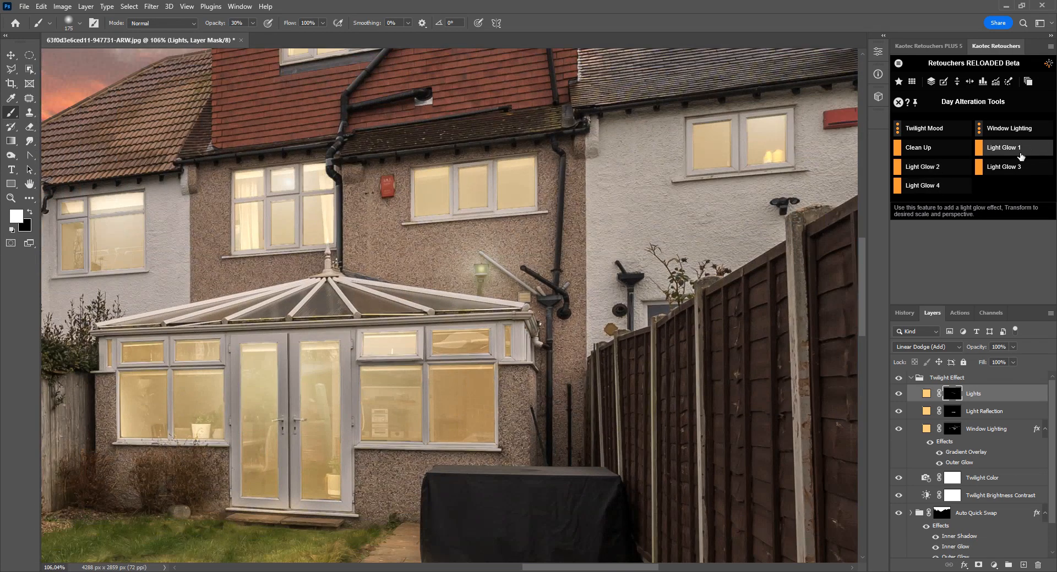
{"action": "scroll", "coordinate": [539, 201], "scroll_direction": "down", "scroll_amount": 2}
{"action": "scroll", "coordinate": [540, 201], "scroll_direction": "down", "scroll_amount": 4}
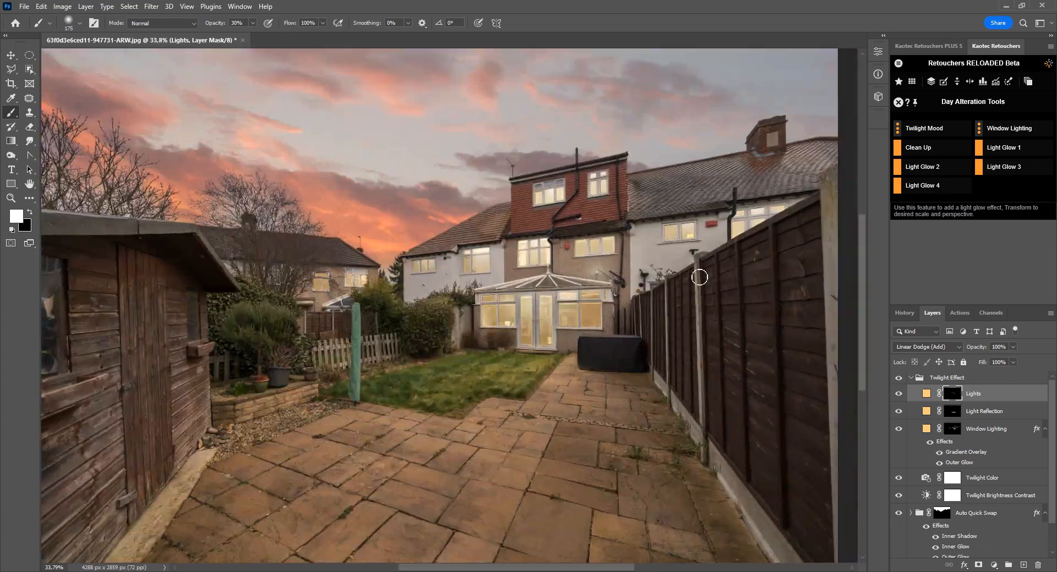
Step: Try the Light Glow 1 and Light Glow 2 effects as lighting for the house's rear wall
{"action": "scroll", "coordinate": [572, 250], "scroll_direction": "up", "scroll_amount": 3}
{"action": "scroll", "coordinate": [572, 250], "scroll_direction": "up", "scroll_amount": 3}
{"action": "scroll", "coordinate": [573, 250], "scroll_direction": "down", "scroll_amount": 3}
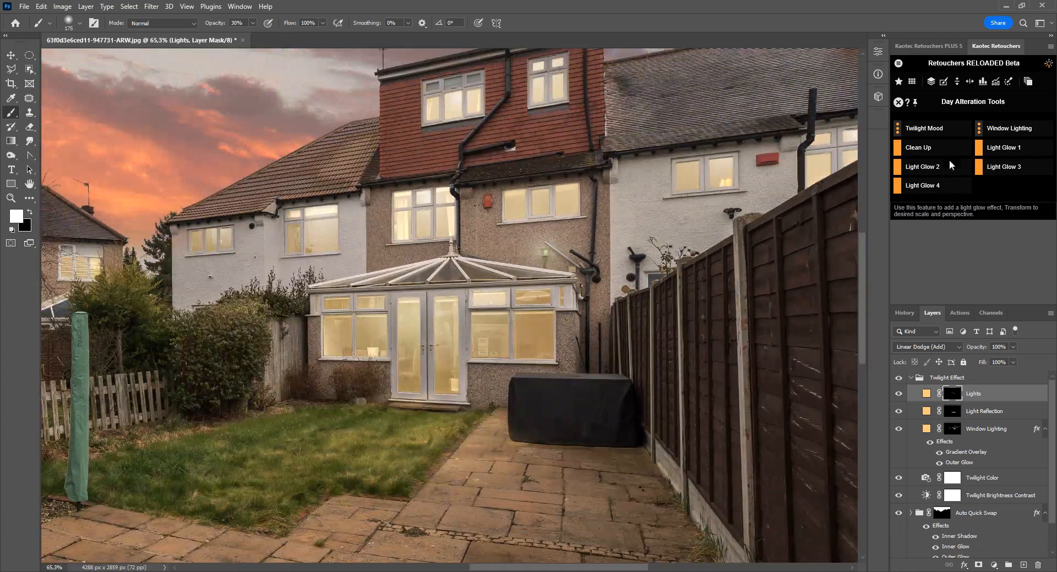
{"action": "left_click", "coordinate": [1007, 155]}
{"action": "mouse_move", "coordinate": [289, 268]}
{"action": "left_mouse_down"}
{"action": "mouse_move", "coordinate": [502, 204]}
{"action": "mouse_move", "coordinate": [502, 130]}
{"action": "mouse_move", "coordinate": [366, 170]}
{"action": "mouse_move", "coordinate": [579, 234]}
{"action": "mouse_move", "coordinate": [538, 224]}
{"action": "mouse_move", "coordinate": [305, 271]}
{"action": "left_mouse_up"}
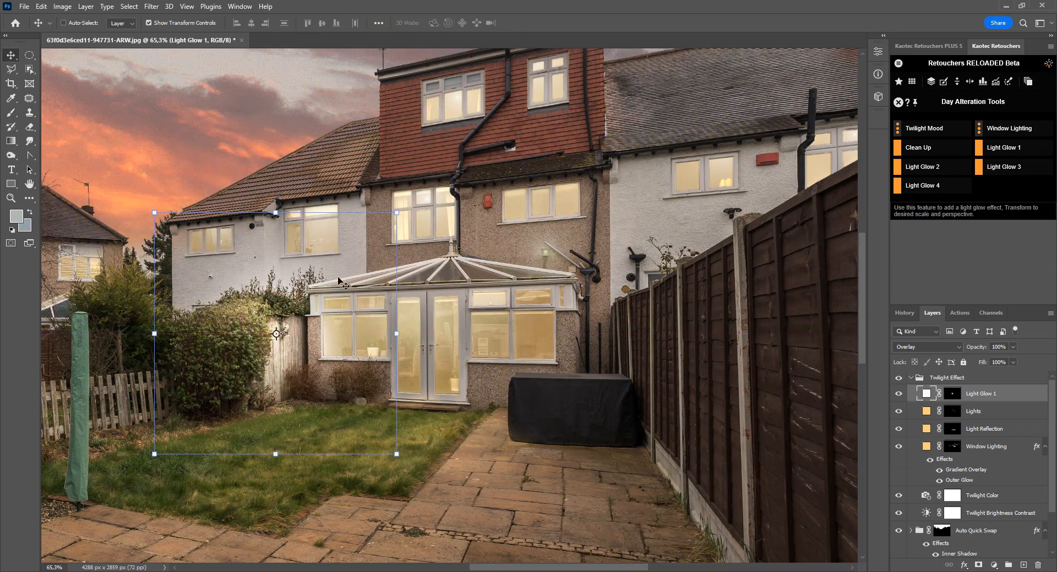
{"action": "key", "text": "Delete"}
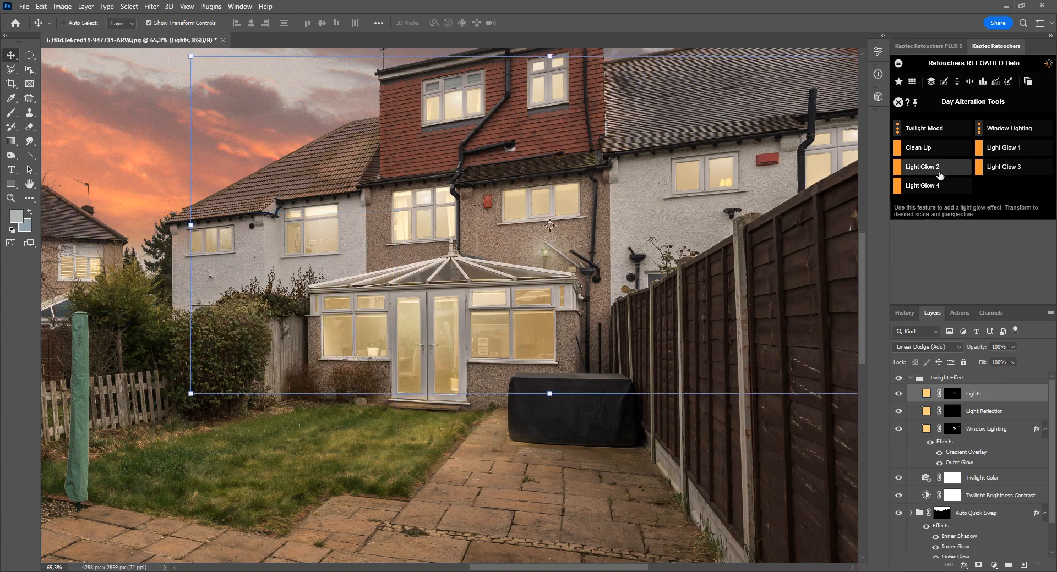
{"action": "left_click_drag", "start_coordinate": [355, 289], "coordinate": [633, 307]}
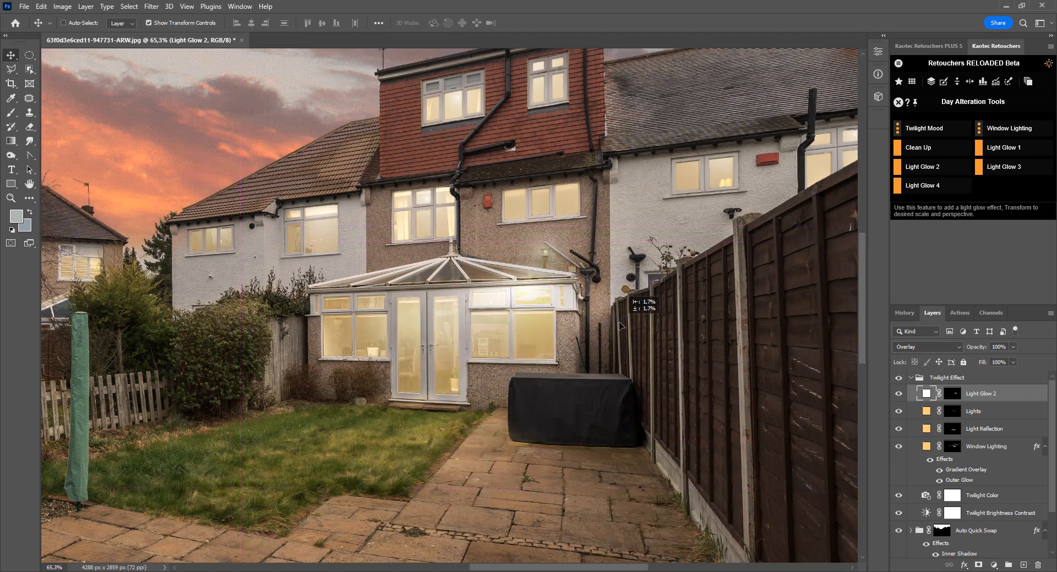
Step: Add a Light Glow 3 effect, place it over the wall lantern and squash its height to about 37%
{"action": "left_click", "coordinate": [1000, 167]}
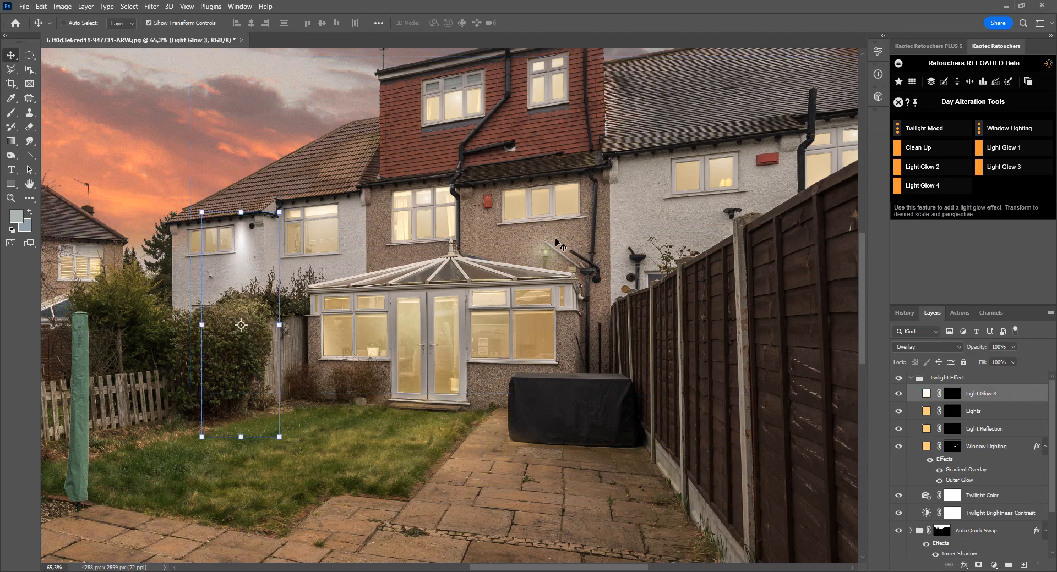
{"action": "left_click_drag", "start_coordinate": [278, 252], "coordinate": [551, 282]}
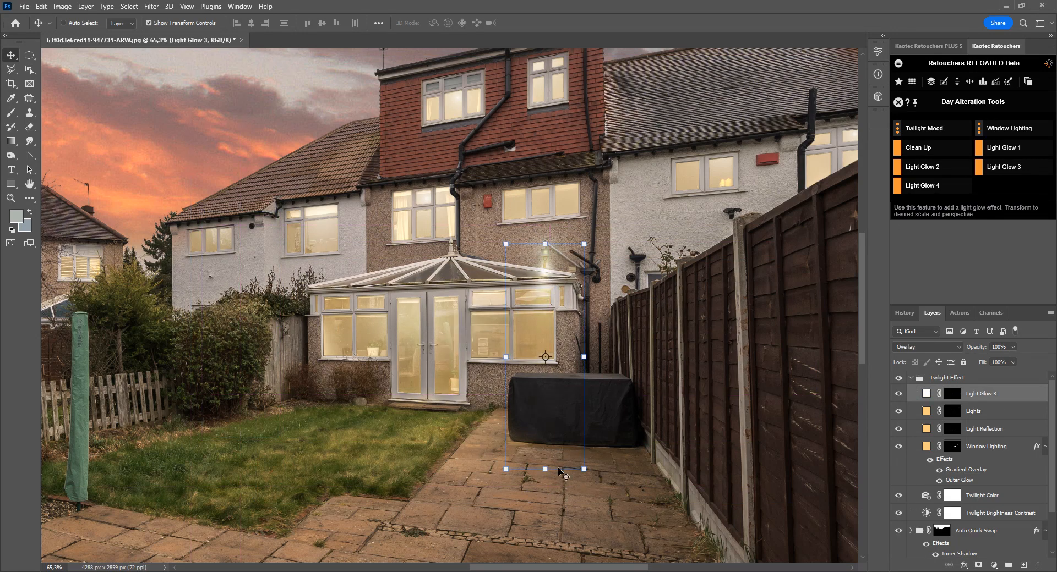
{"action": "left_click_drag", "start_coordinate": [542, 469], "coordinate": [531, 325]}
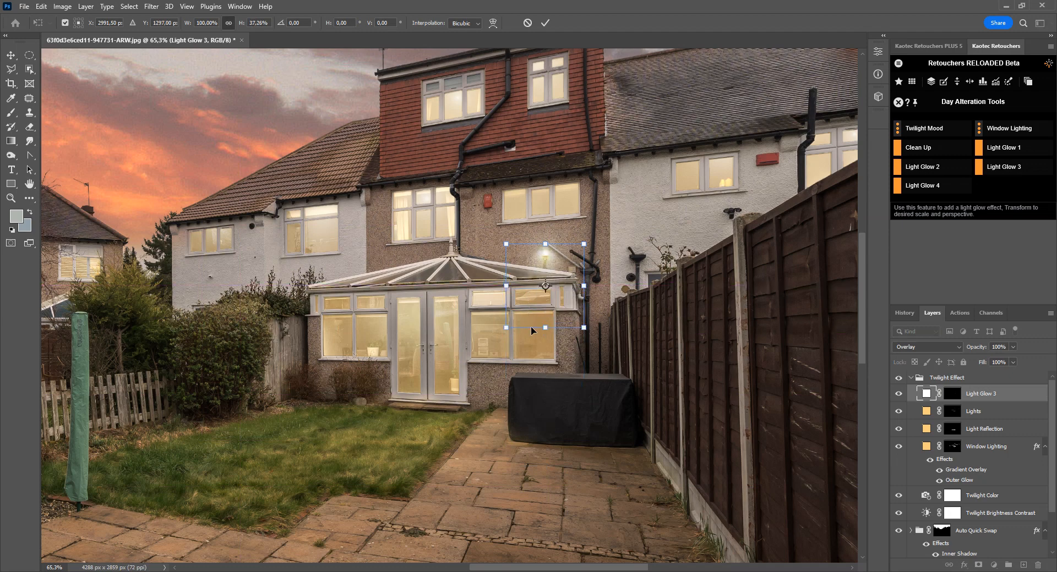
{"action": "key", "text": "Return"}
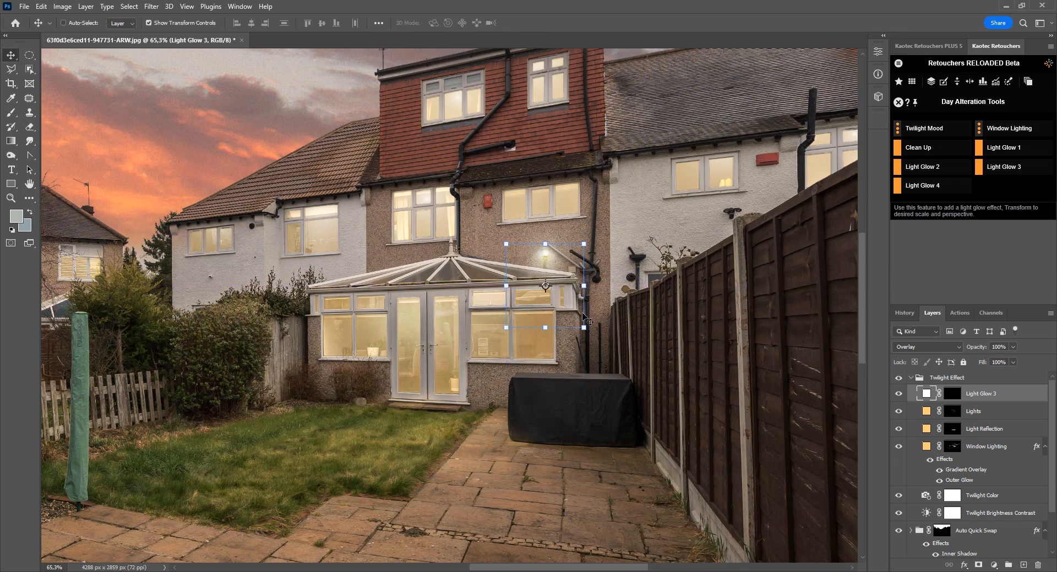
{"action": "left_click_drag", "start_coordinate": [545, 247], "coordinate": [546, 251]}
{"action": "key", "text": "Return"}
Step: Show the whole photo and collapse the Twilight Effect group
{"action": "key", "text": "z"}
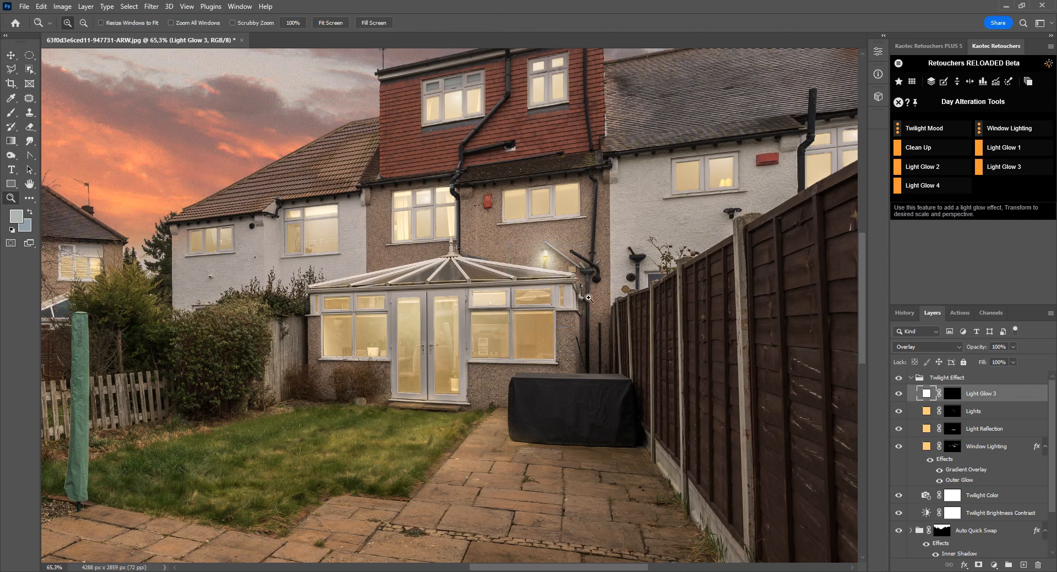
{"action": "left_click", "coordinate": [604, 342], "text": "alt"}
{"action": "scroll", "coordinate": [604, 342], "scroll_direction": "down", "scroll_amount": 1}
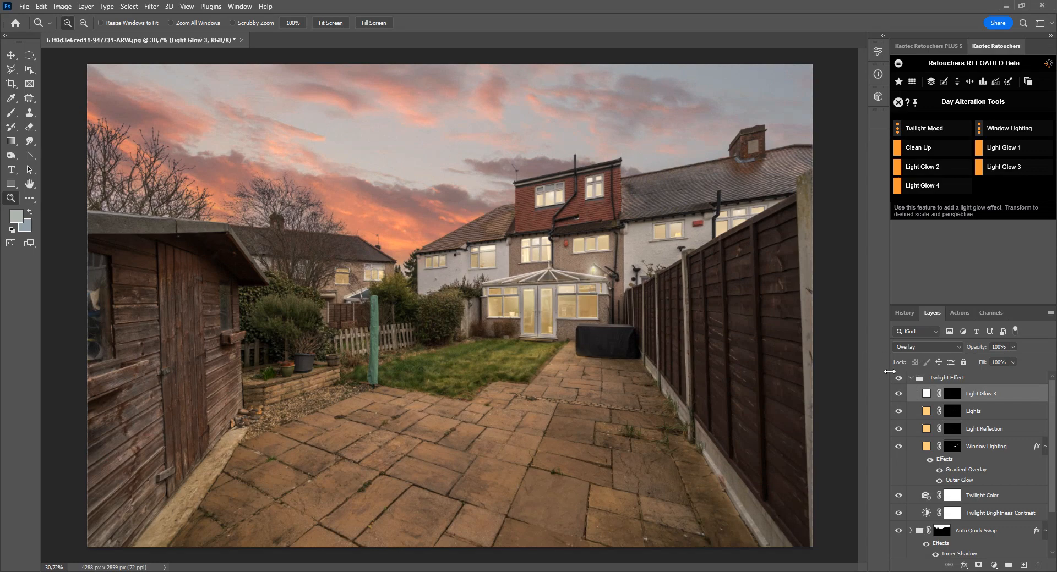
{"action": "left_click", "coordinate": [910, 378]}
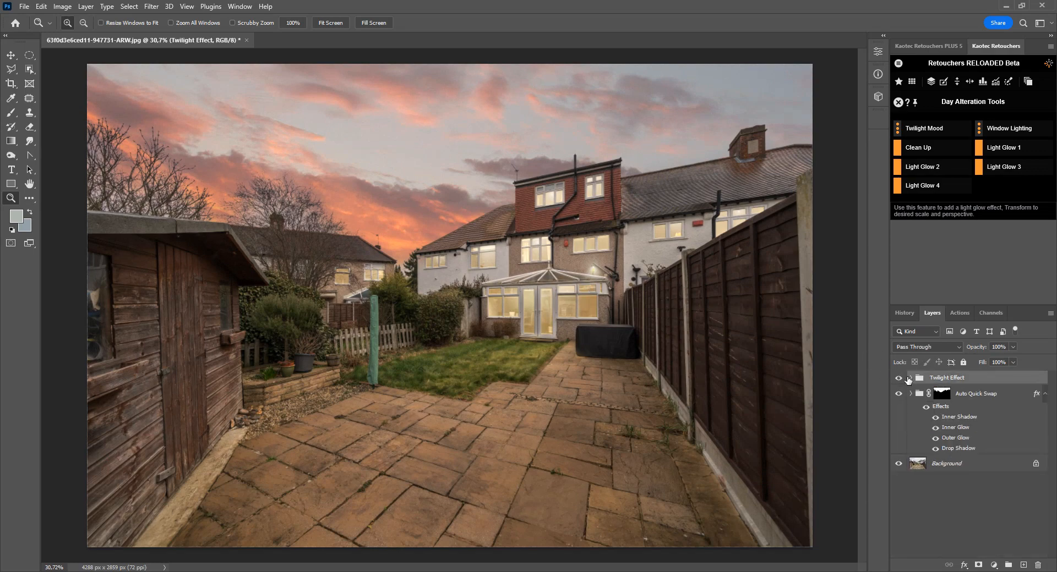